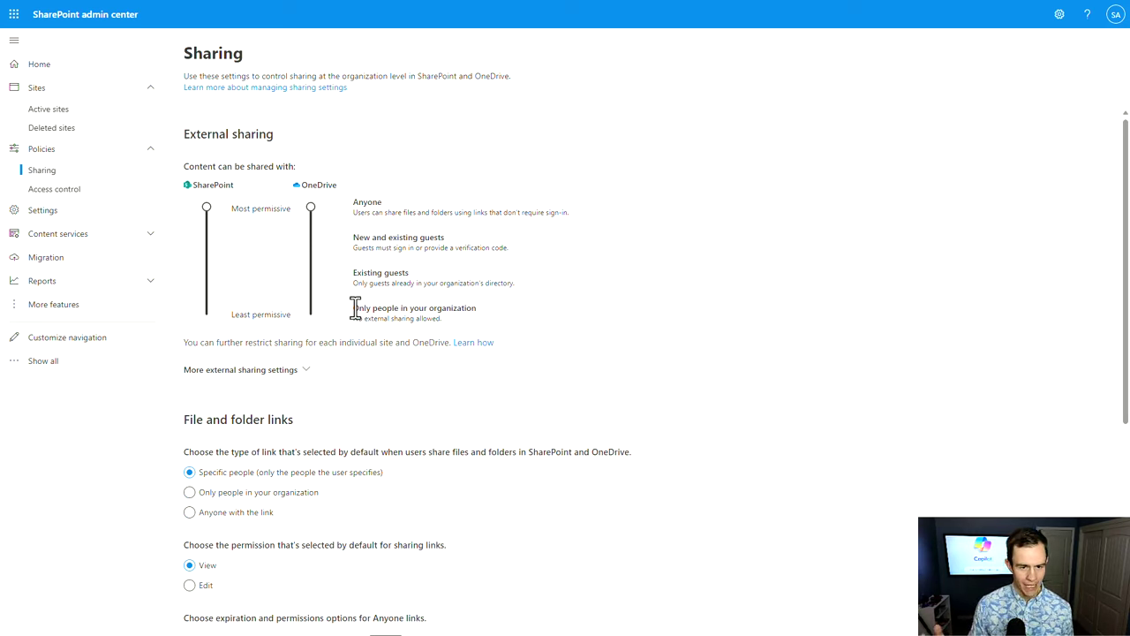
Review the organization-level external sharing settings and the default file and folder link settings for SharePoint and OneDrive.
click(298, 371)
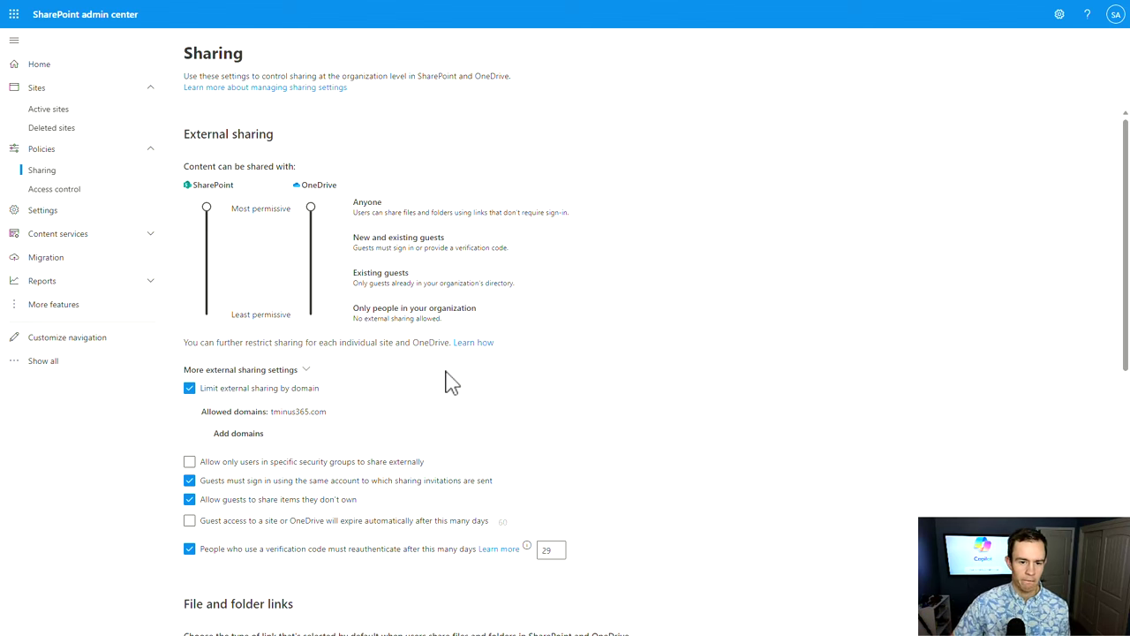
scroll(353, 373, down, 1)
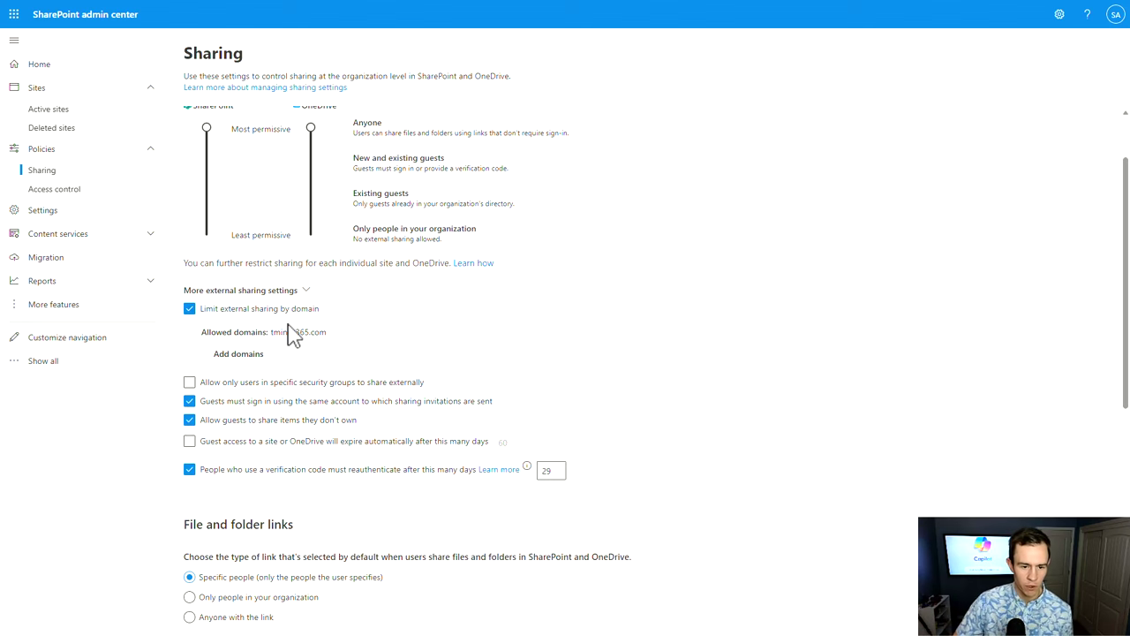
scroll(293, 334, down, 2)
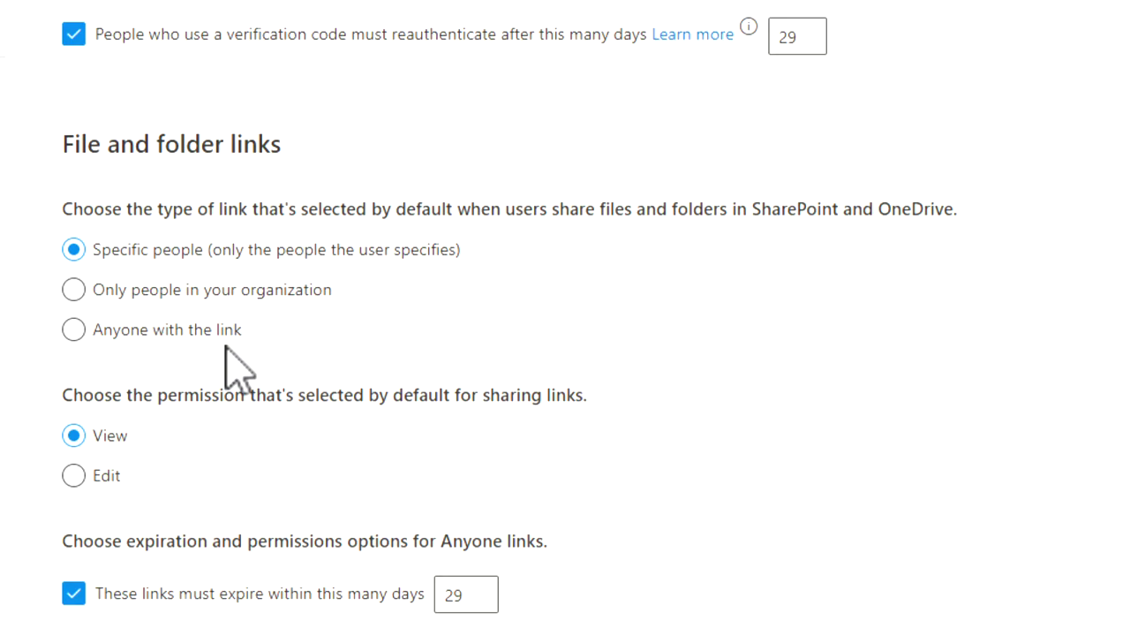
scroll(227, 348, down, 2)
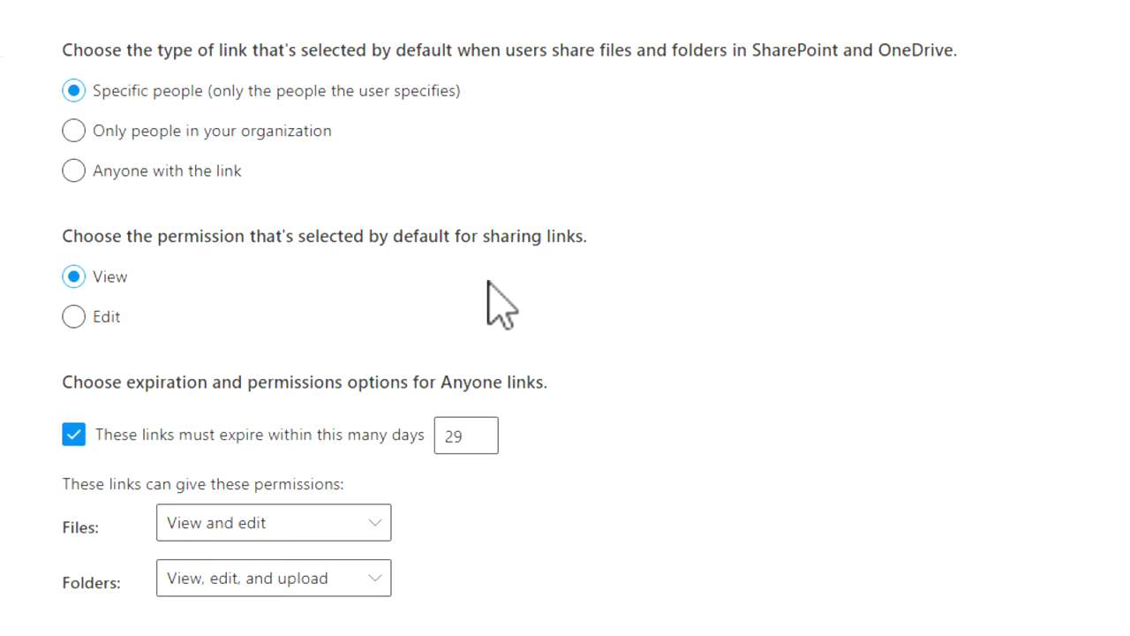
scroll(499, 304, up, 3)
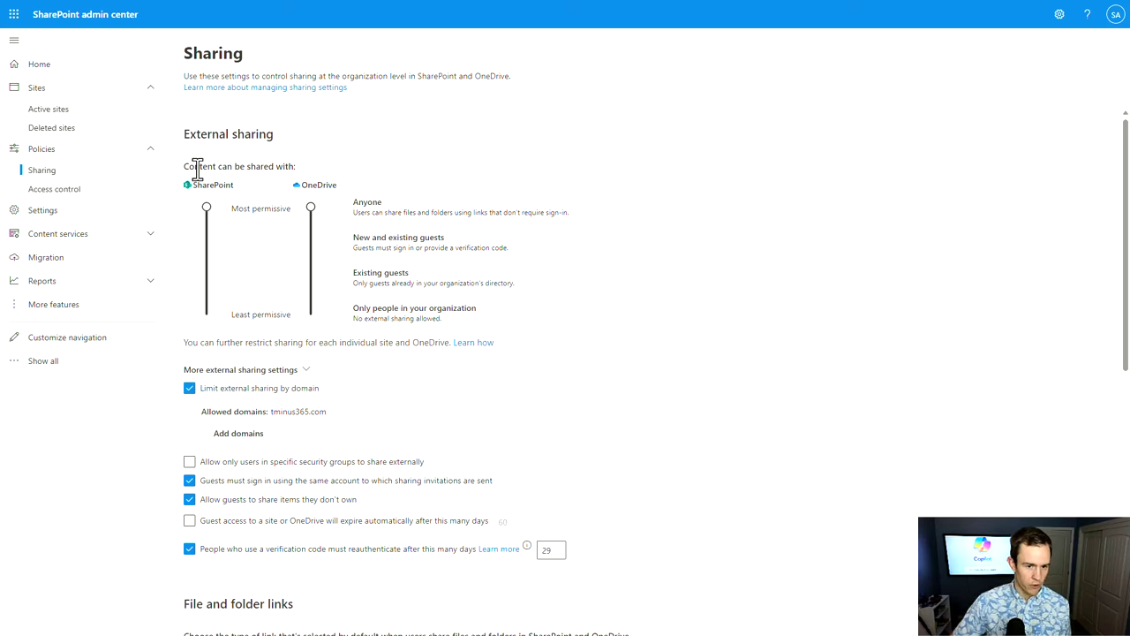
For the active site Algebra, set privacy to Private and external file sharing to Only people in your organization.
click(49, 109)
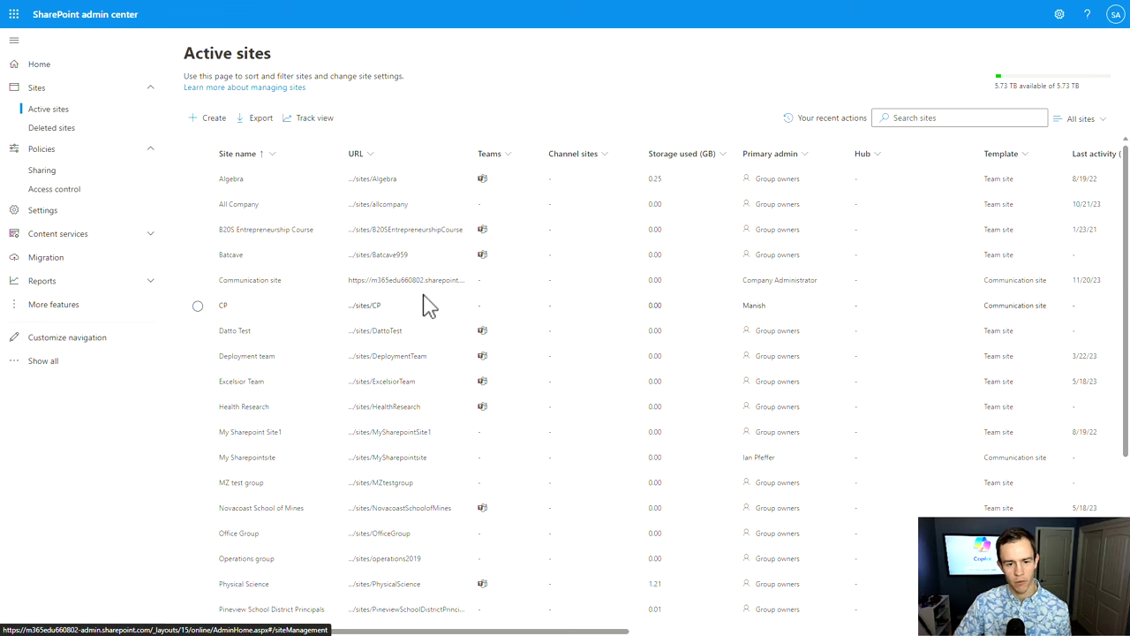
scroll(366, 227, down, 5)
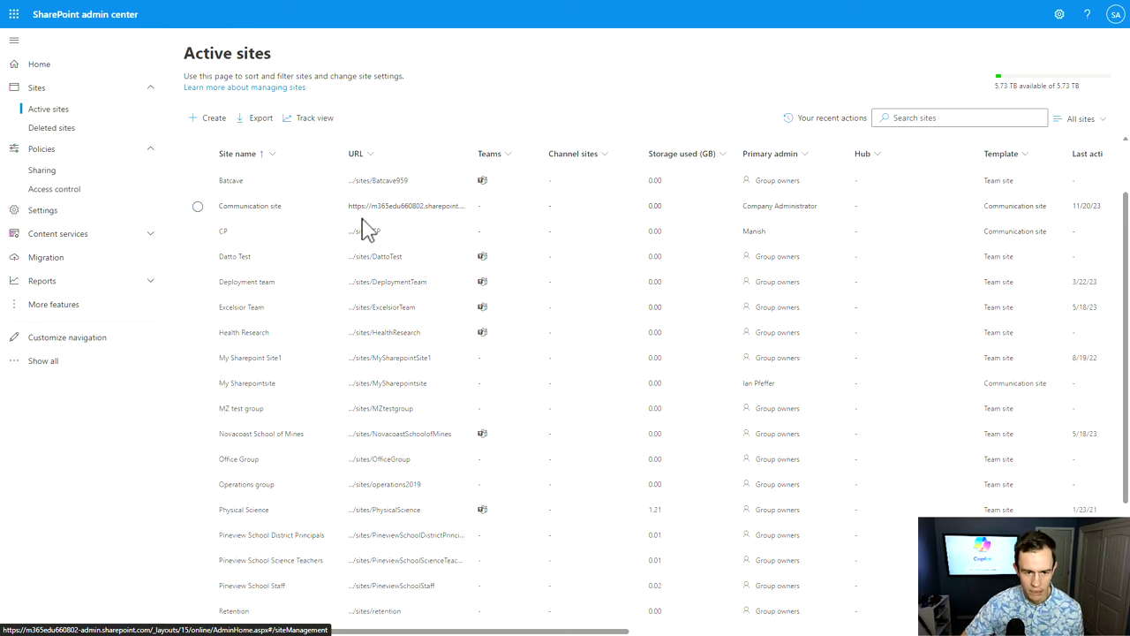
scroll(437, 387, up, 5)
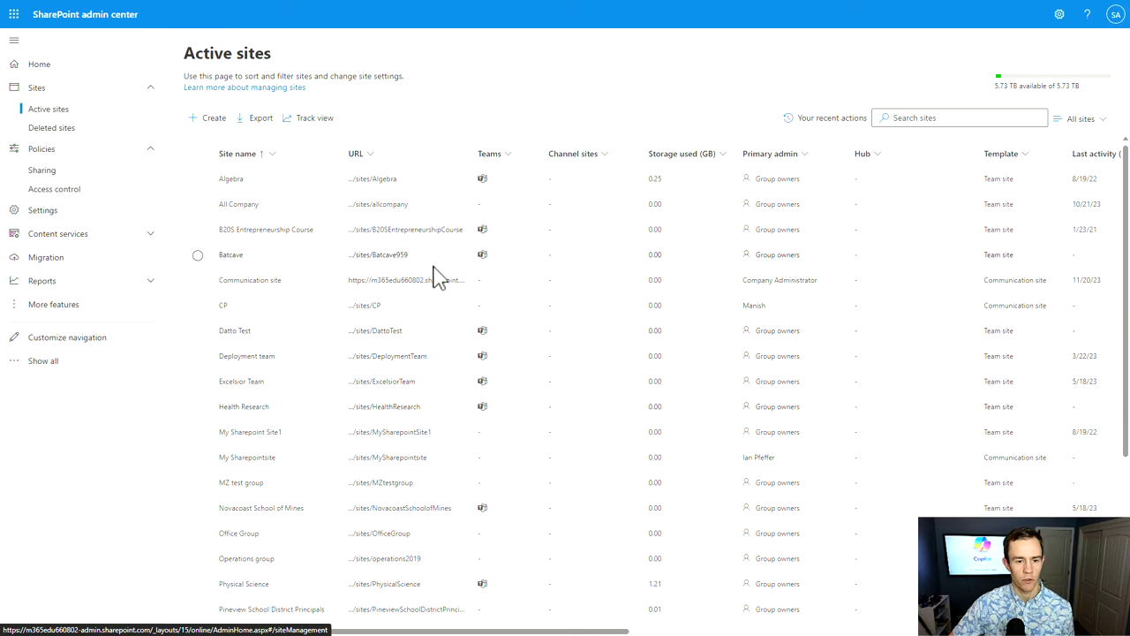
click(244, 181)
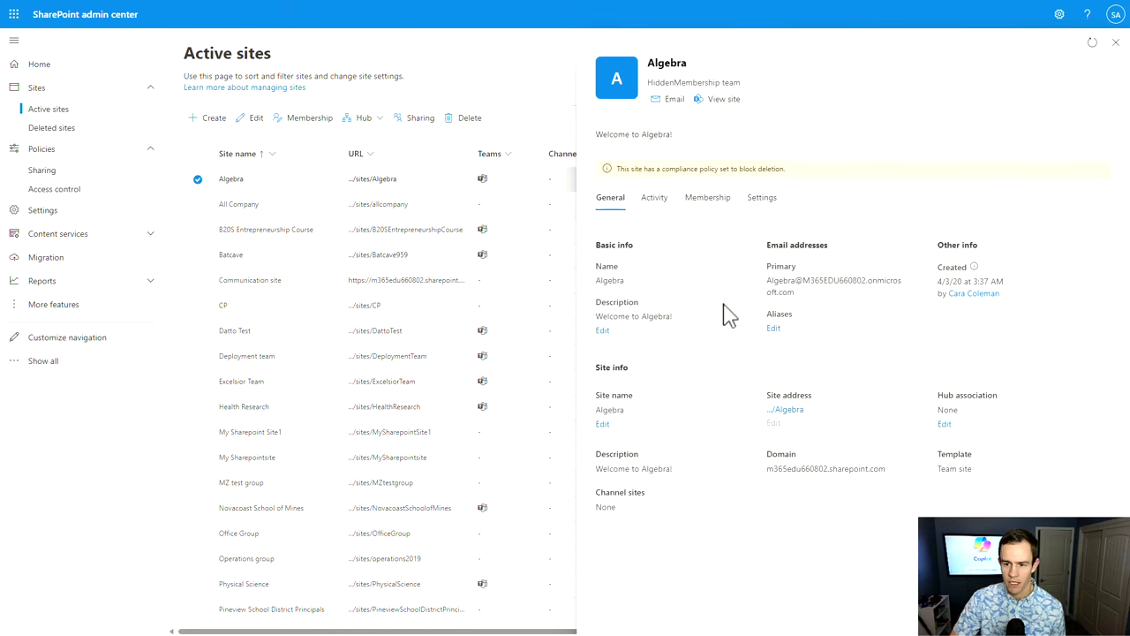
click(763, 197)
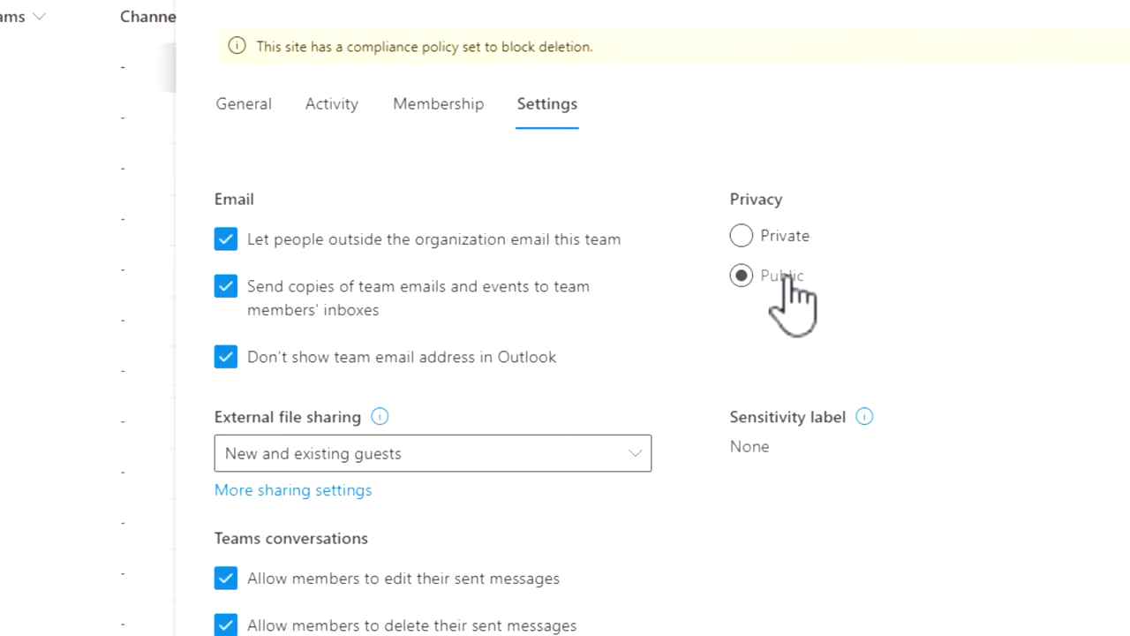
click(785, 242)
click(547, 466)
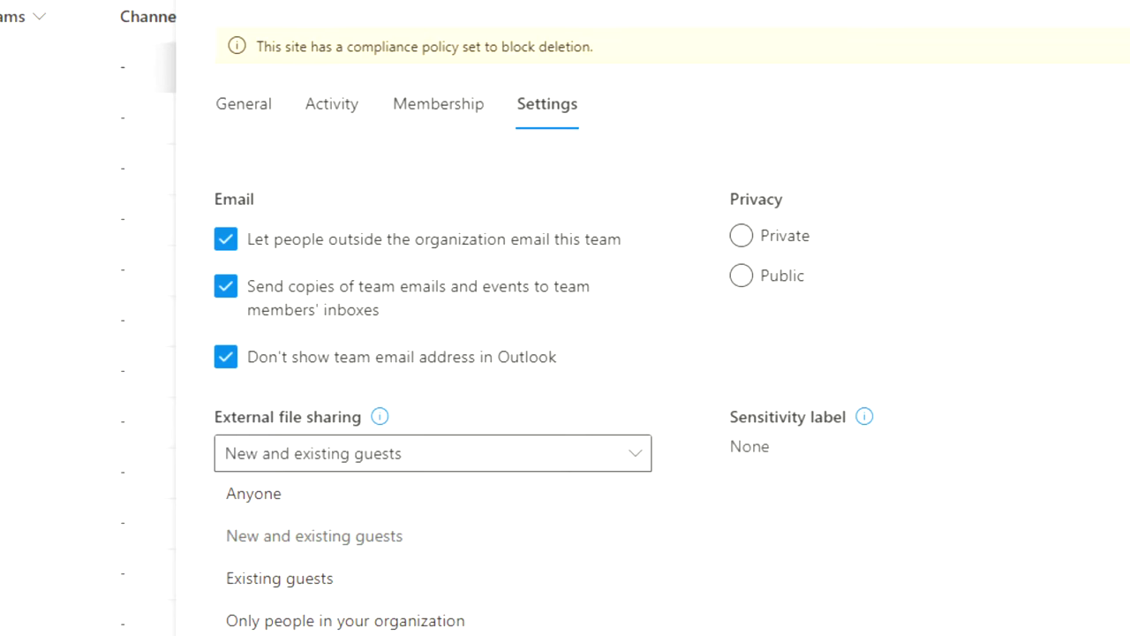
click(788, 236)
click(466, 454)
click(283, 622)
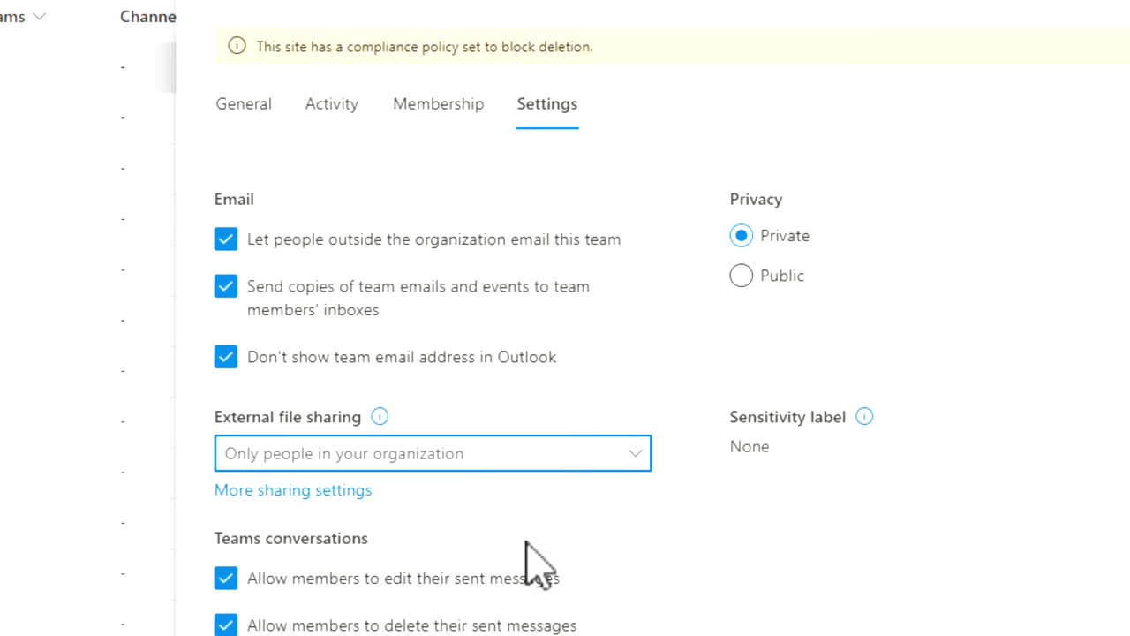
Review the Algebra site's members and owners, and open the site's document library.
click(435, 104)
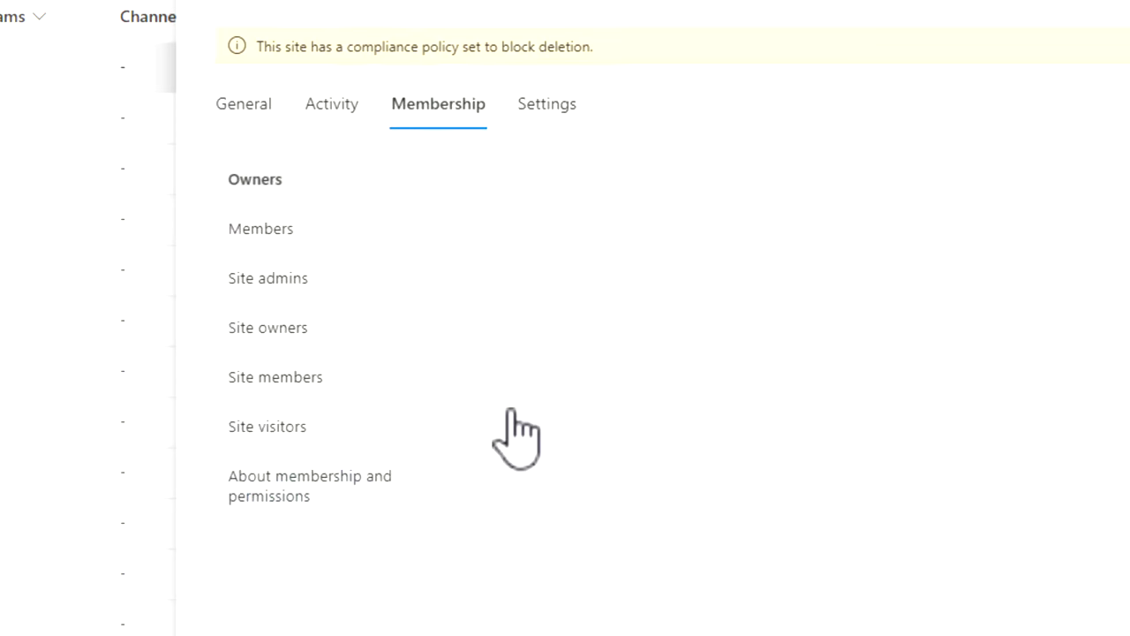
click(323, 249)
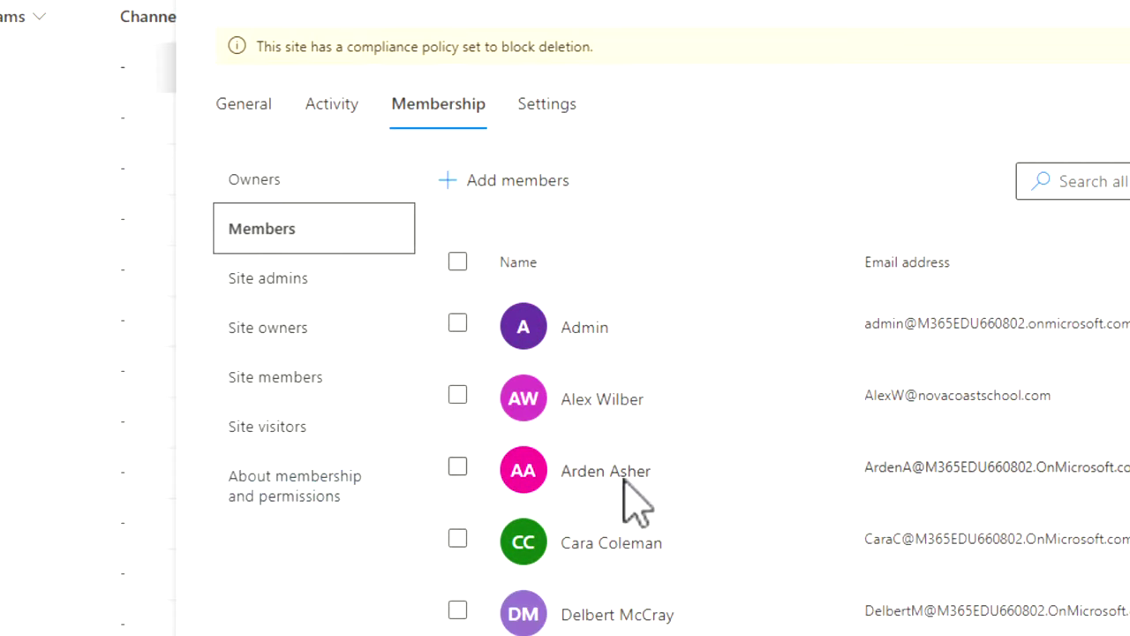
scroll(636, 503, down, 8)
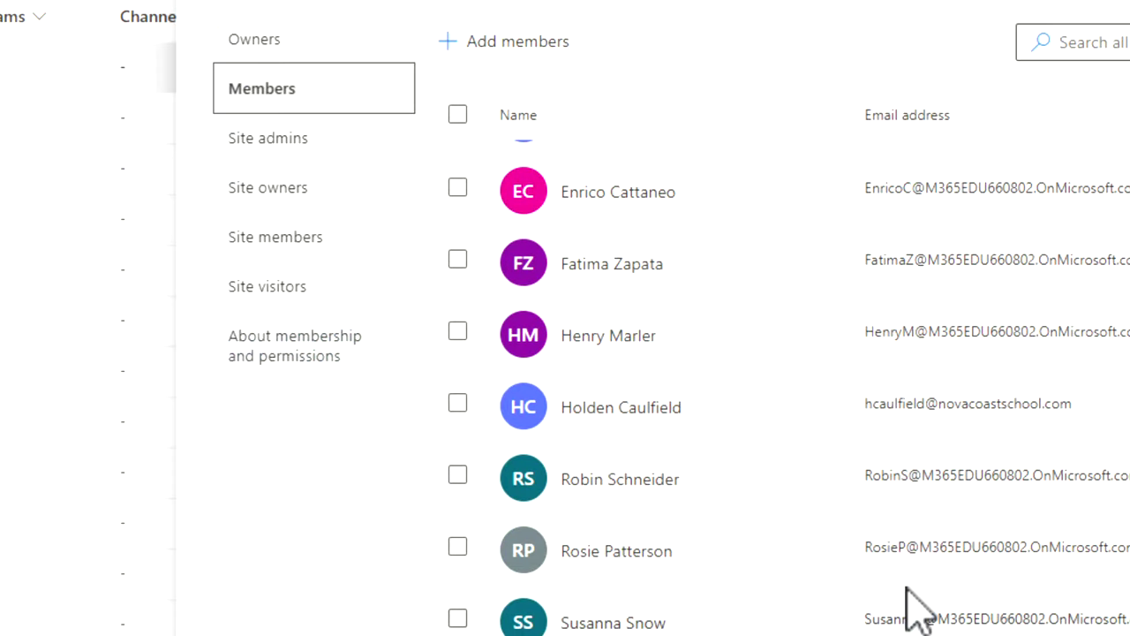
click(303, 37)
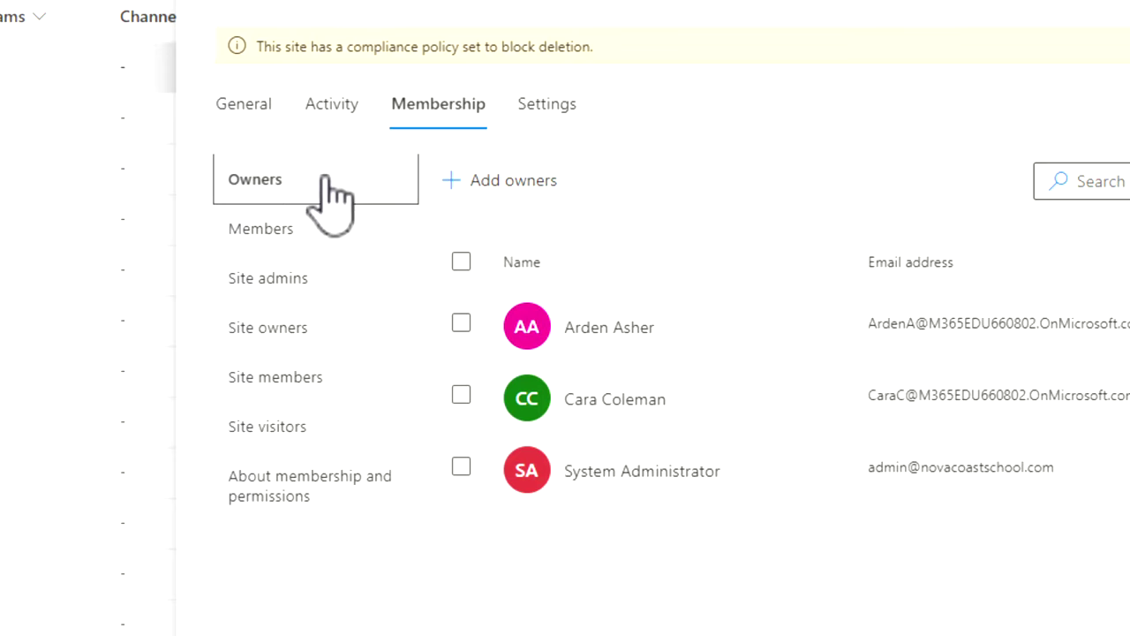
click(264, 112)
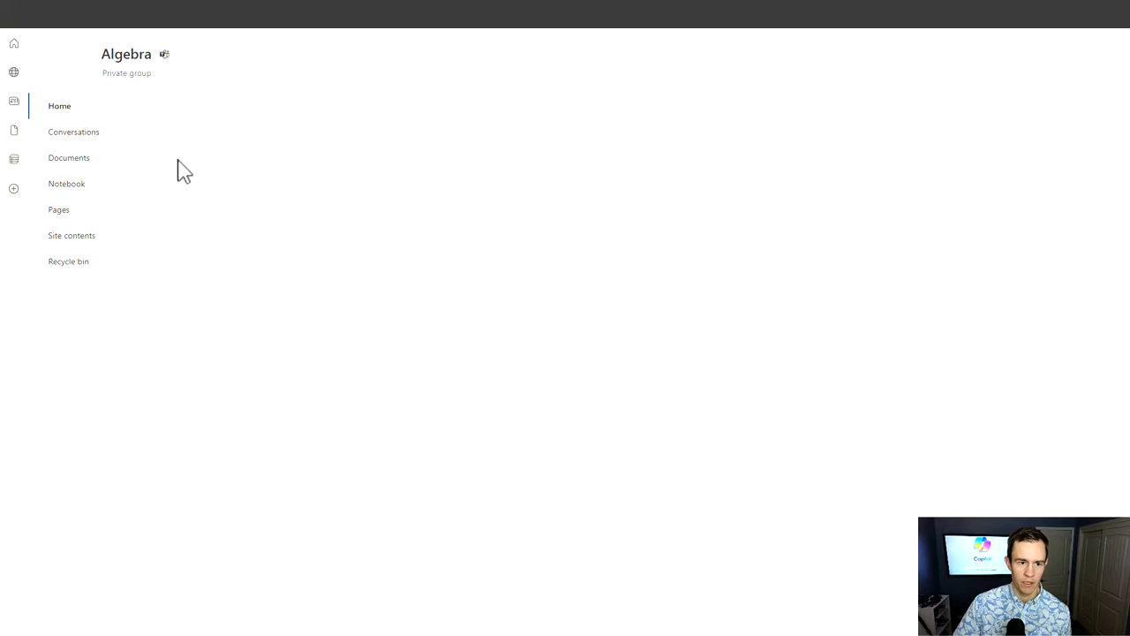
click(81, 163)
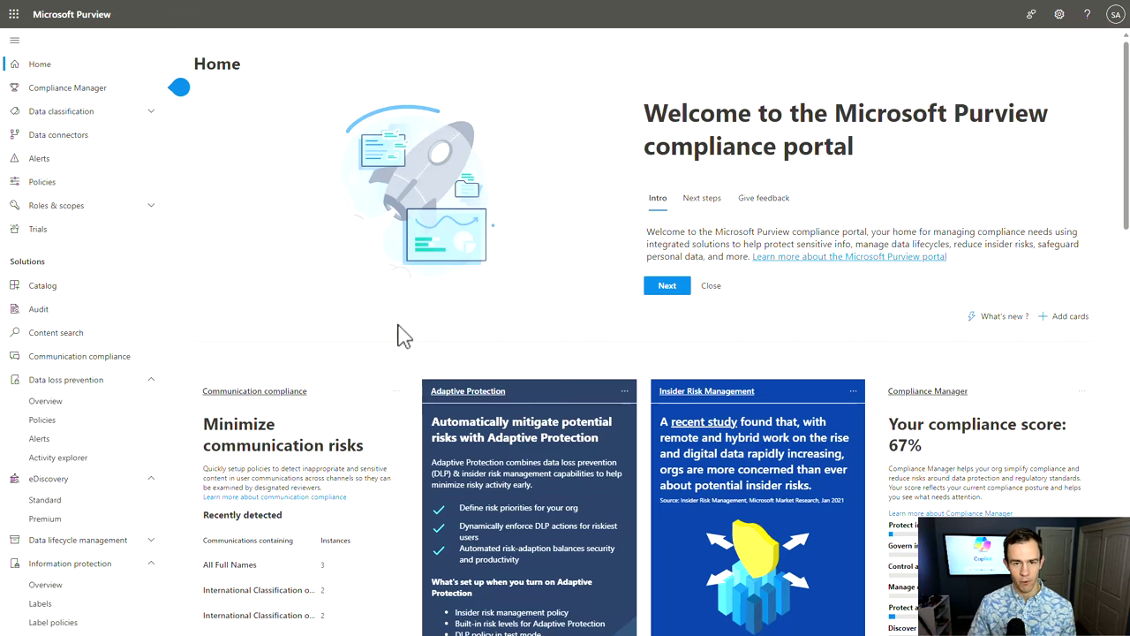
Switch to the Microsoft Purview portal and examine the list of trainable classifiers under data classification.
click(114, 118)
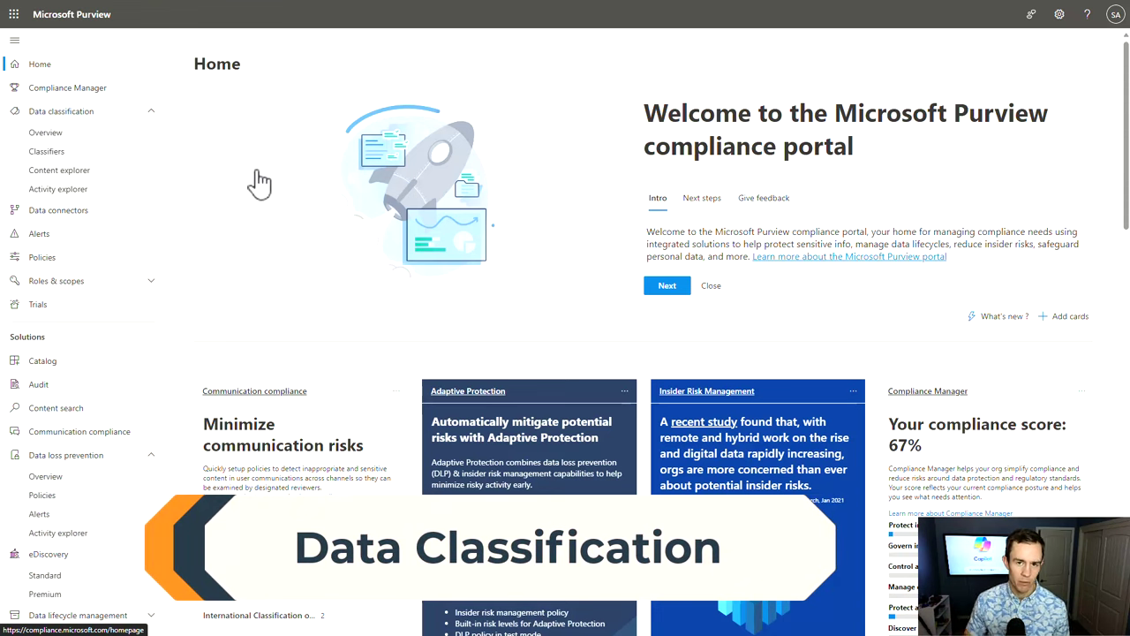
click(86, 155)
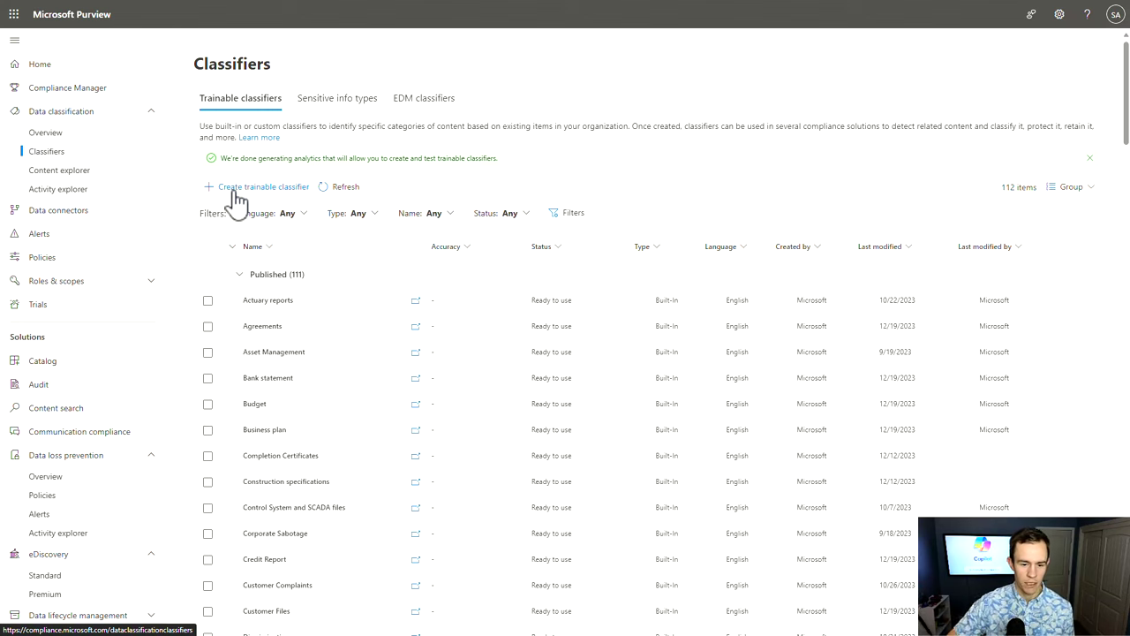
click(243, 99)
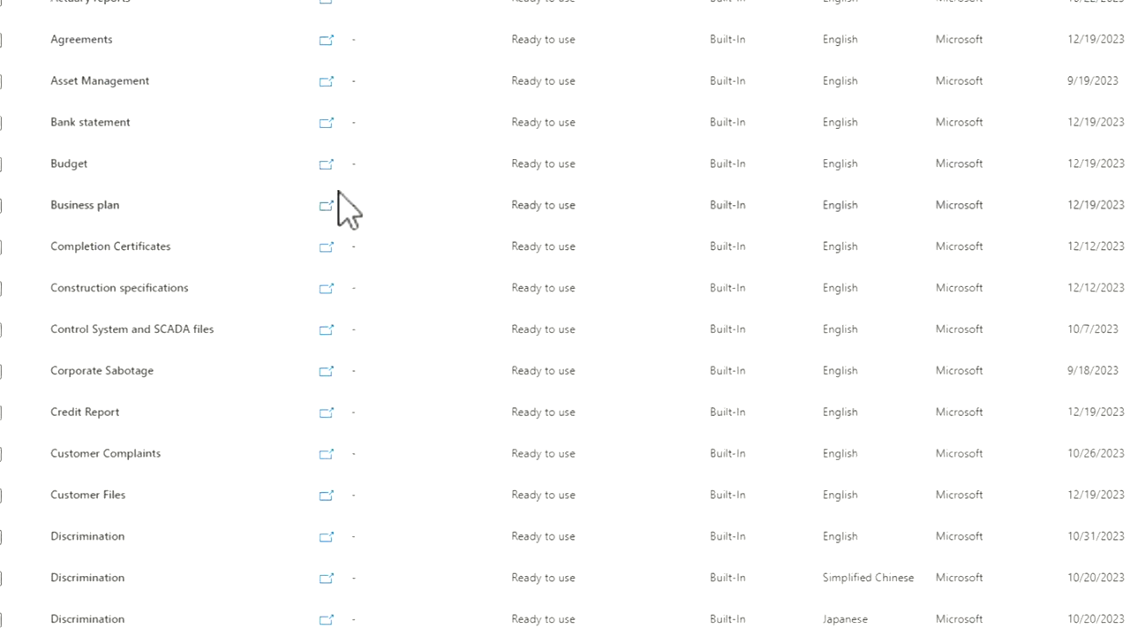
scroll(203, 474, down, 2)
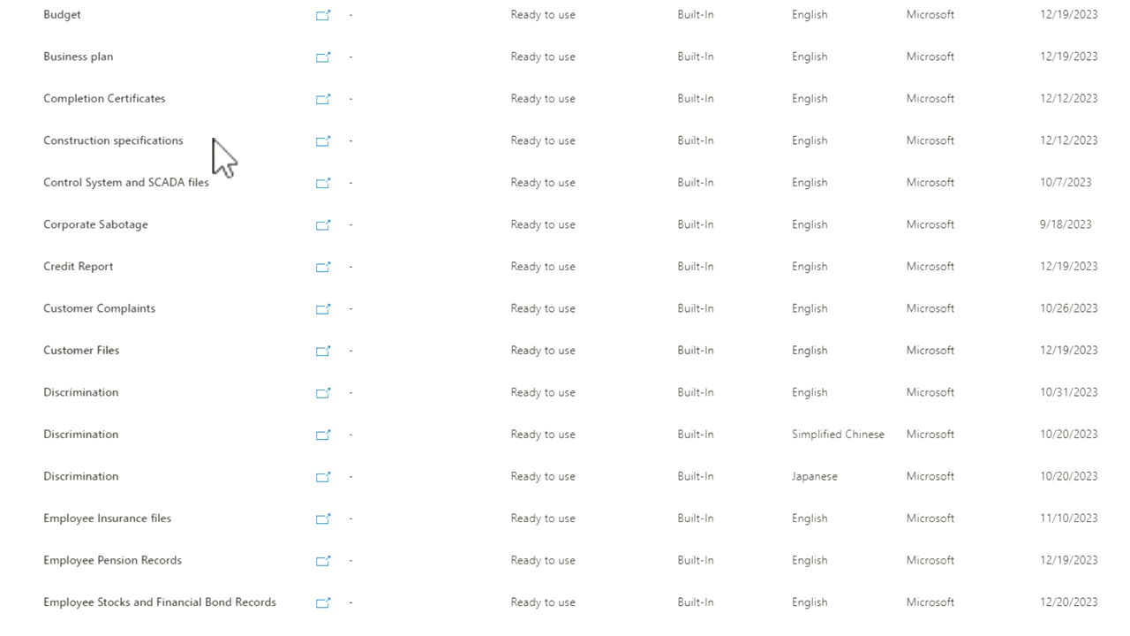
scroll(185, 182, down, 3)
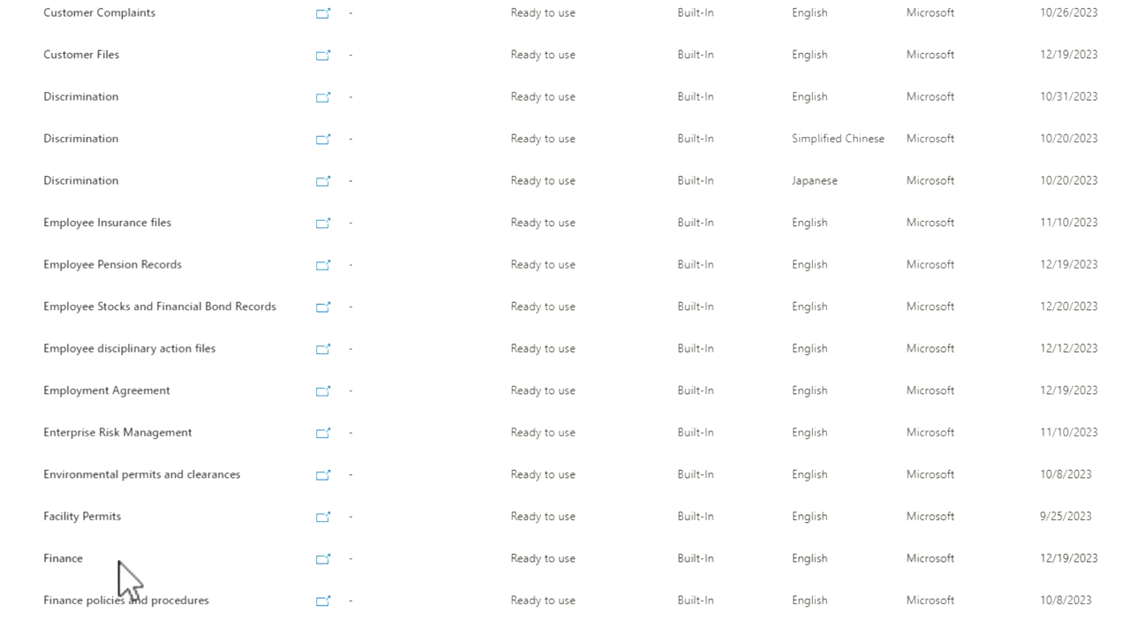
scroll(323, 453, up, 7)
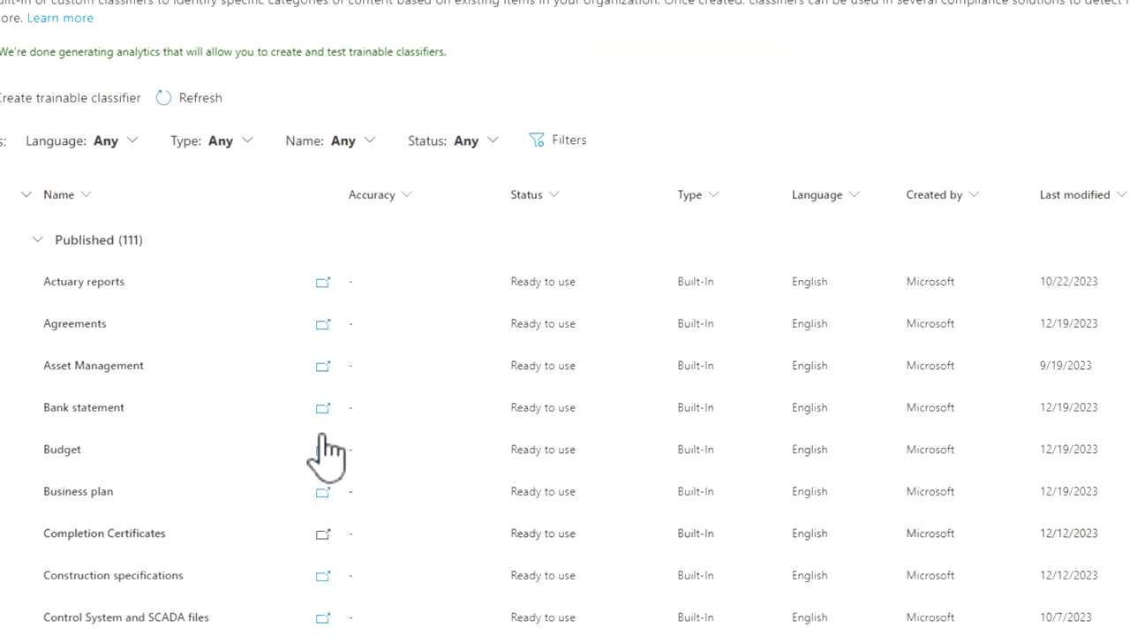
scroll(327, 433, down, 2)
scroll(327, 432, down, 4)
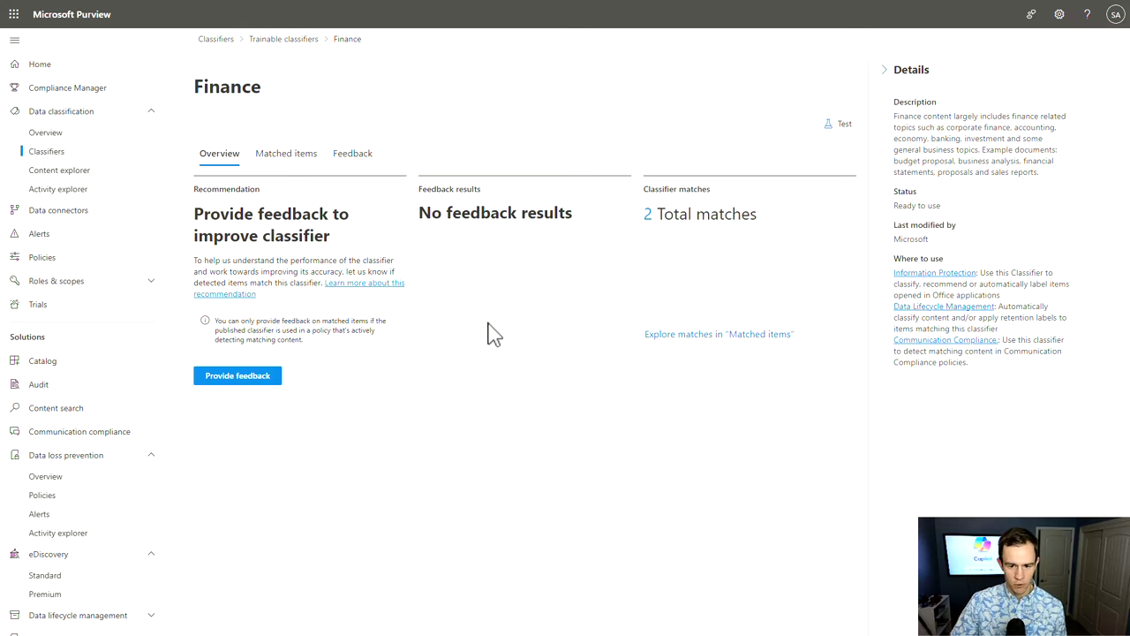
Examine the Finance classifier's matched items in the HealthResearch SharePoint site, and return to the trainable classifiers list.
click(283, 158)
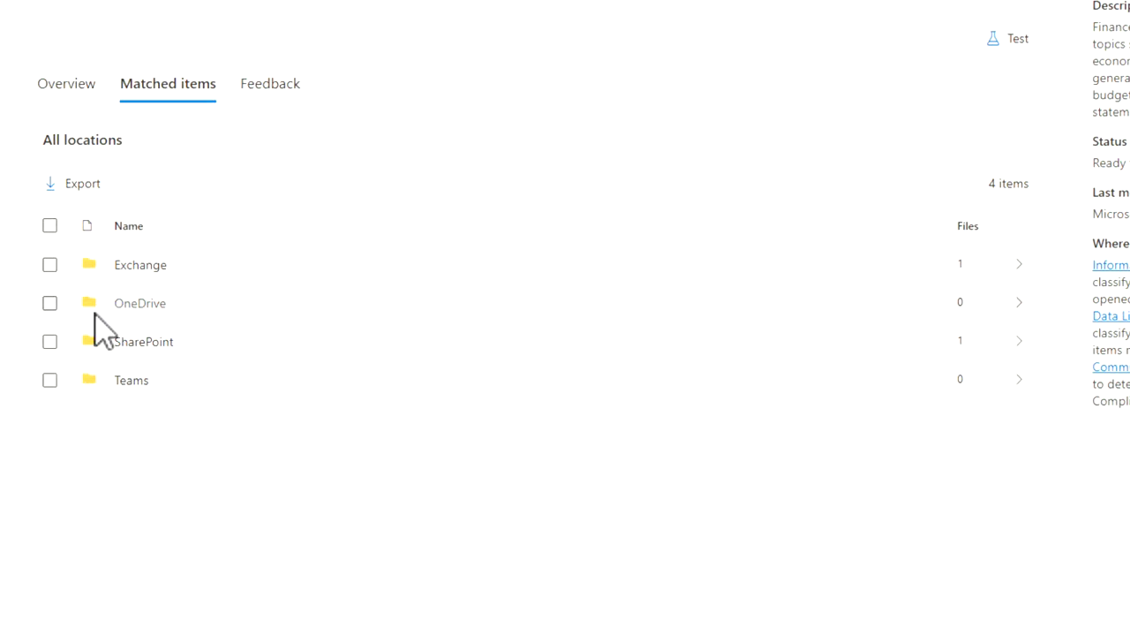
click(157, 341)
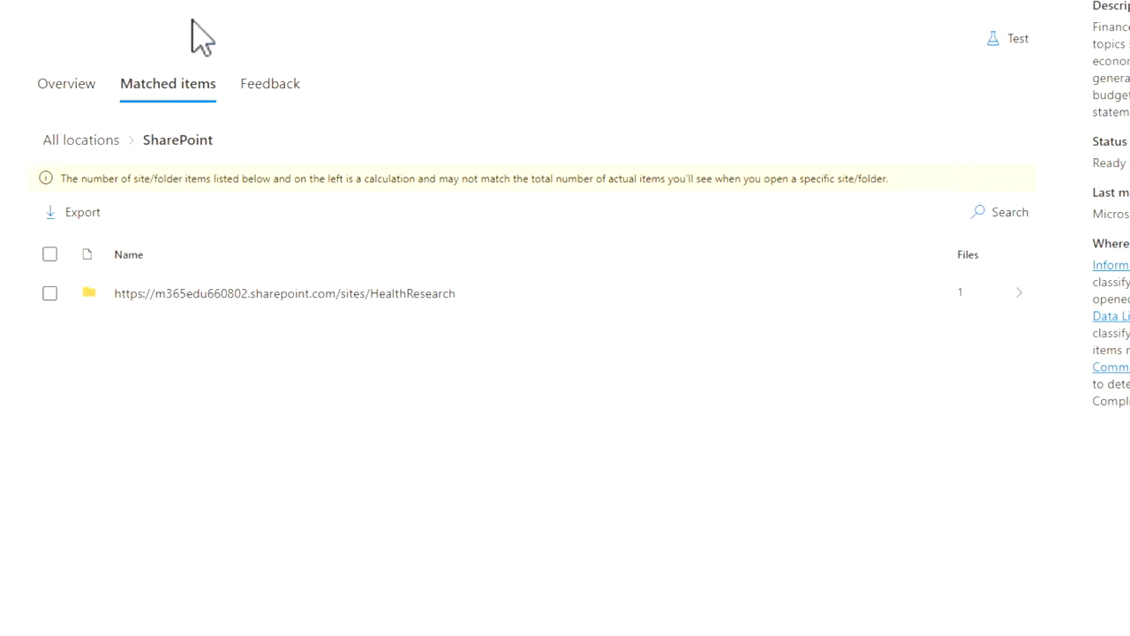
click(380, 293)
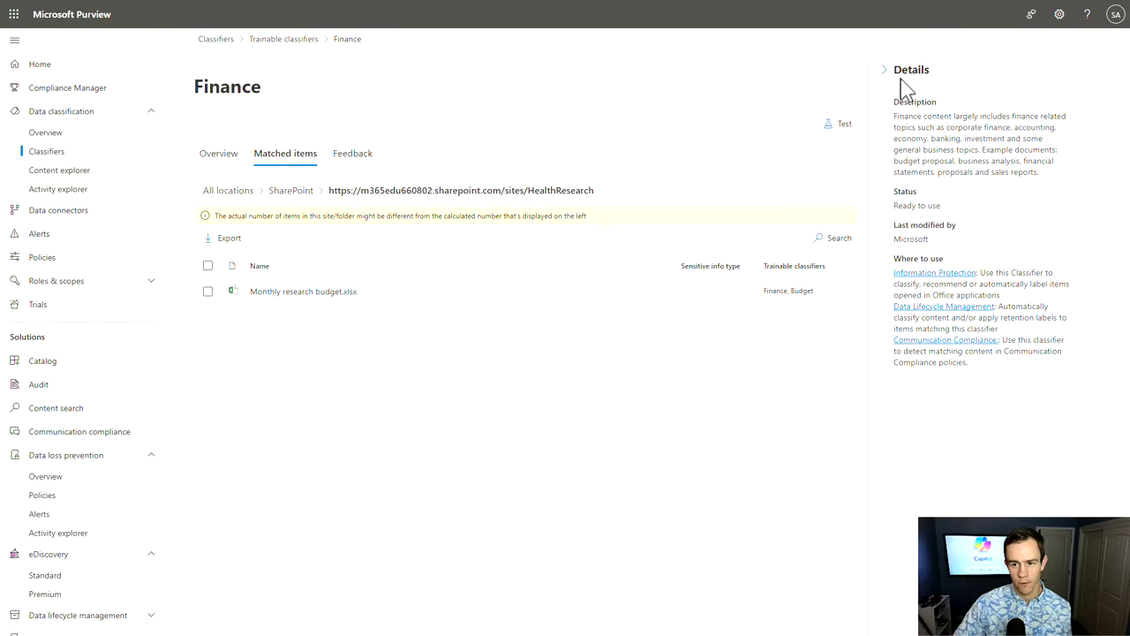
click(260, 40)
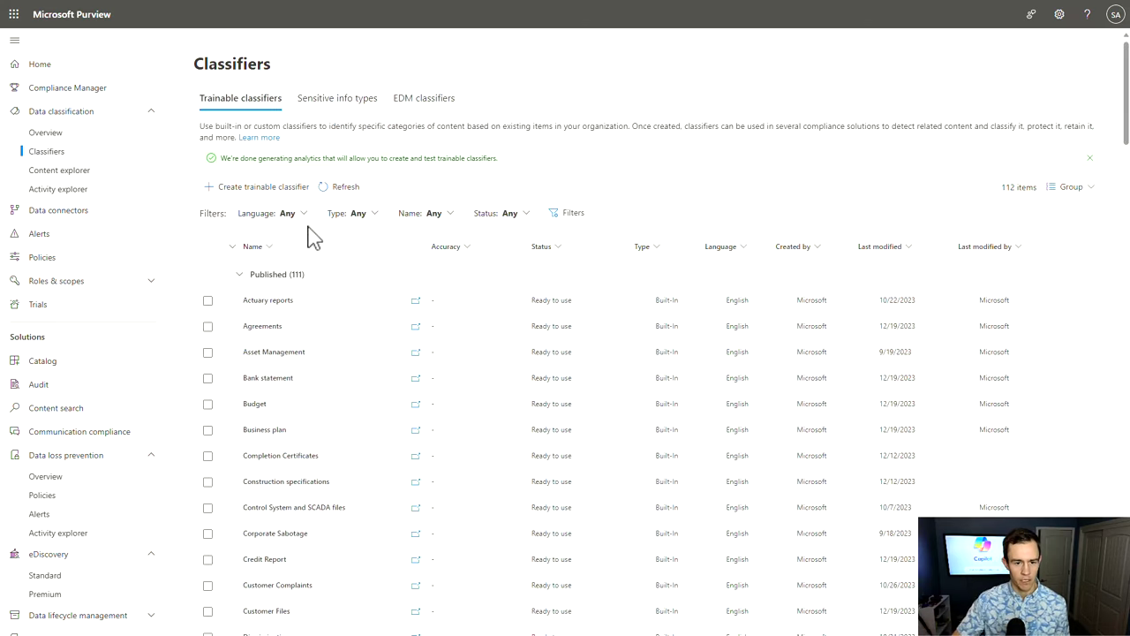
Create a new trainable classifier named "Copilot Test" and proceed to its seed content.
click(263, 190)
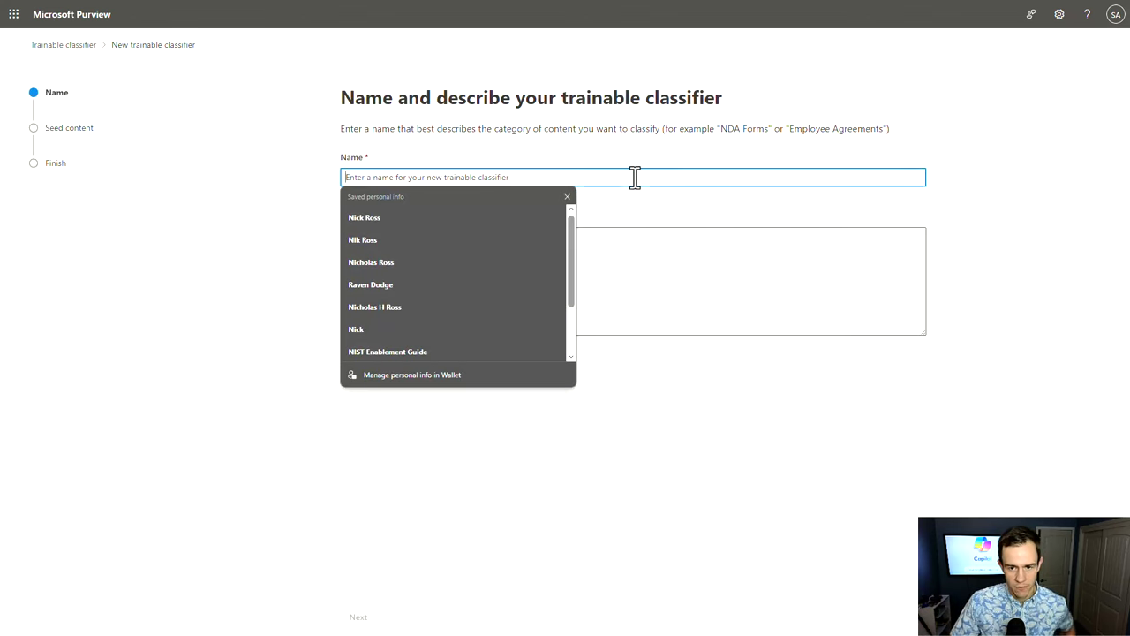
text(Copilot Test)
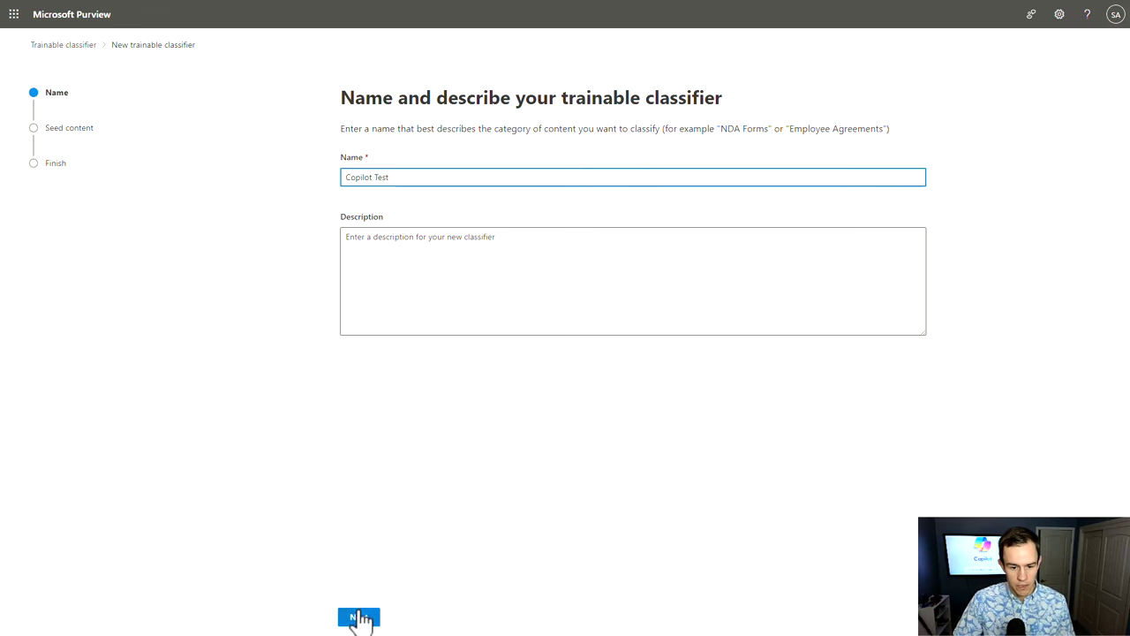
click(359, 616)
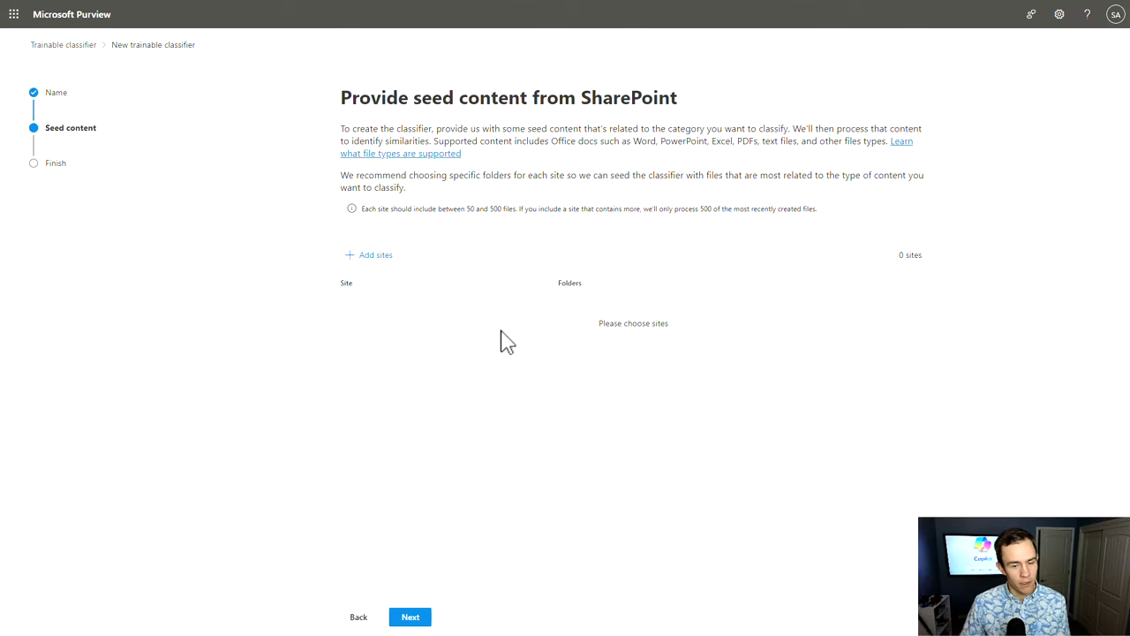
Add the Health Research SharePoint site as seed content for the new trainable classifier.
click(369, 260)
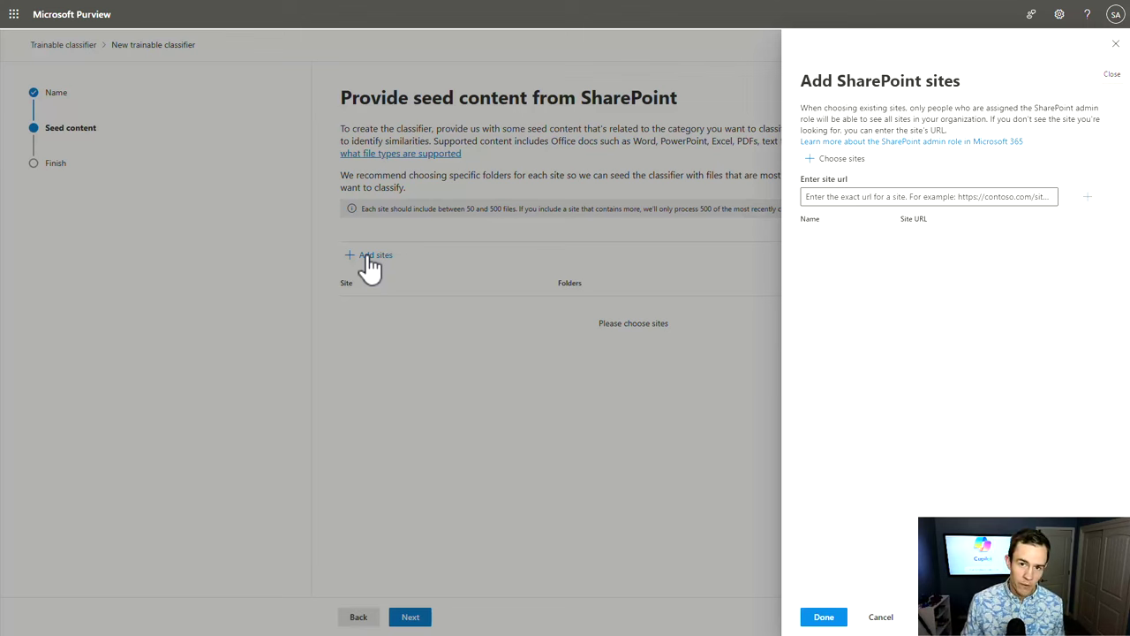
click(808, 169)
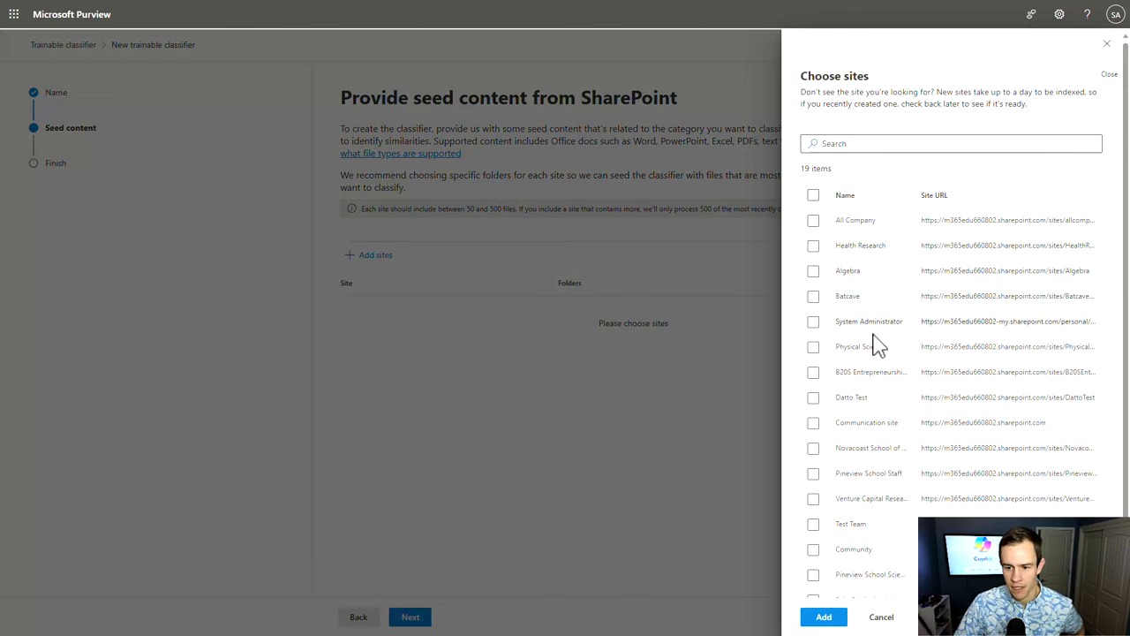
click(827, 251)
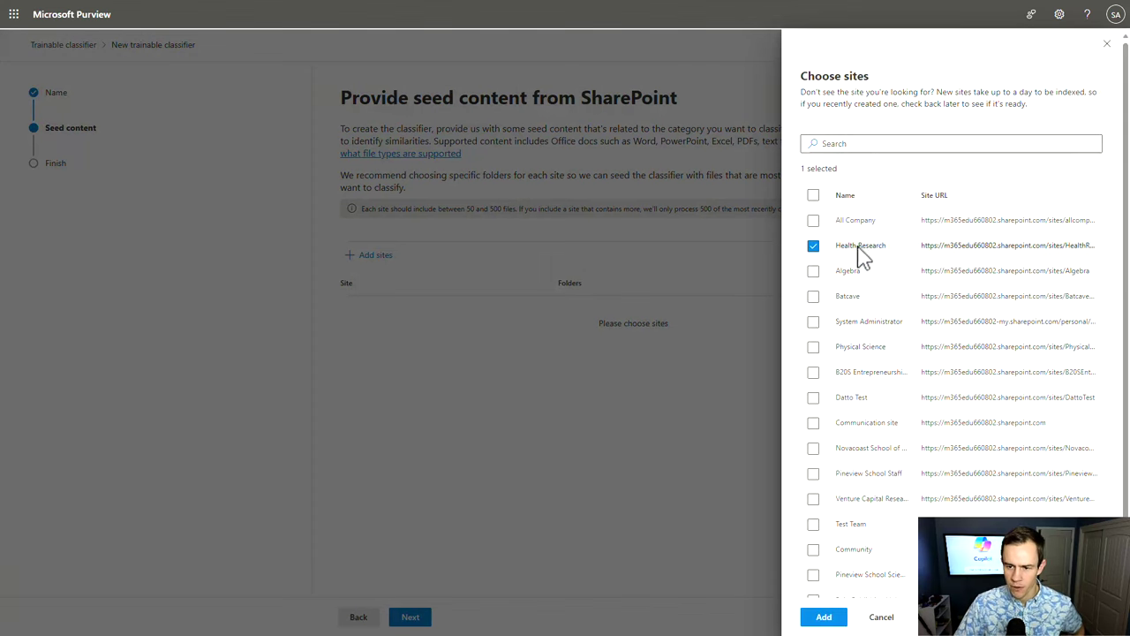
click(819, 620)
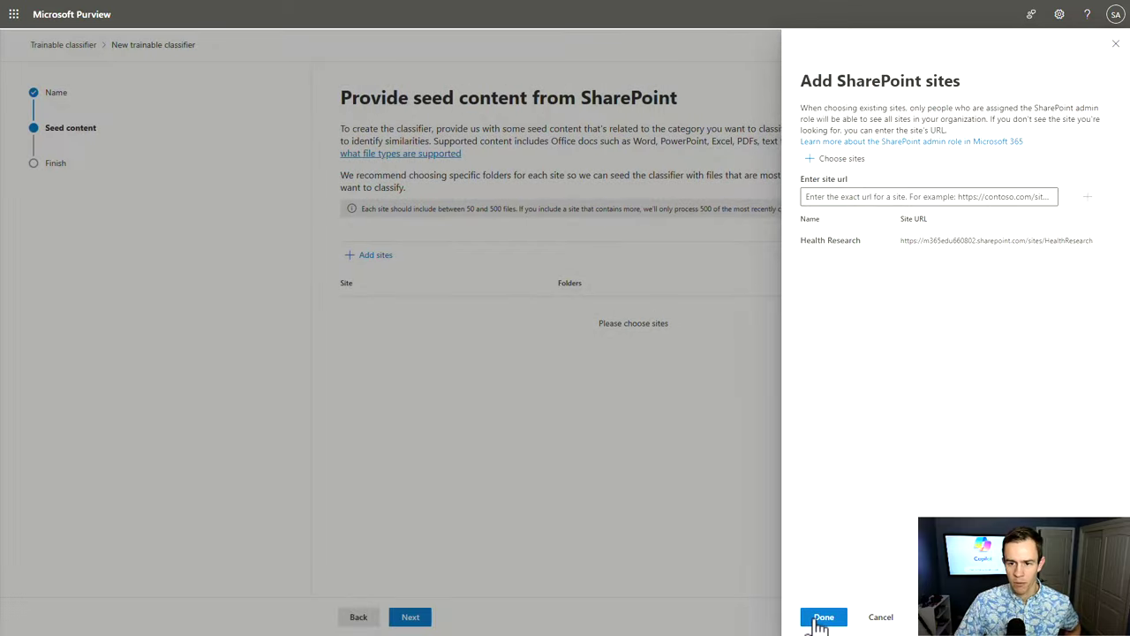
click(822, 618)
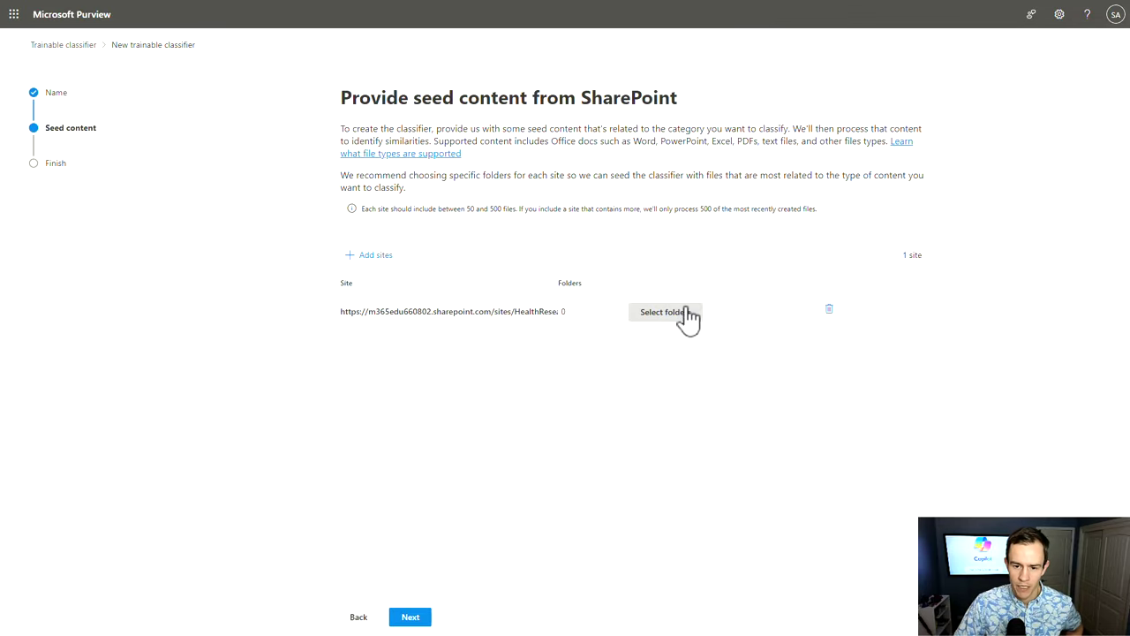
Select the General and Grant Process folders of the Health Research site as seed content, and cancel the new classifier.
click(686, 315)
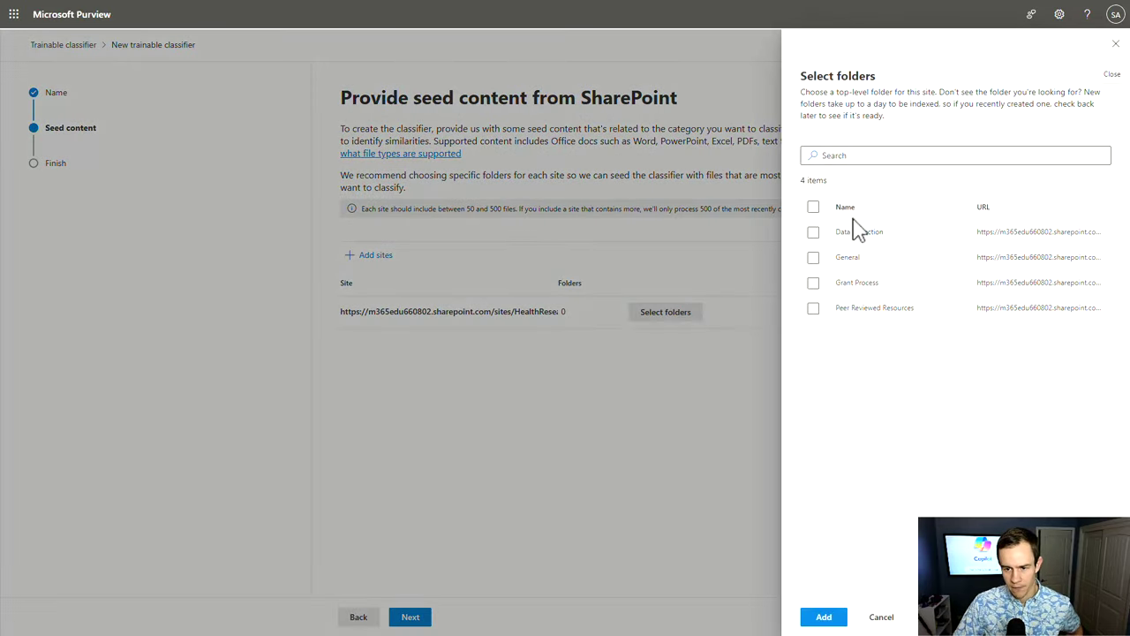
click(813, 257)
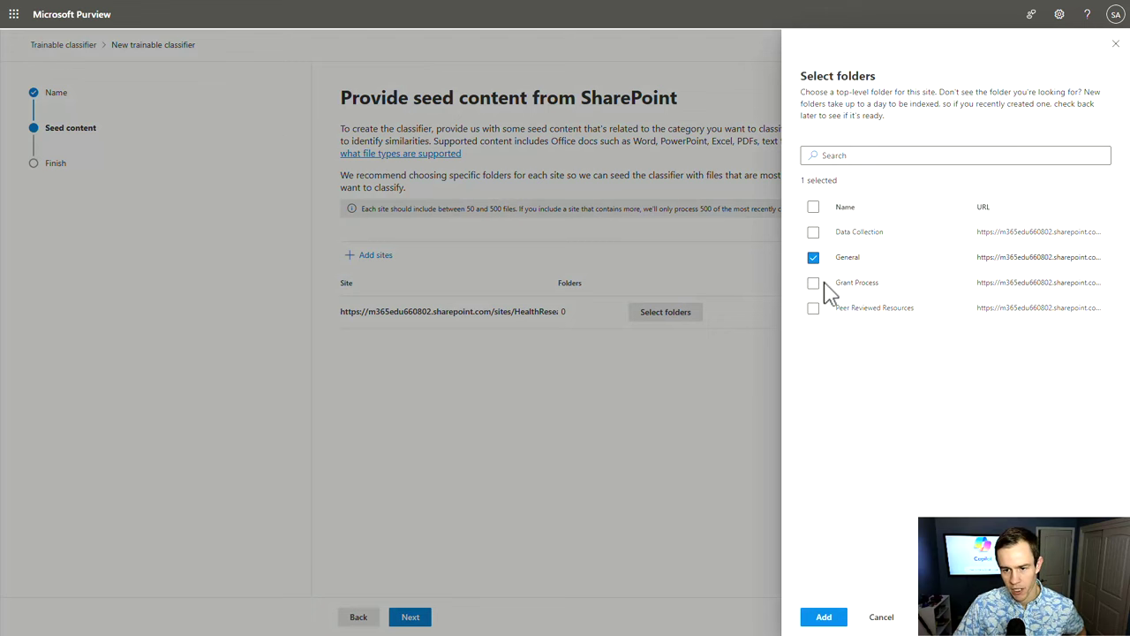
click(814, 283)
click(823, 616)
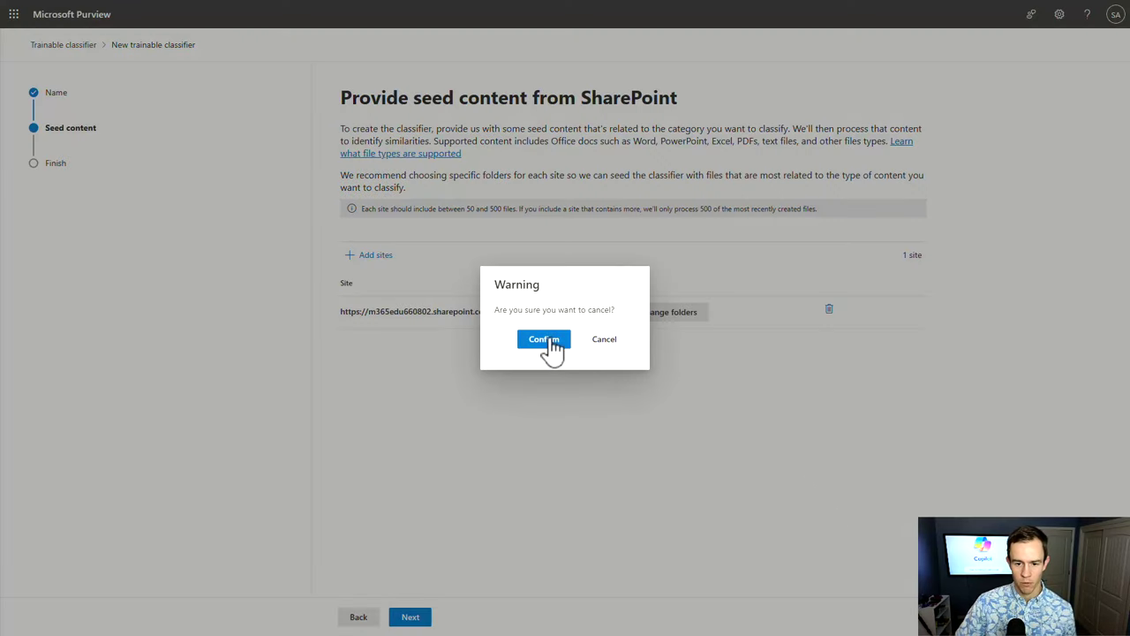
click(549, 346)
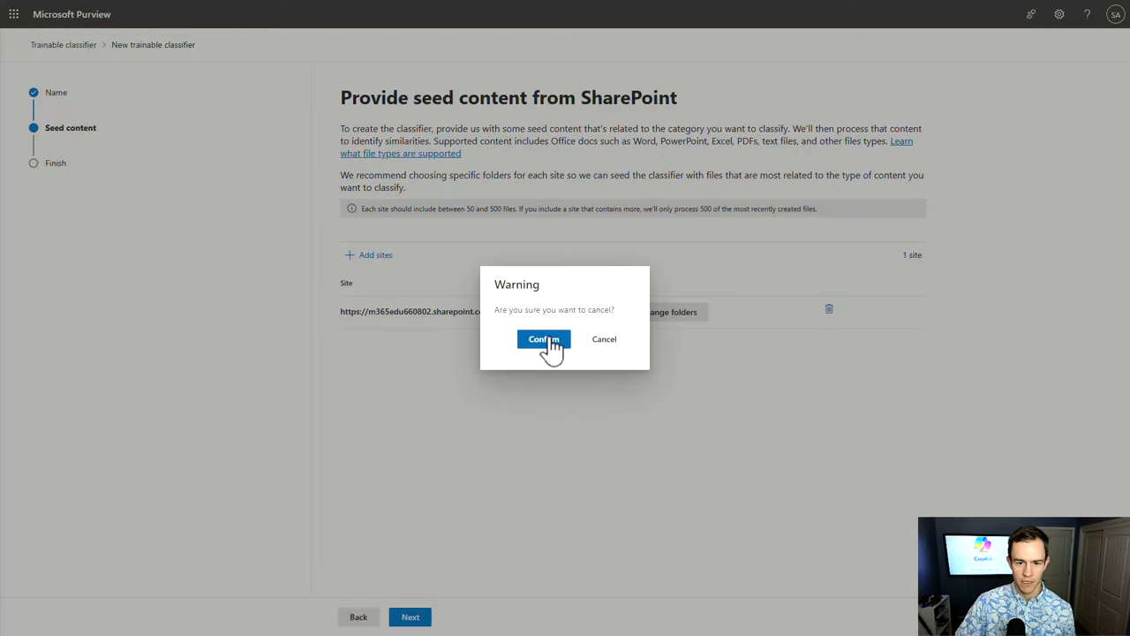
Examine the list of built-in sensitive info types among the data classification classifiers.
click(353, 100)
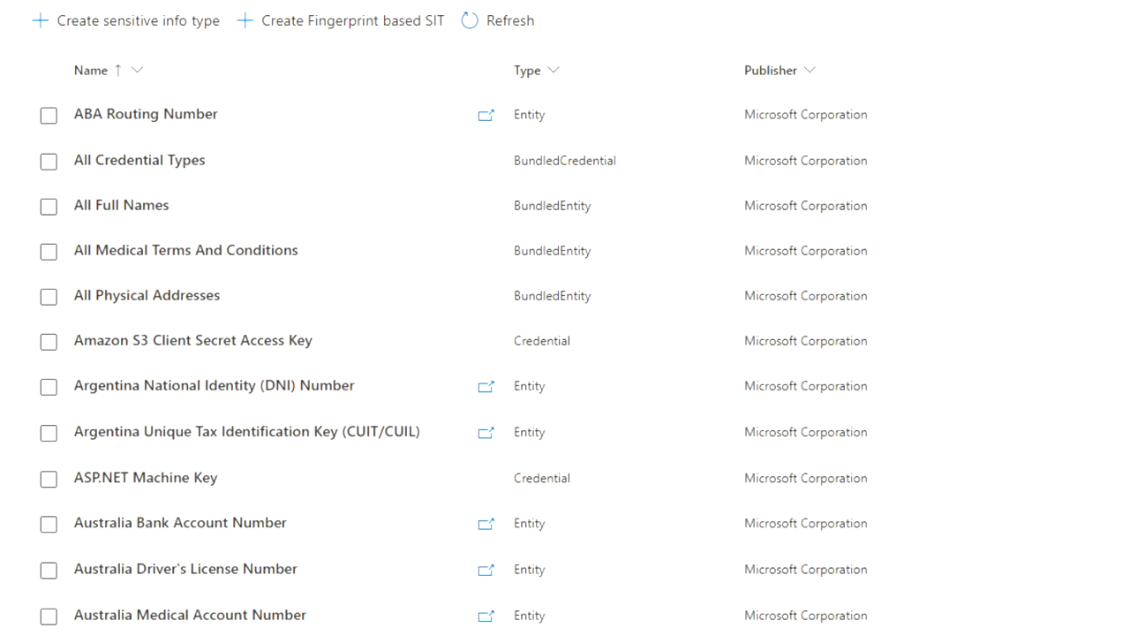
scroll(309, 591, down, 3)
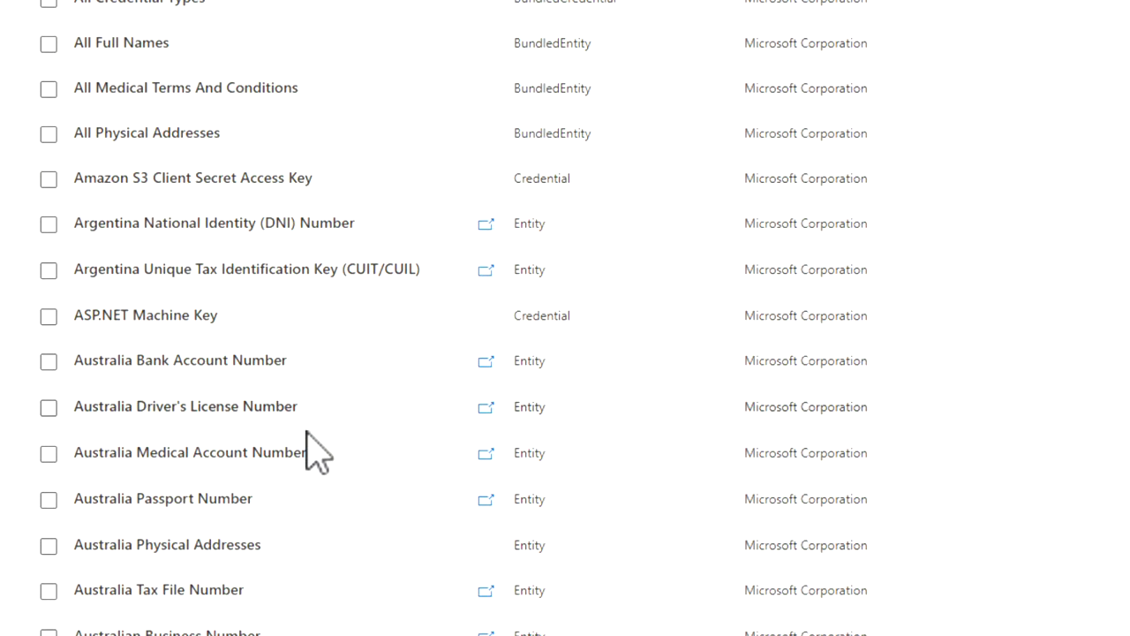
scroll(308, 434, down, 10)
scroll(308, 434, down, 20)
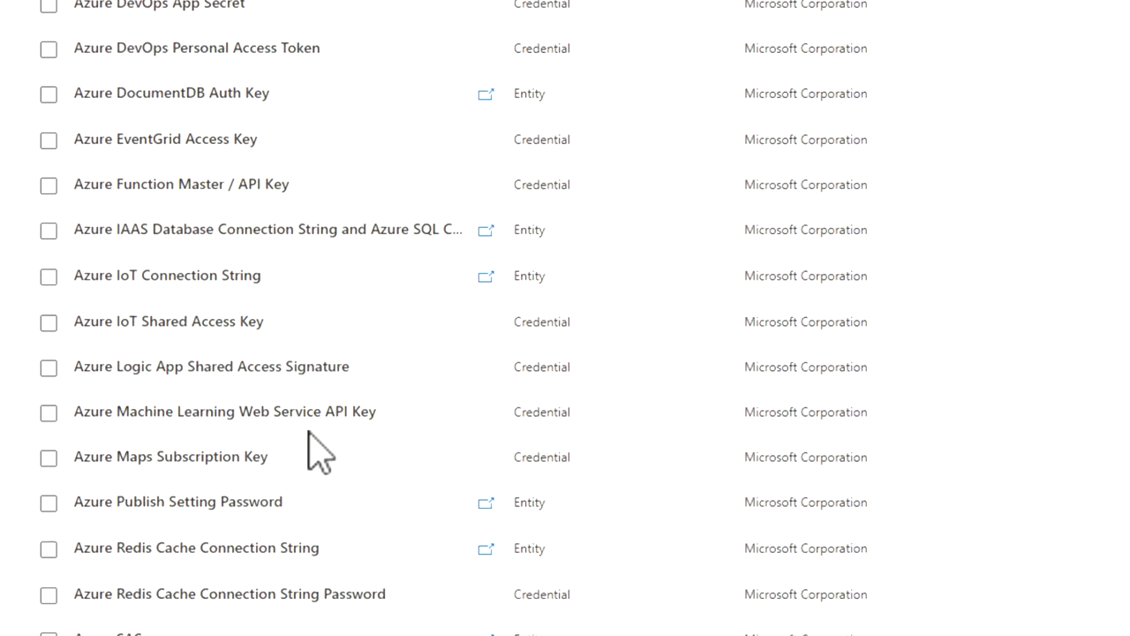
scroll(308, 433, down, 18)
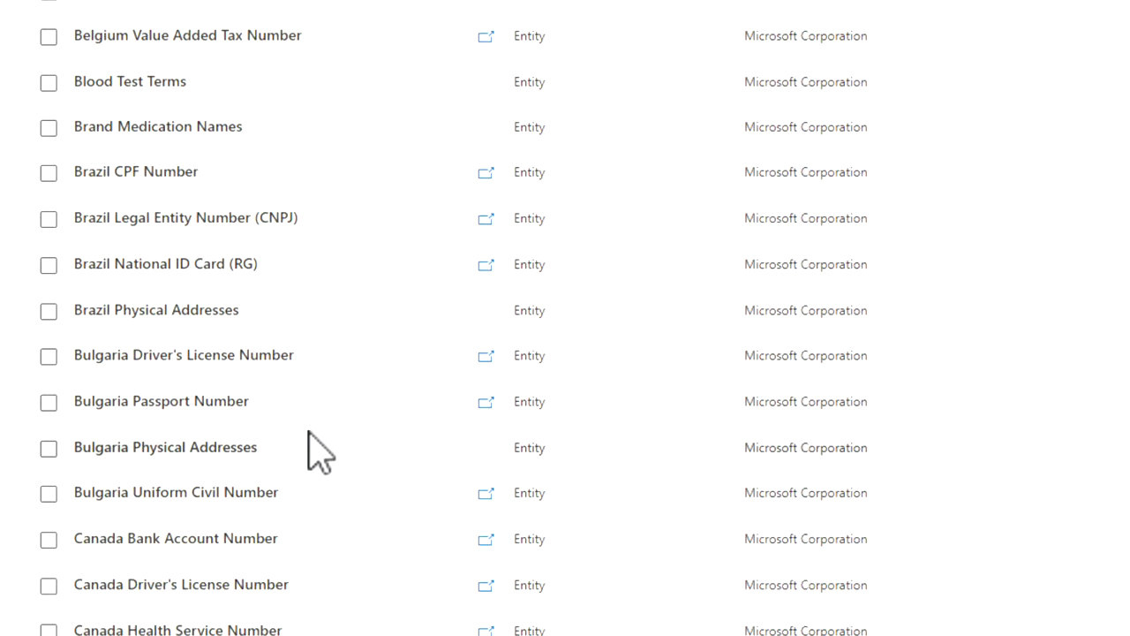
scroll(308, 433, down, 20)
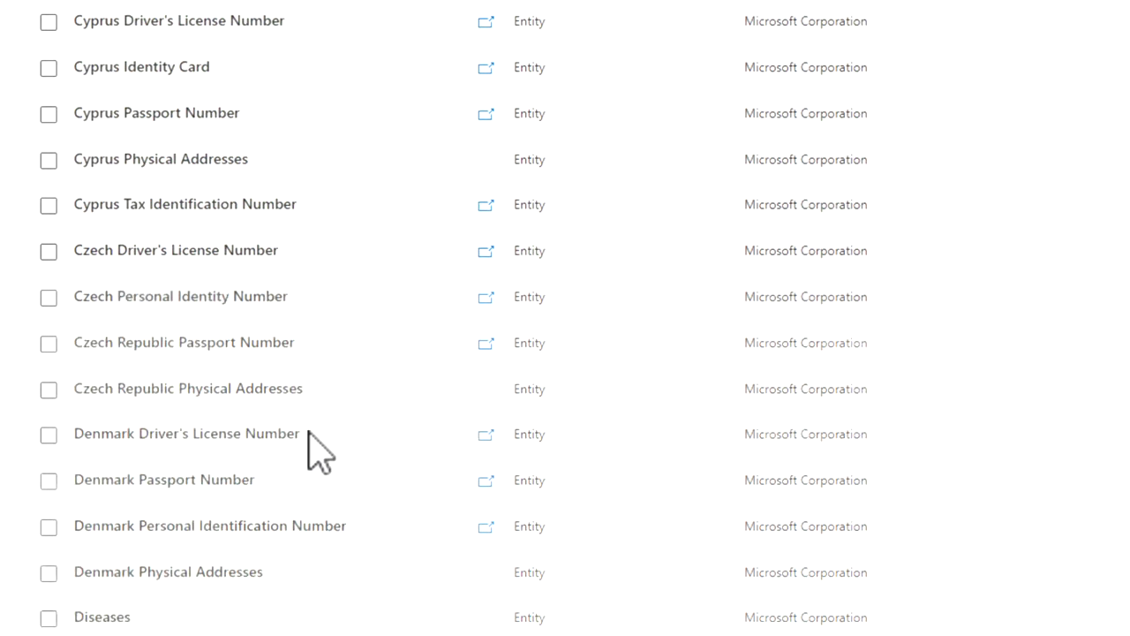
scroll(308, 434, down, 15)
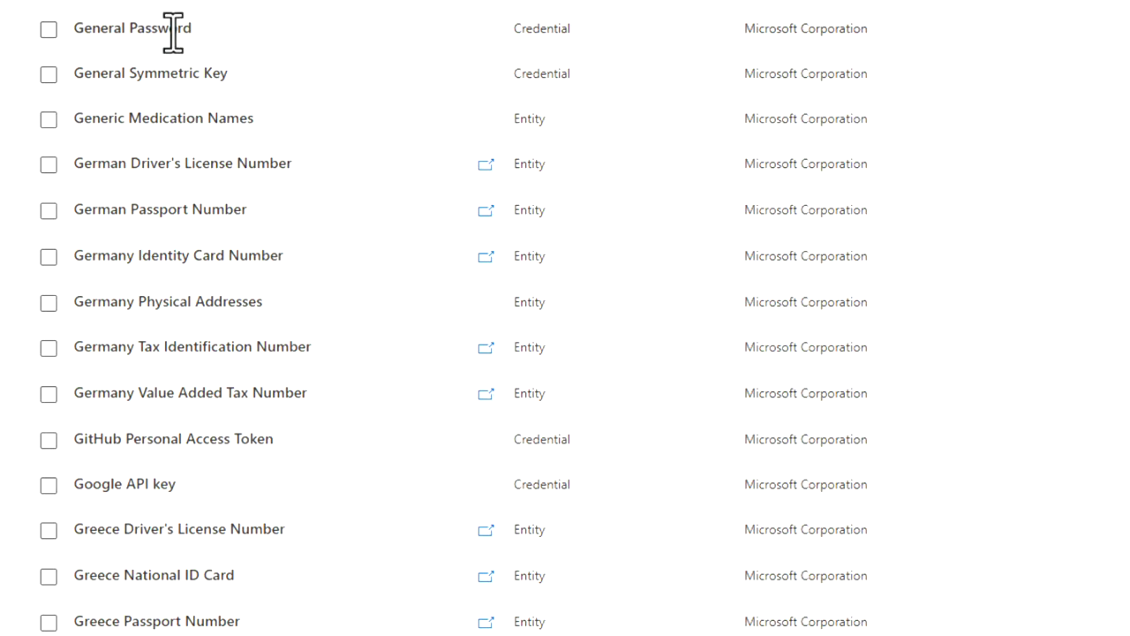
scroll(282, 282, down, 5)
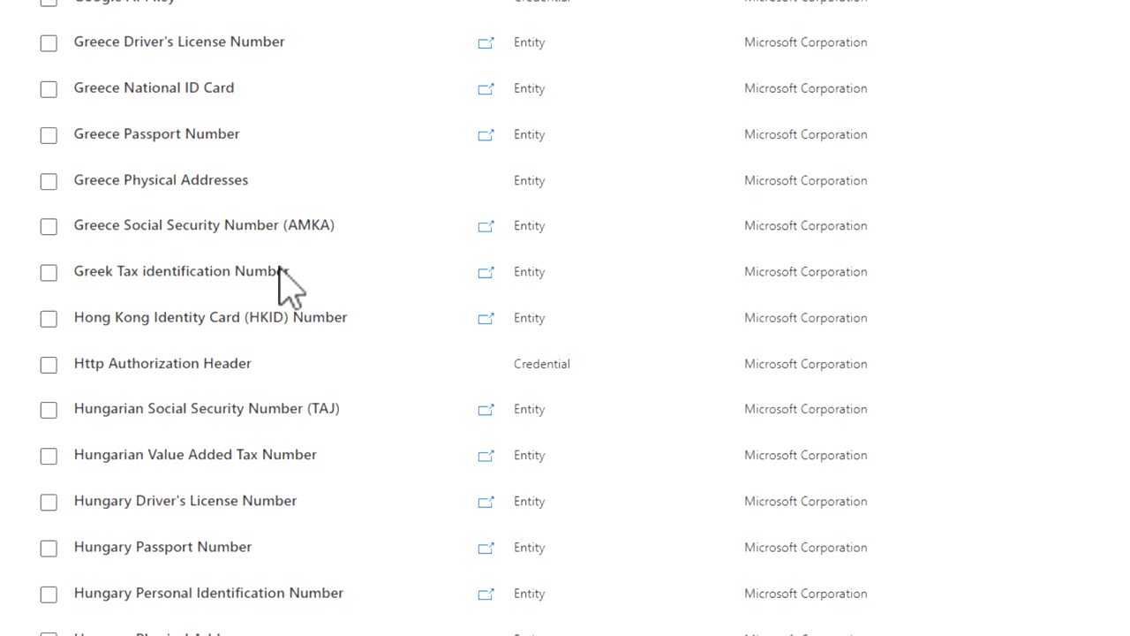
scroll(290, 270, up, 5)
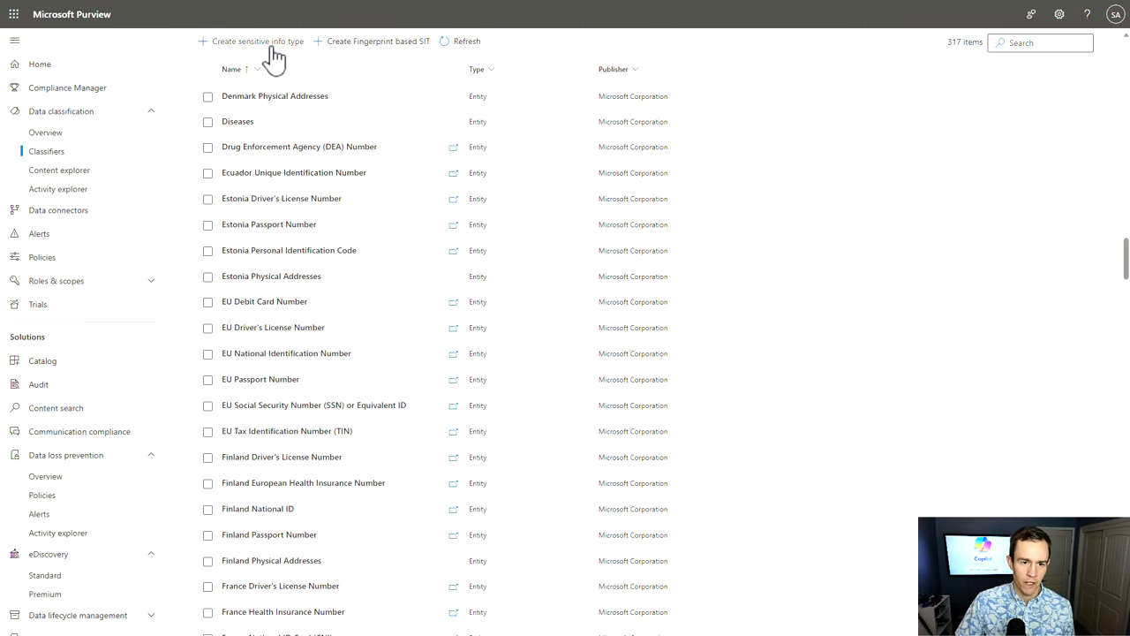
scroll(436, 233, up, 15)
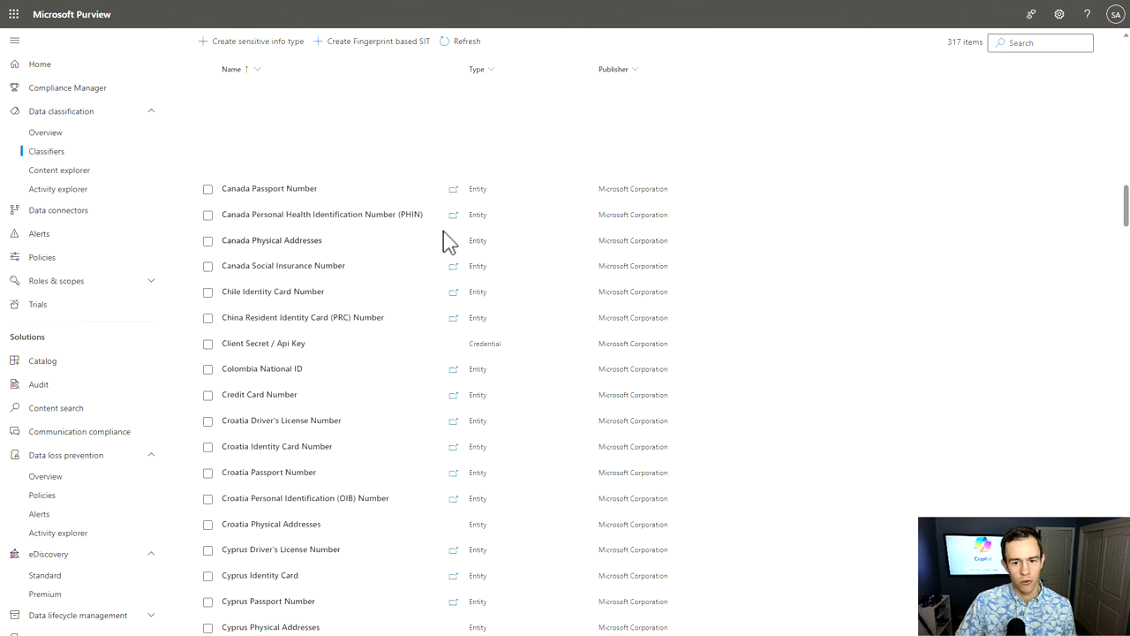
scroll(446, 240, up, 10)
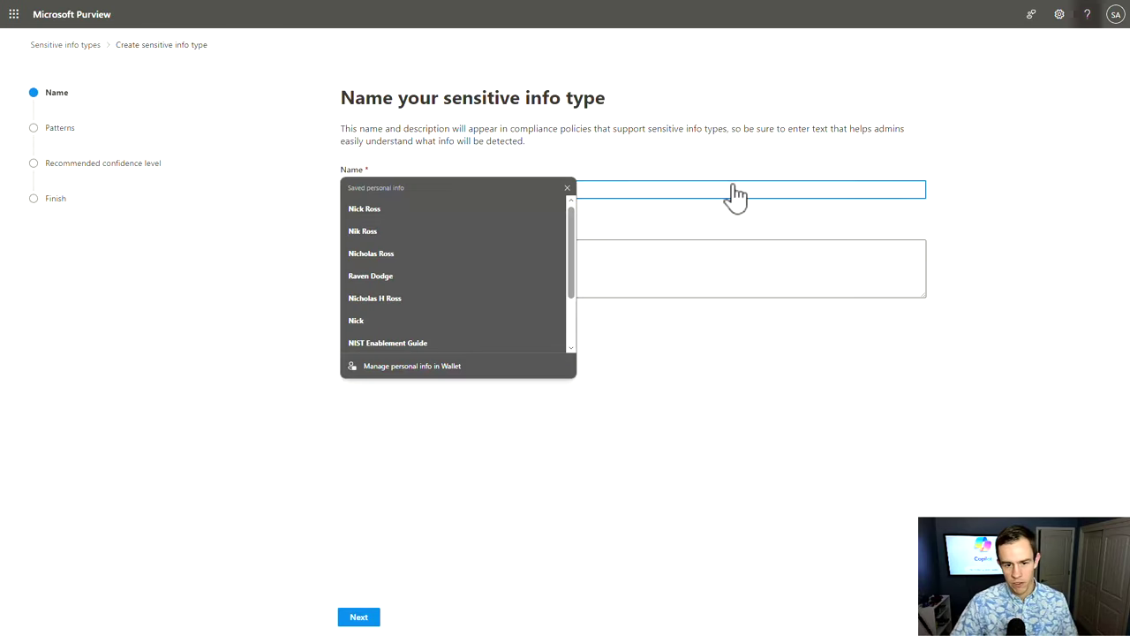
Name the new sensitive info type "Copilot Test" with the description "Test", and proceed to its patterns.
click(735, 199)
text(Copilot Test)
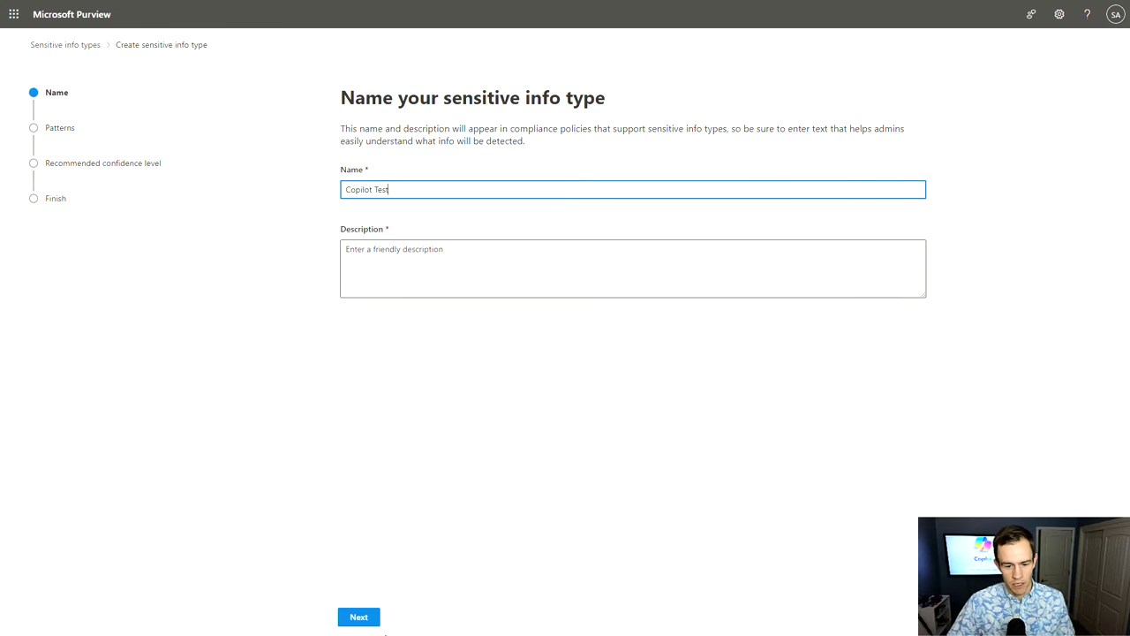
click(375, 617)
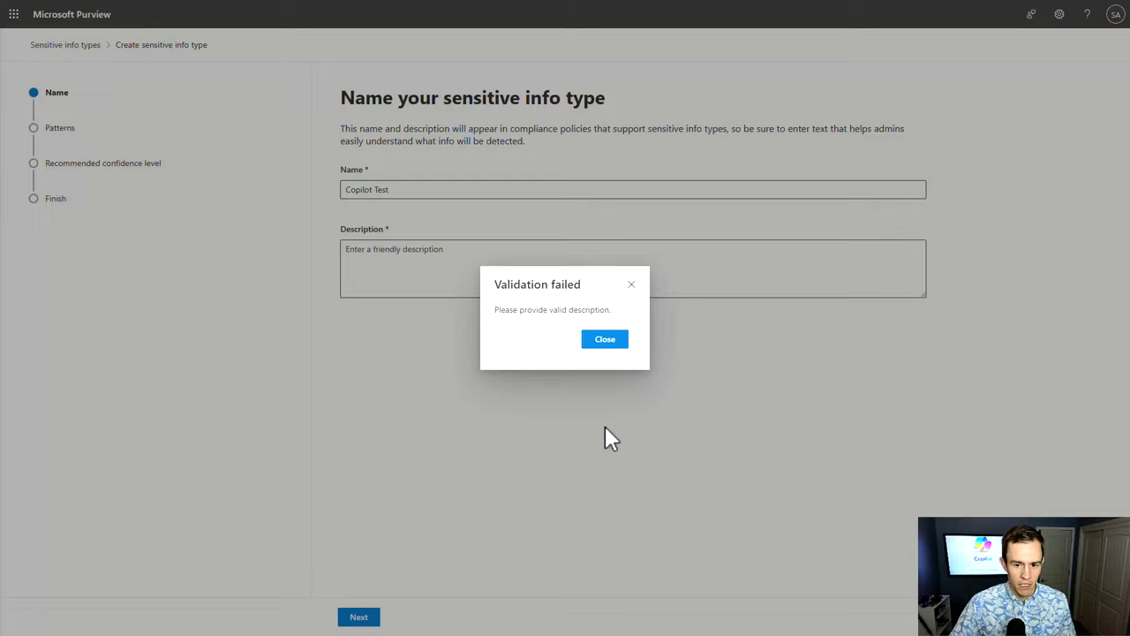
click(604, 339)
click(502, 280)
text(Test)
click(351, 620)
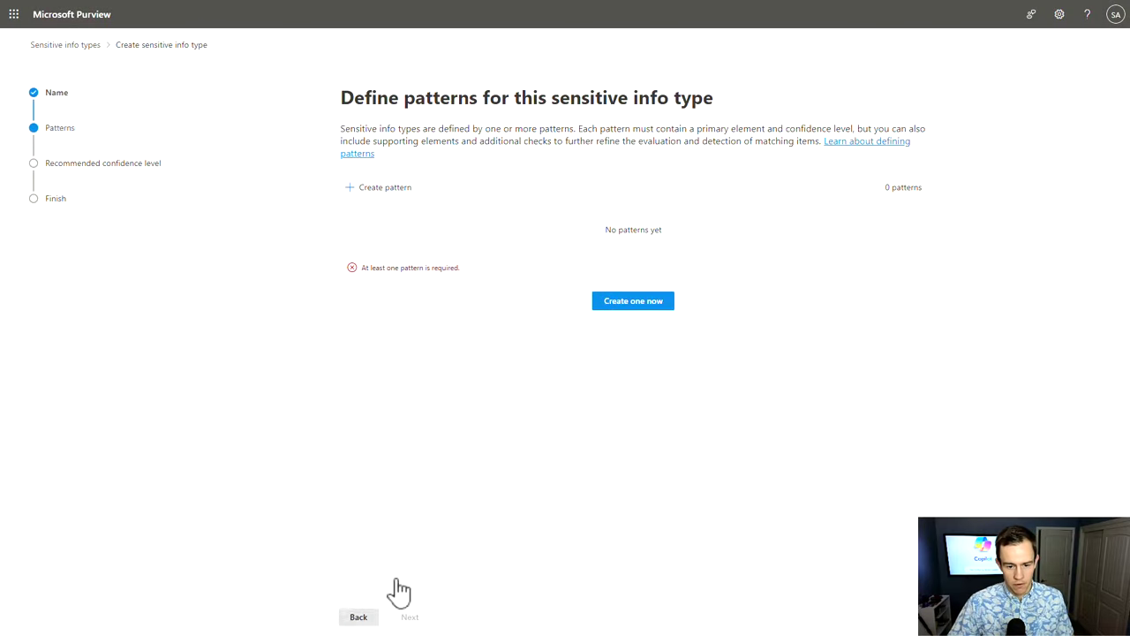
Review the confidence level and primary element options of a new pattern, and cancel the sensitive info type without saving.
click(359, 205)
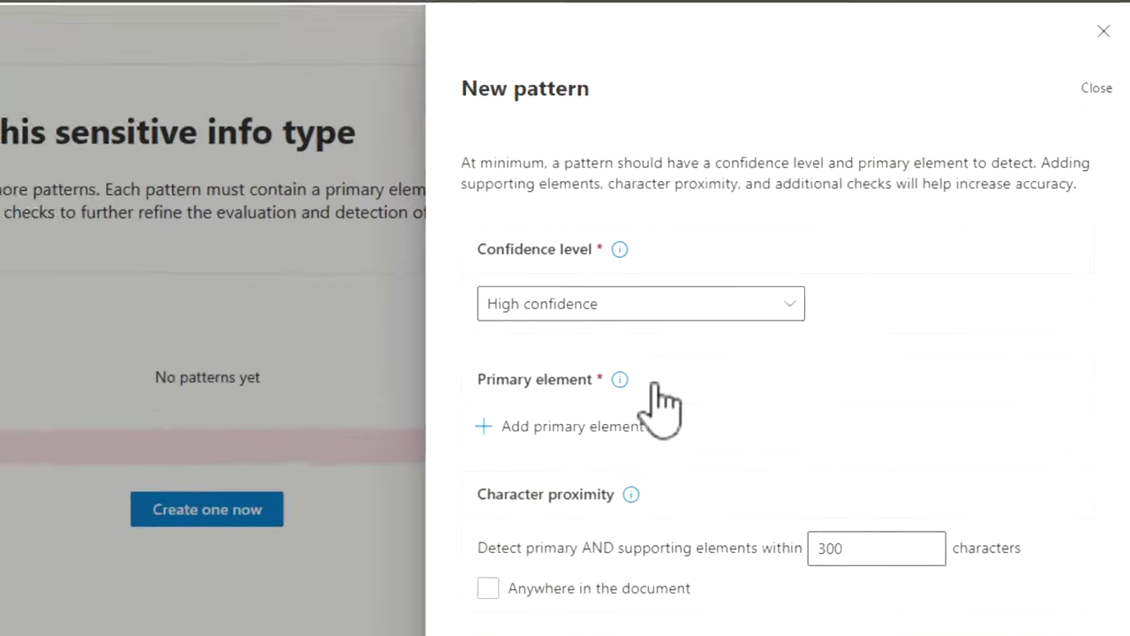
click(843, 207)
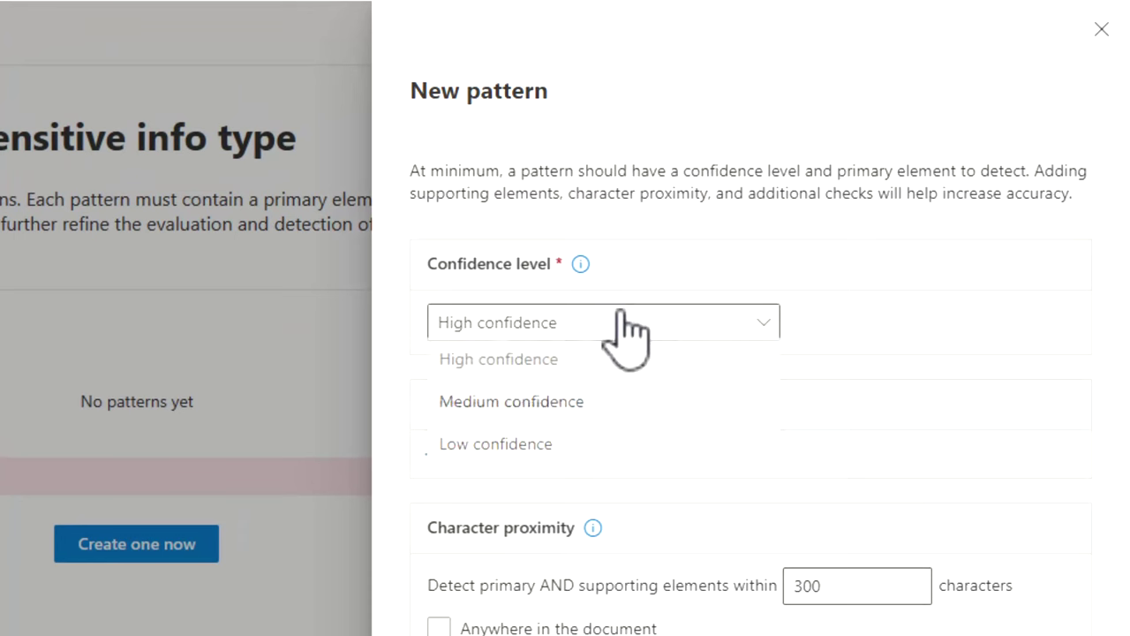
click(986, 399)
click(607, 454)
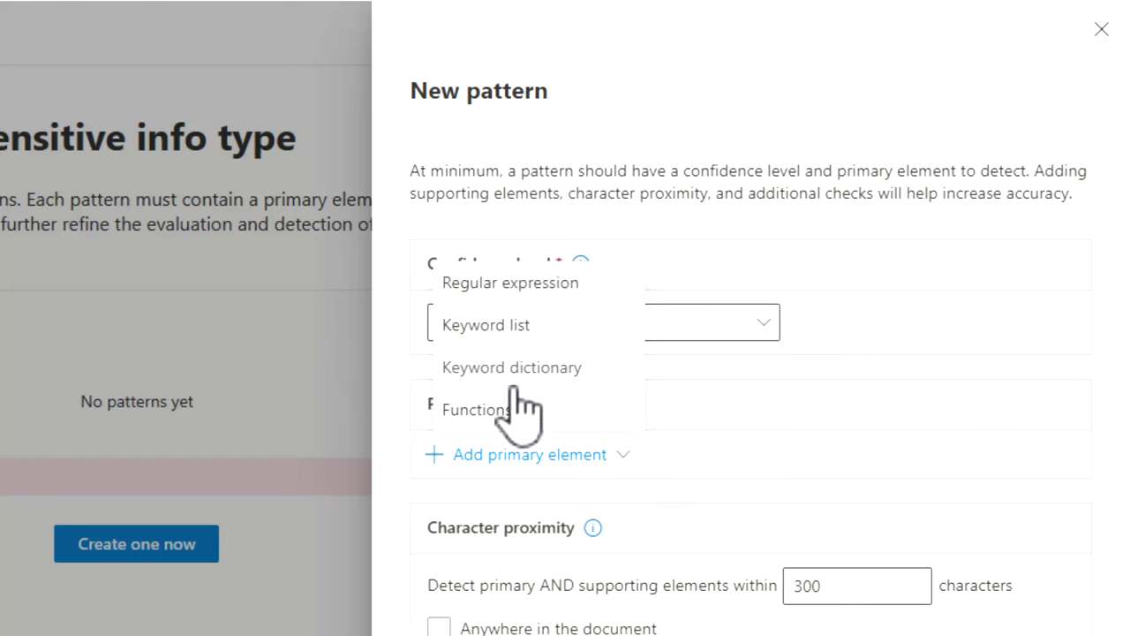
click(734, 427)
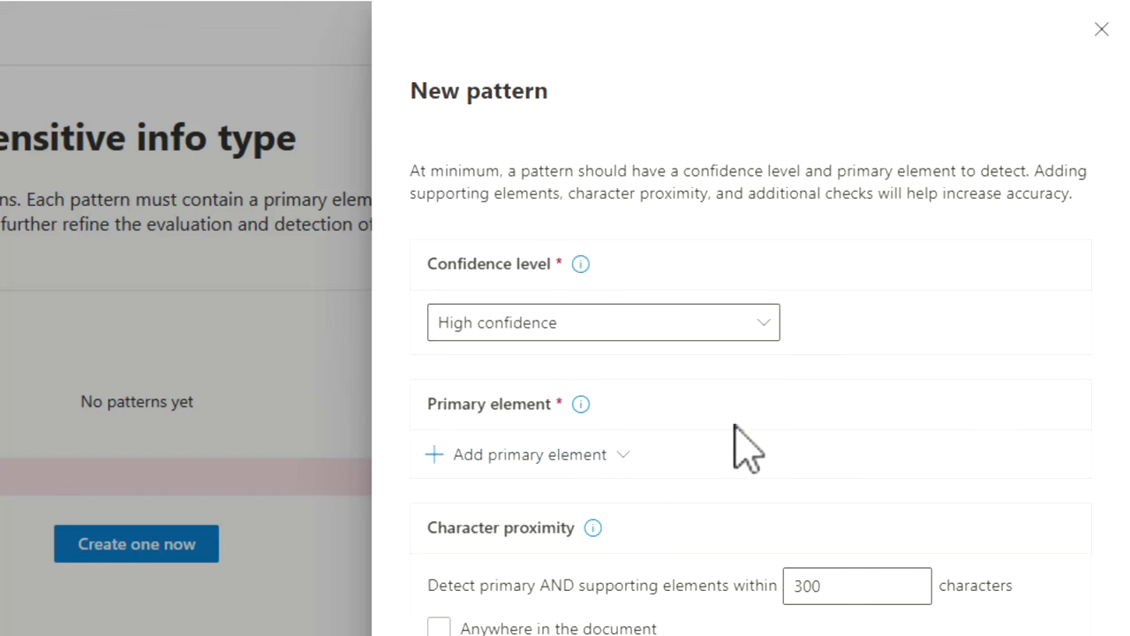
click(538, 454)
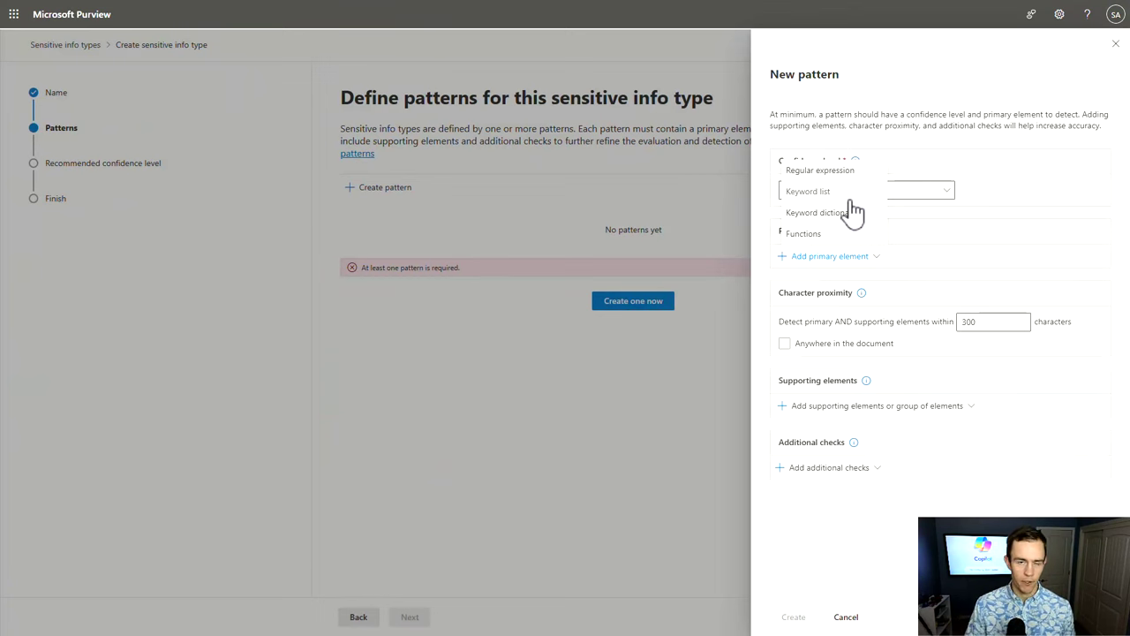
click(903, 123)
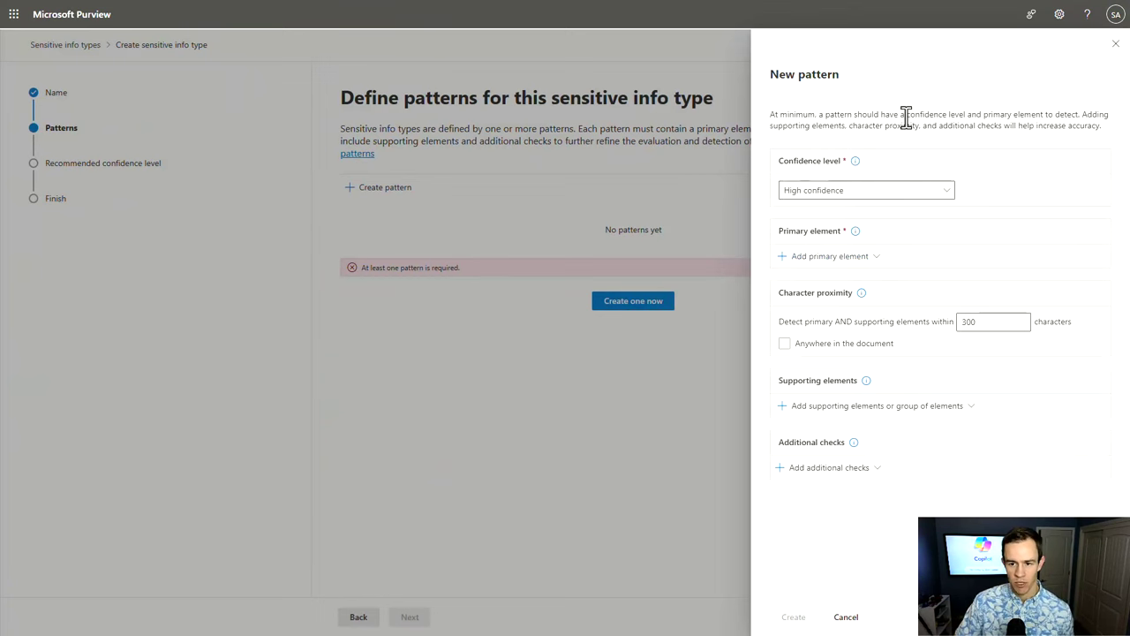
click(1116, 44)
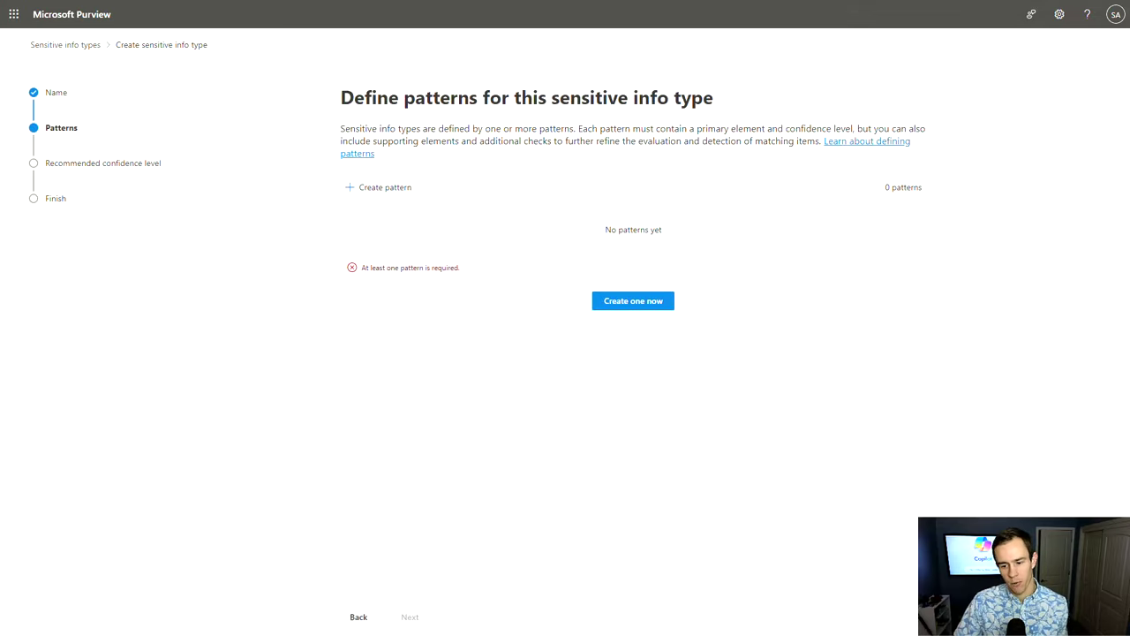
key(Escape)
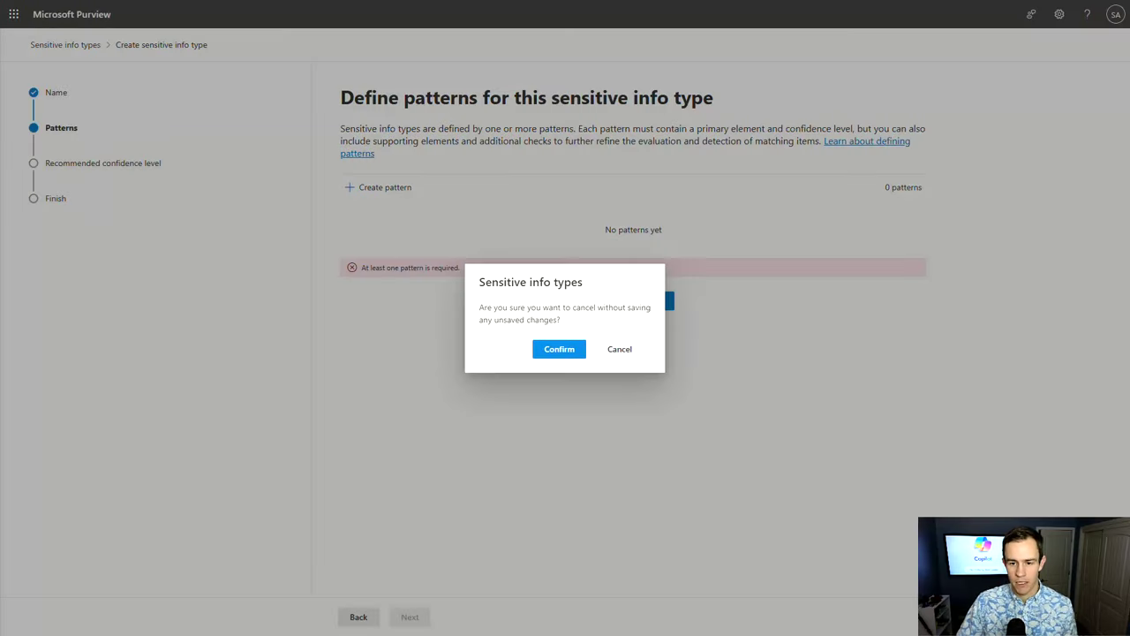
click(552, 351)
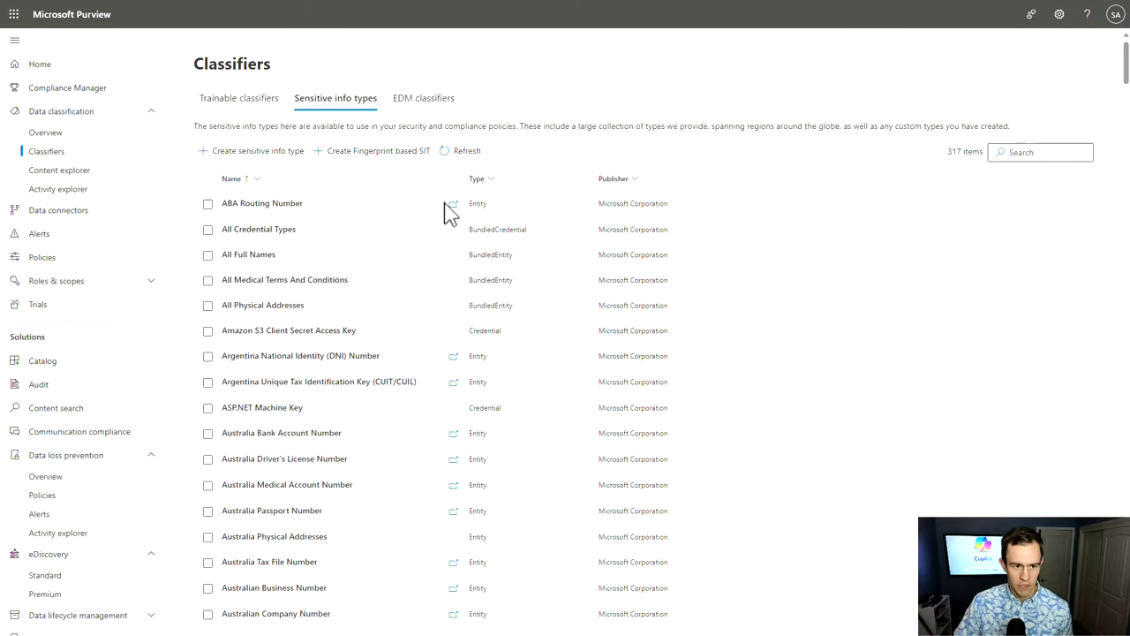
Start a new sensitivity label under information protection, entering "Public" as both its name and display name.
click(58, 170)
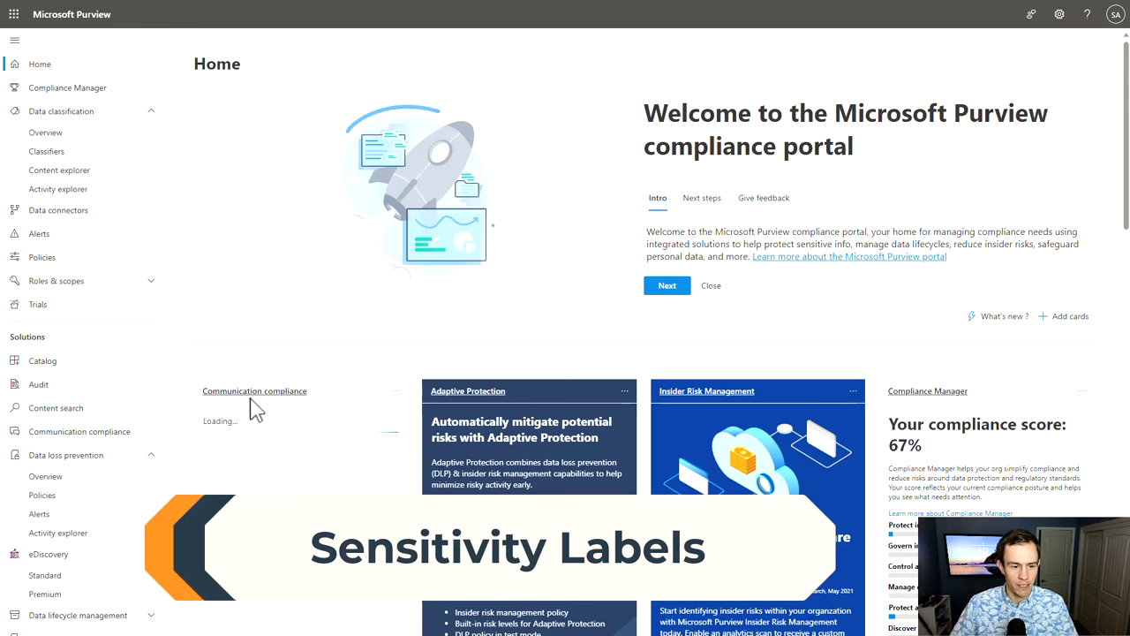
scroll(119, 477, down, 3)
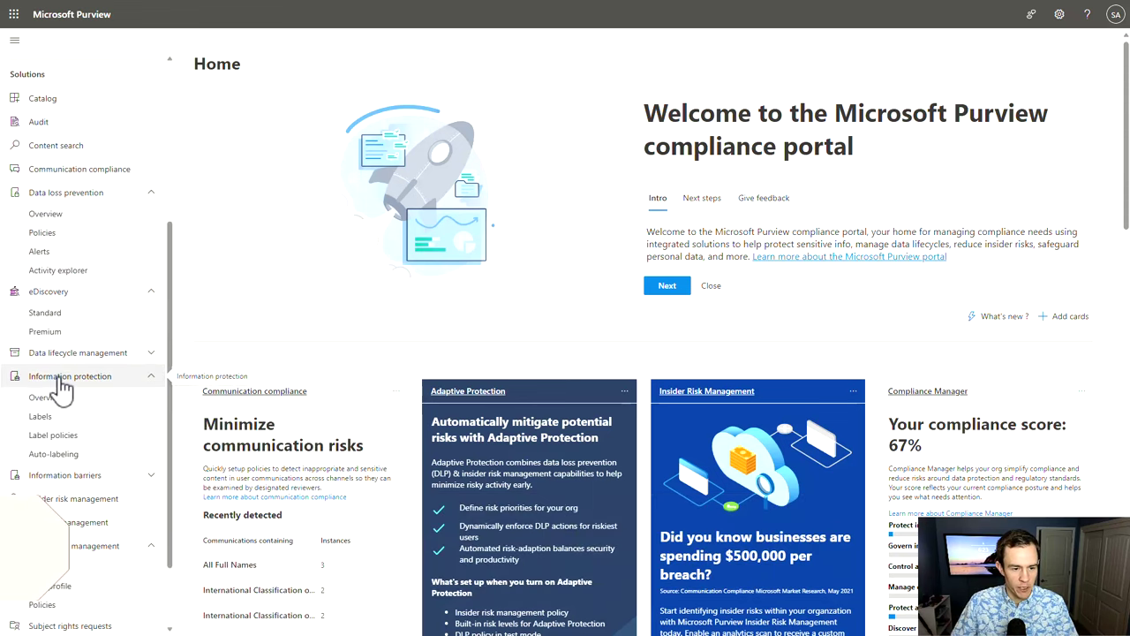
click(40, 416)
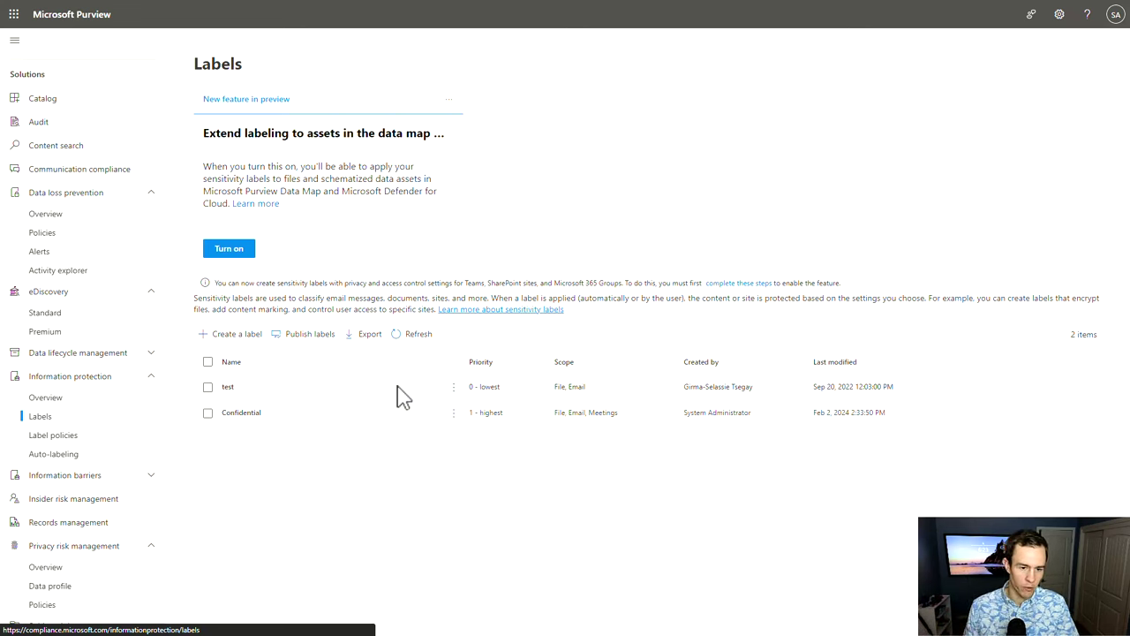
click(230, 334)
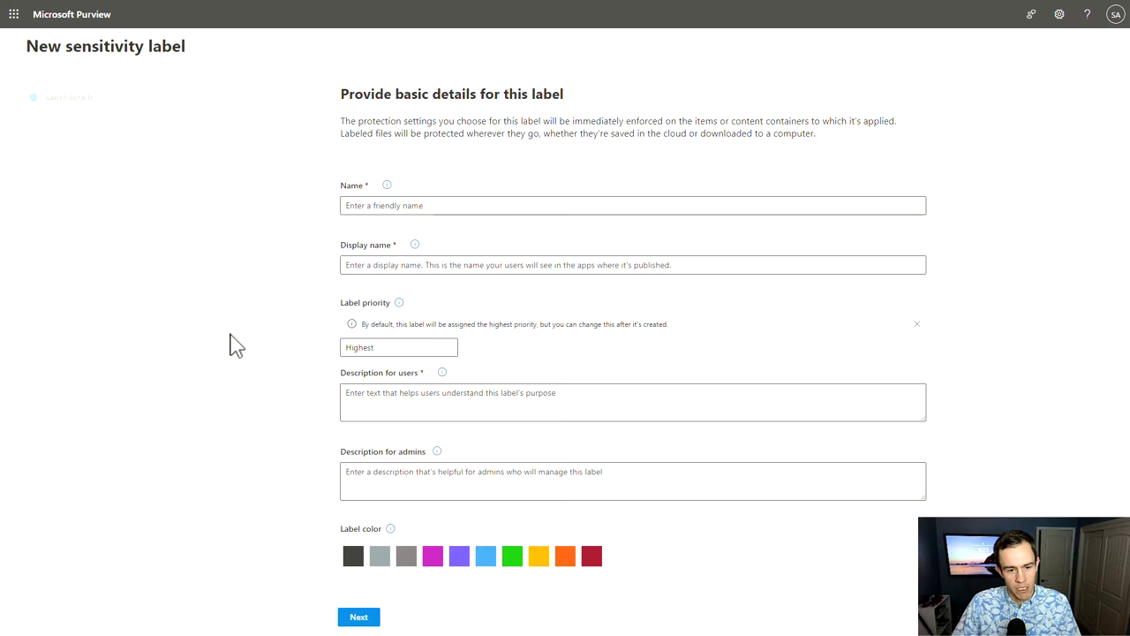
click(469, 205)
text(P)
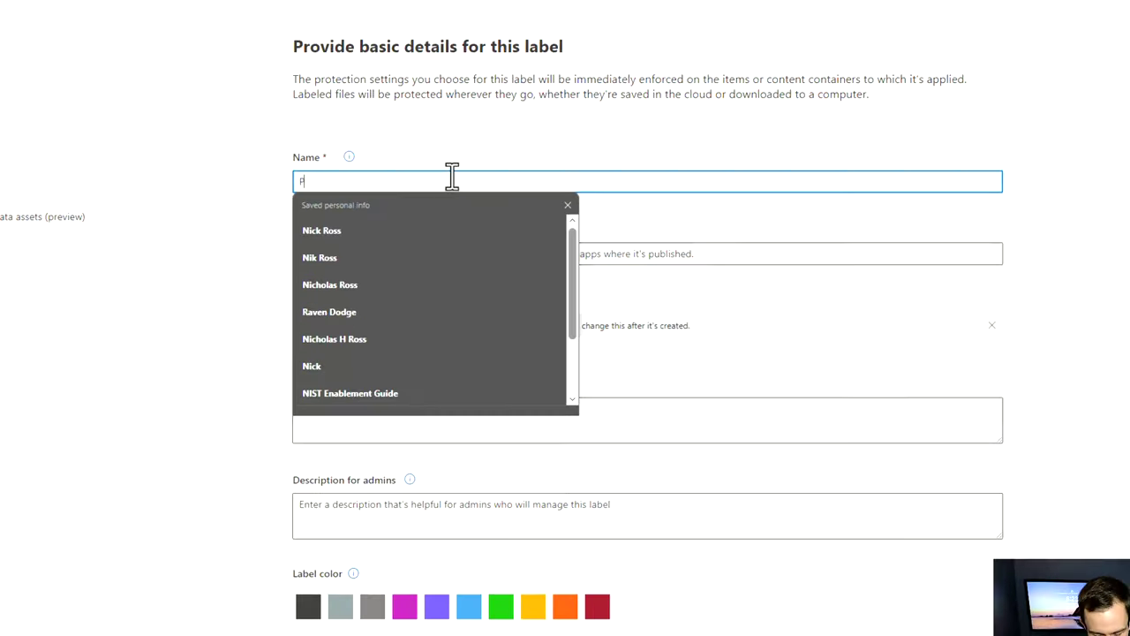
text(ublic)
key(Tab)
key(Tab)
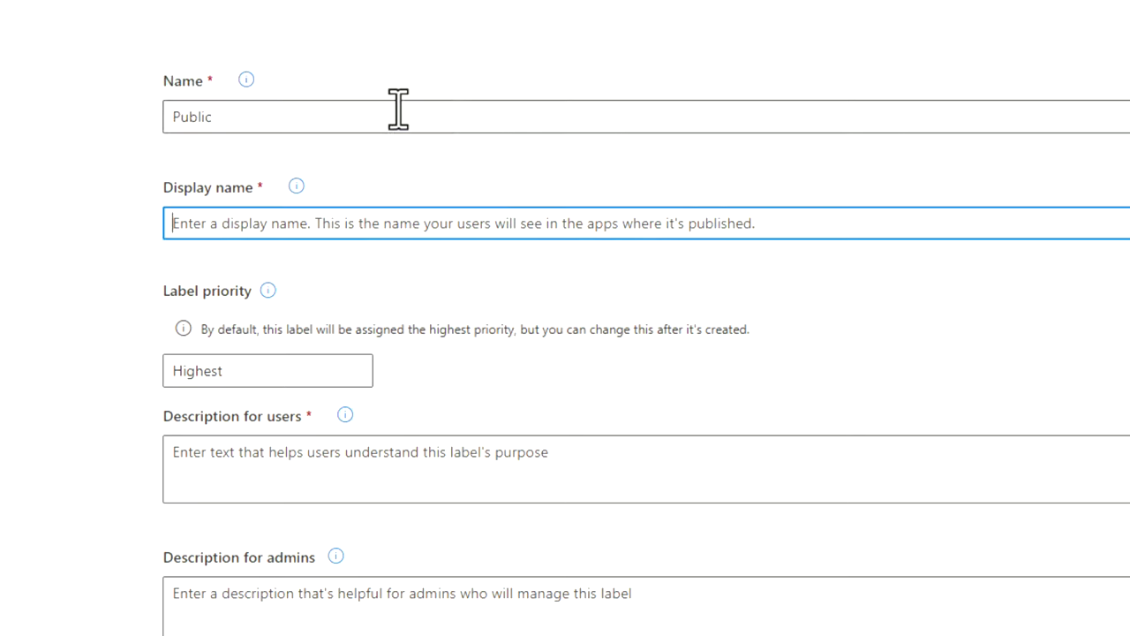
text(Public)
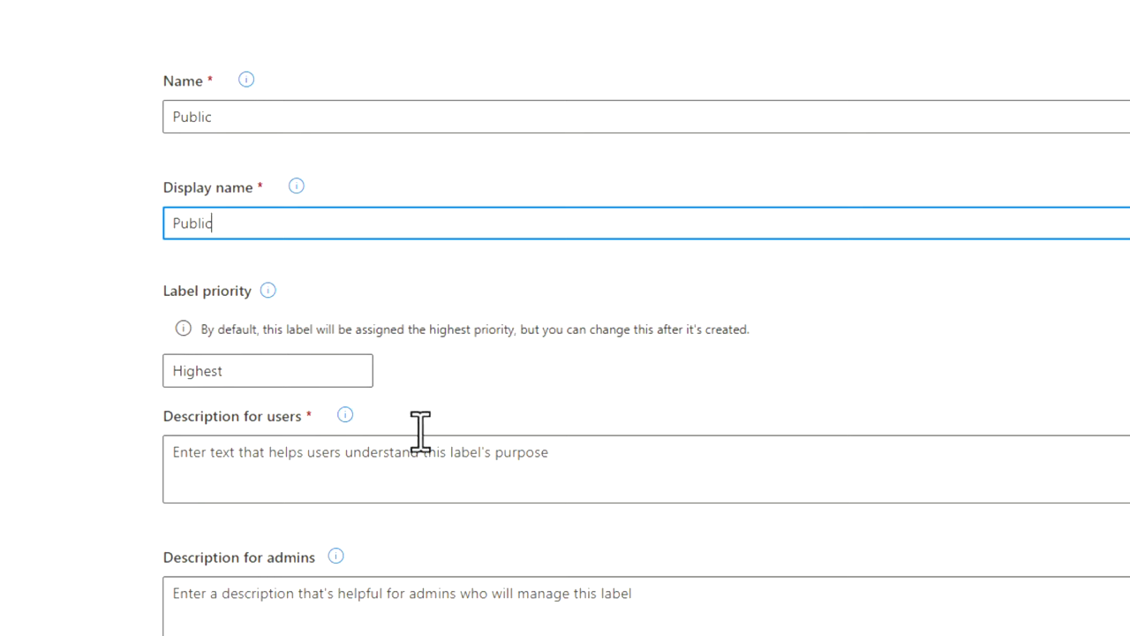
Fill in the new label's description for users as "Test".
click(452, 461)
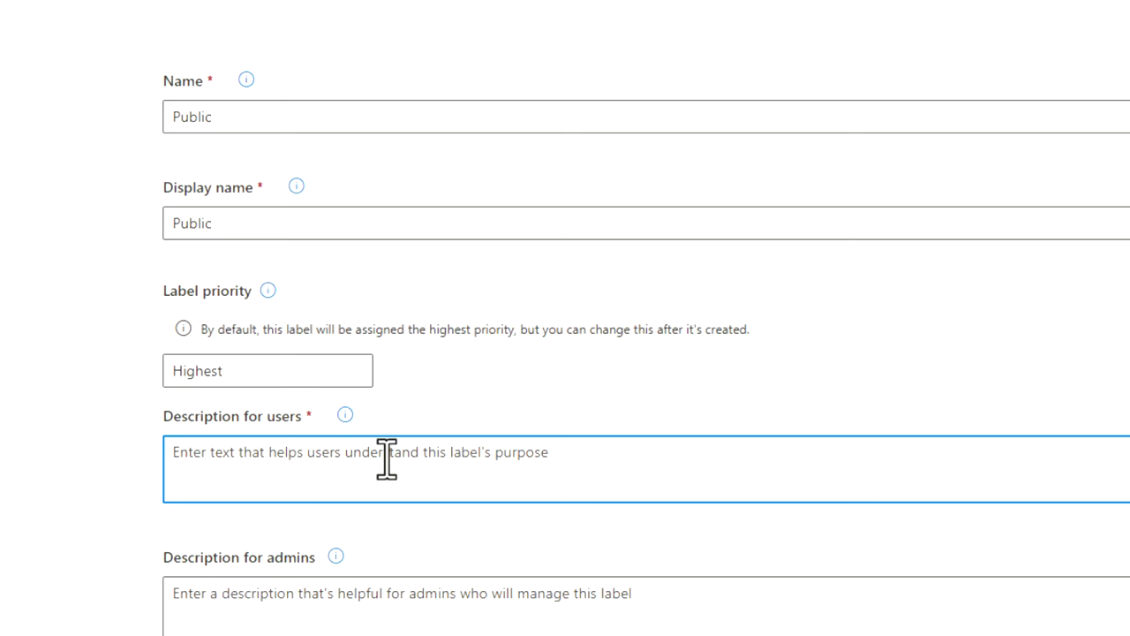
text(YT)
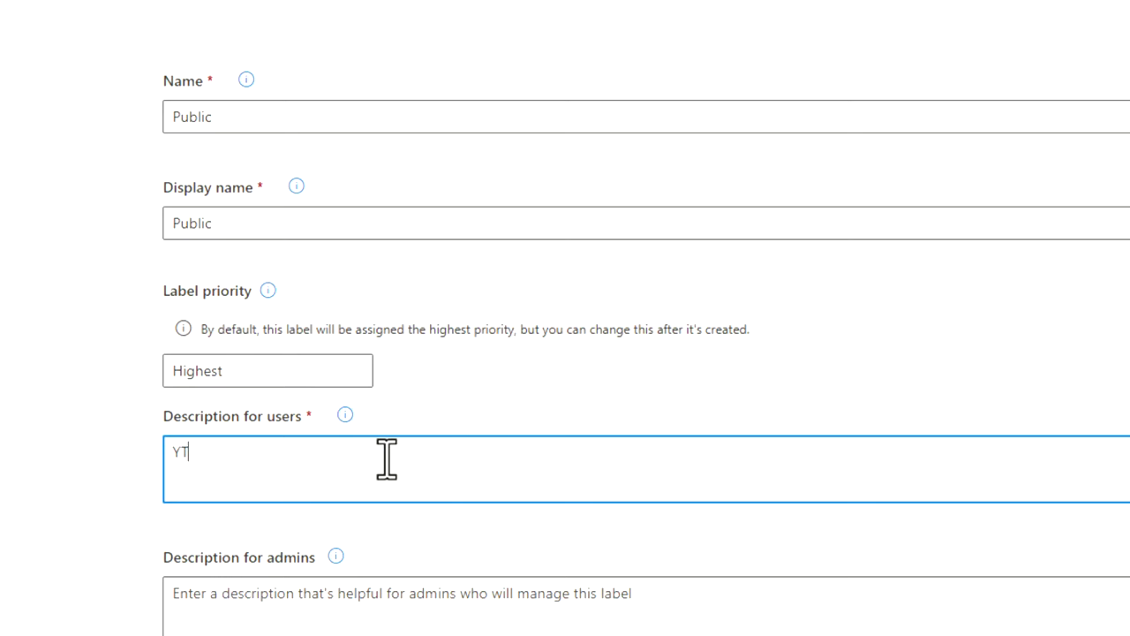
text(Est)
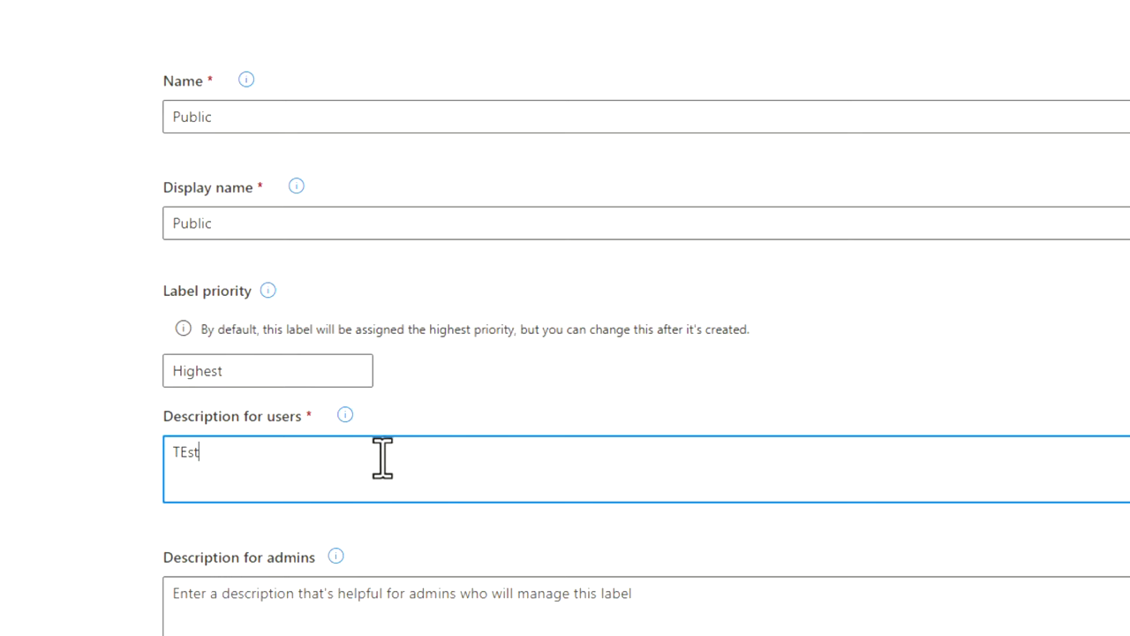
scroll(383, 457, down, 1)
scroll(468, 522, down, 1)
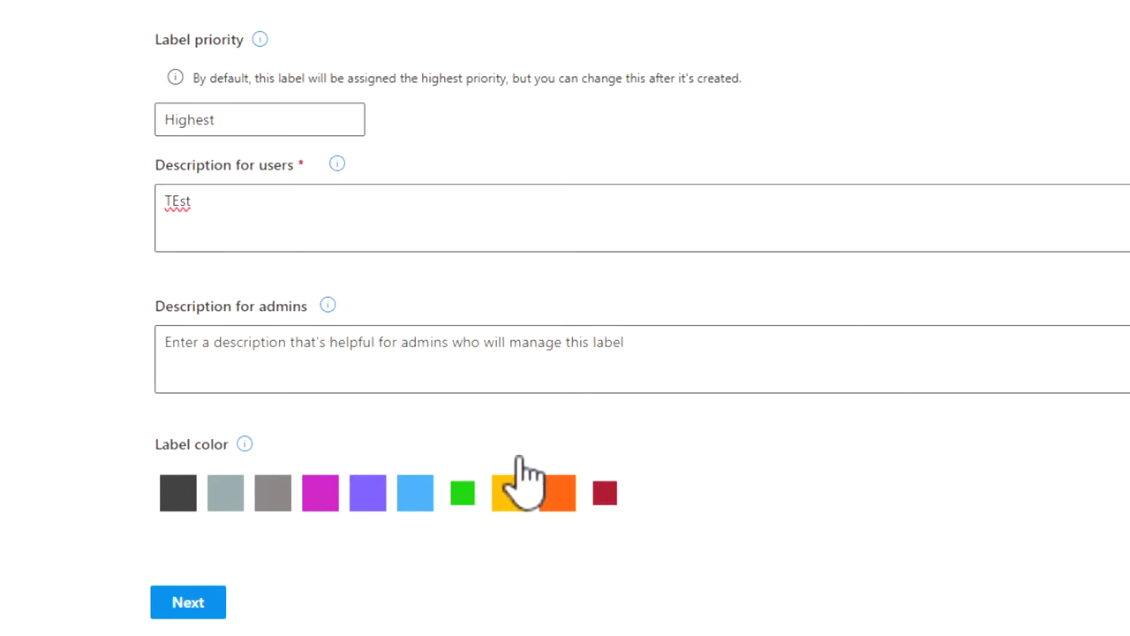
double_click(175, 201)
text(Test)
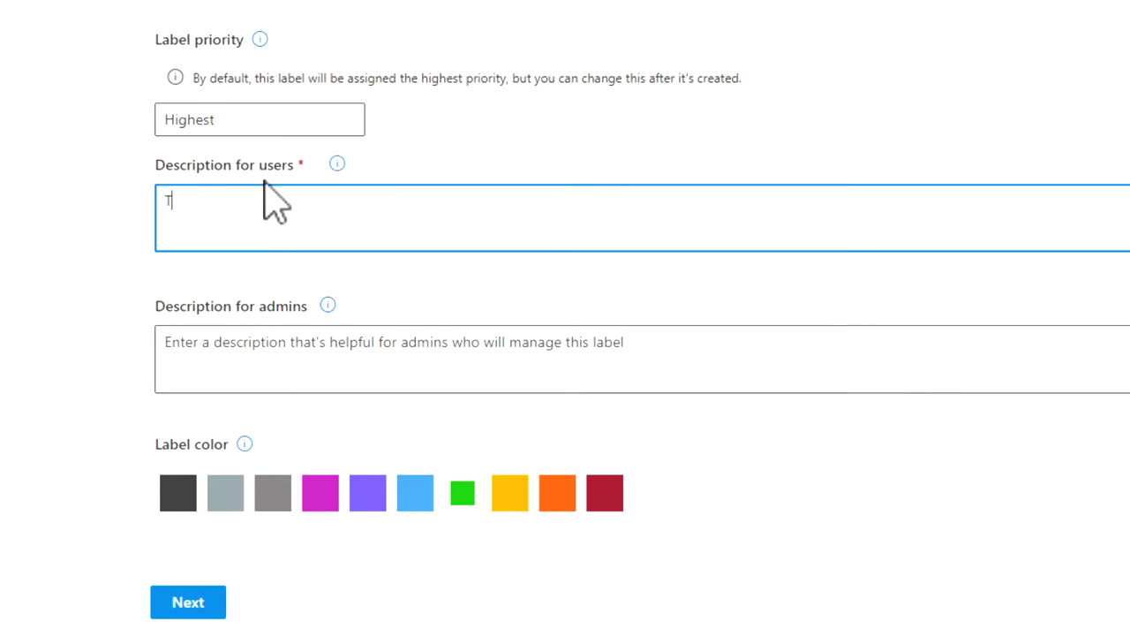
Review the new label's scope, item protection, auto-labeling, and groups and sites settings, keeping the defaults.
click(188, 602)
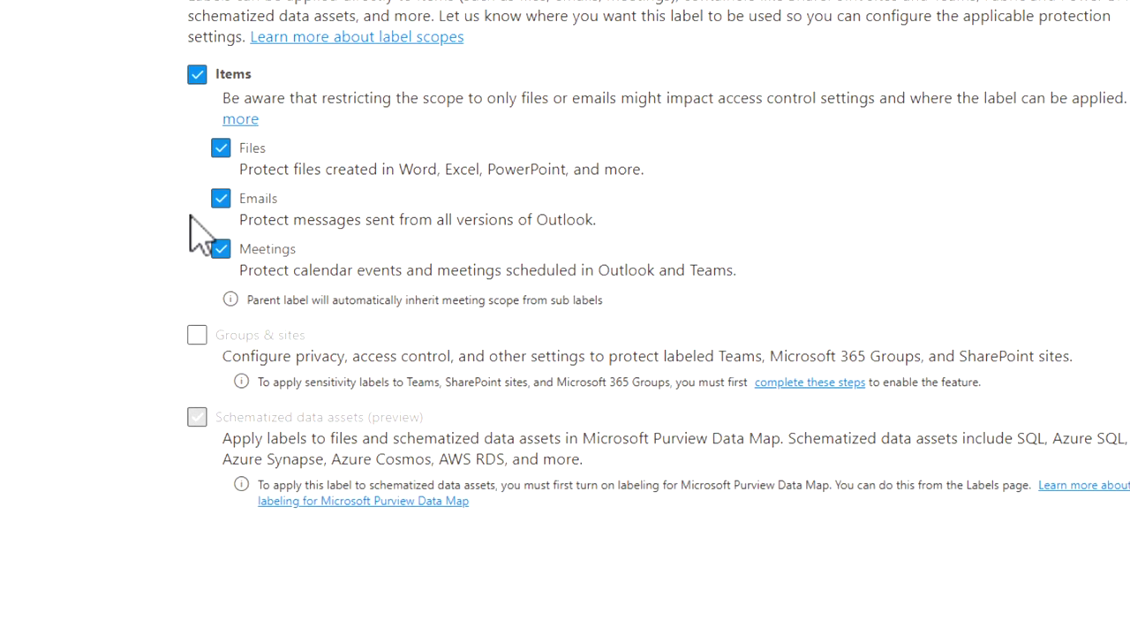
click(410, 616)
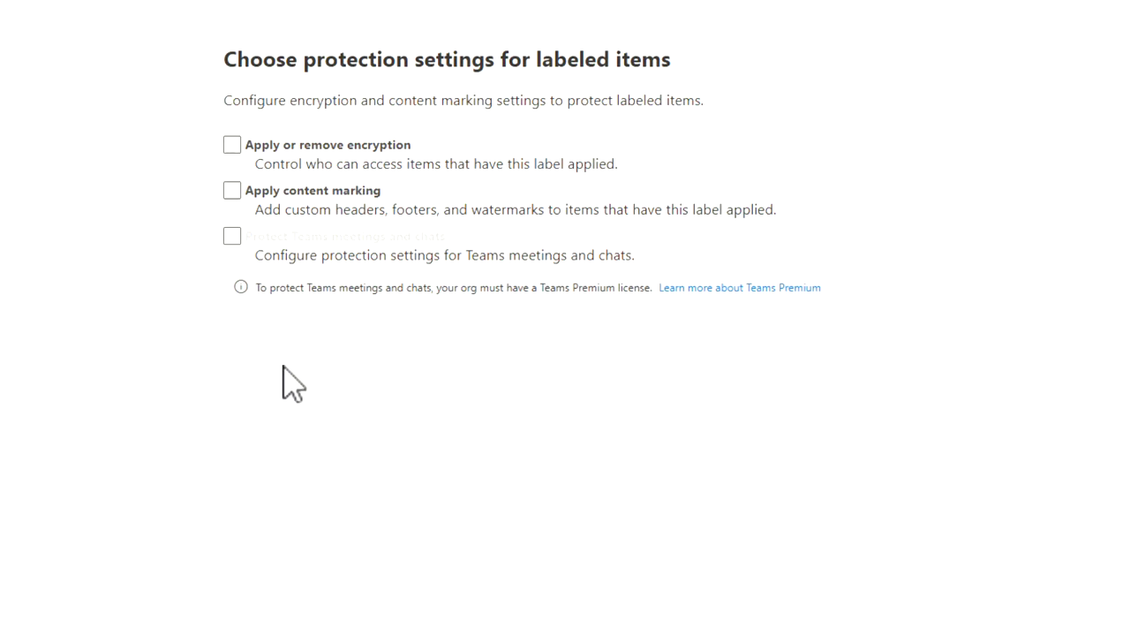
click(411, 616)
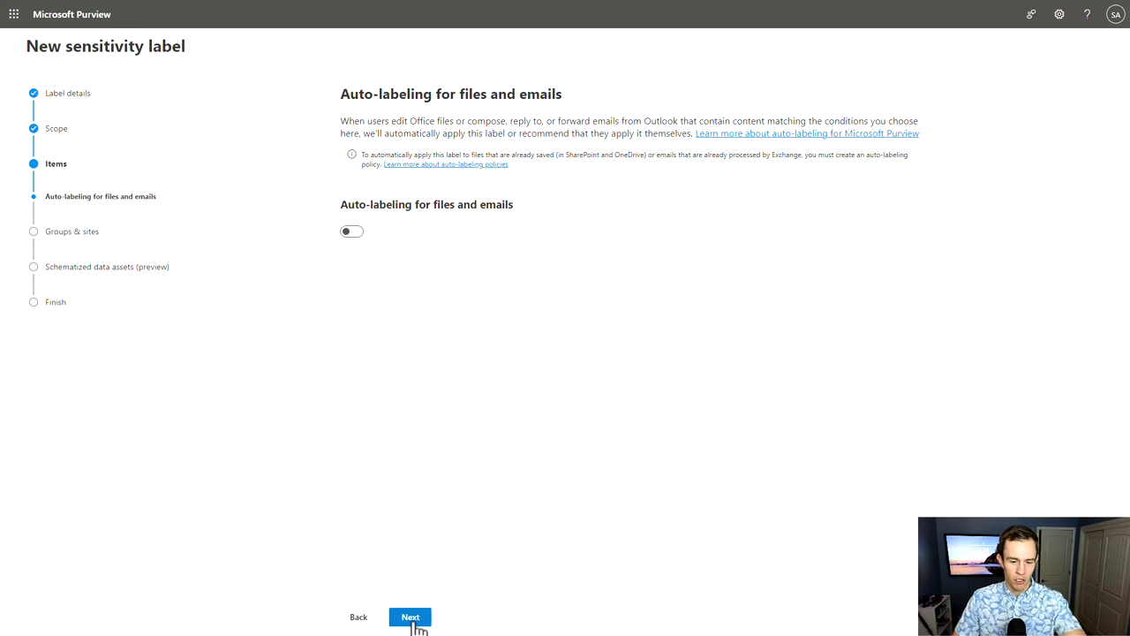
click(414, 620)
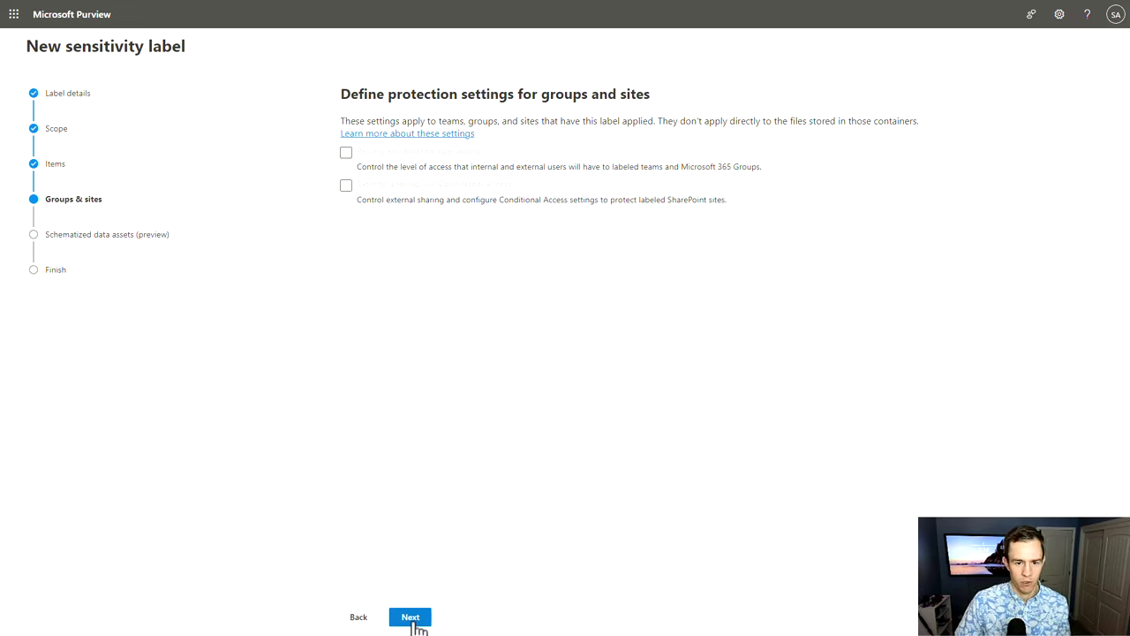
click(416, 622)
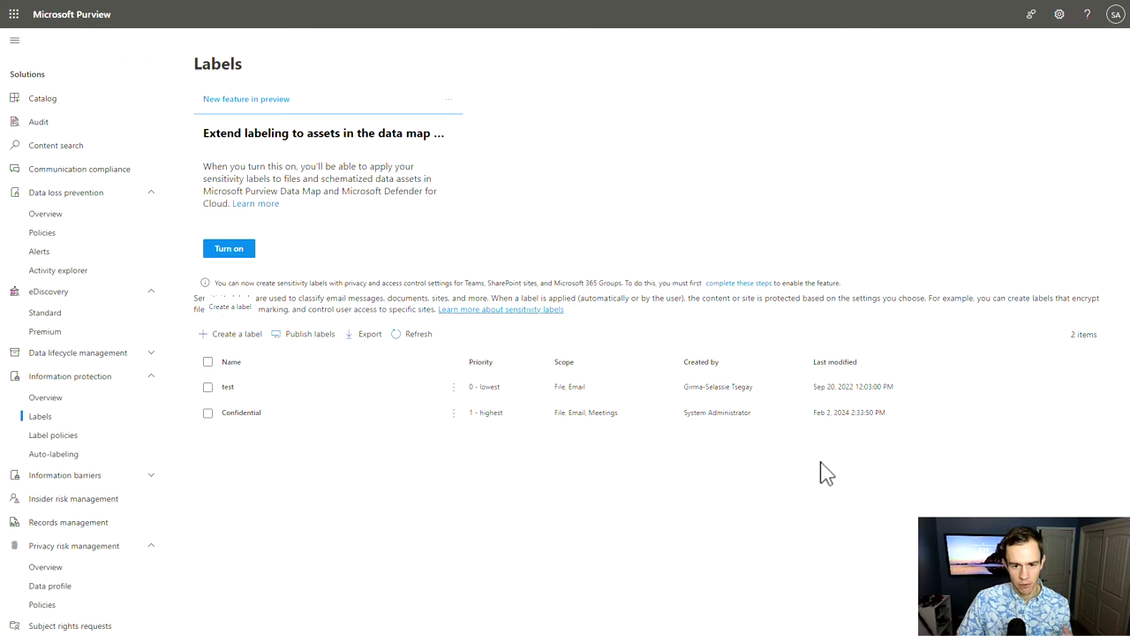
Open the Copilot Policy label policy for editing and review its published labels, admin units, and users and groups.
click(75, 436)
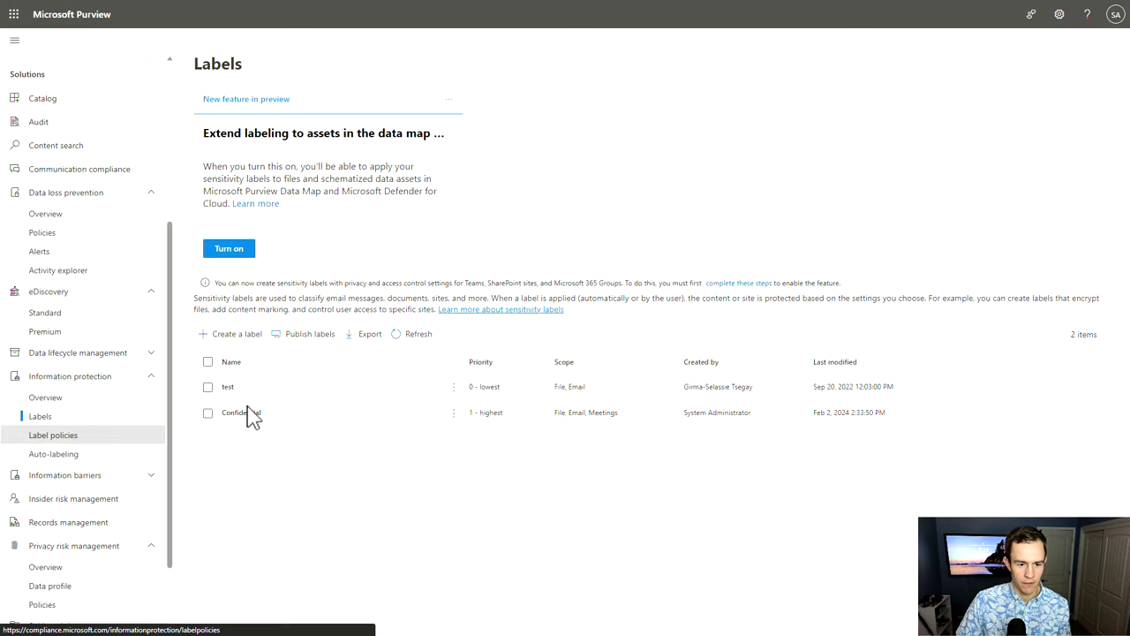
click(245, 256)
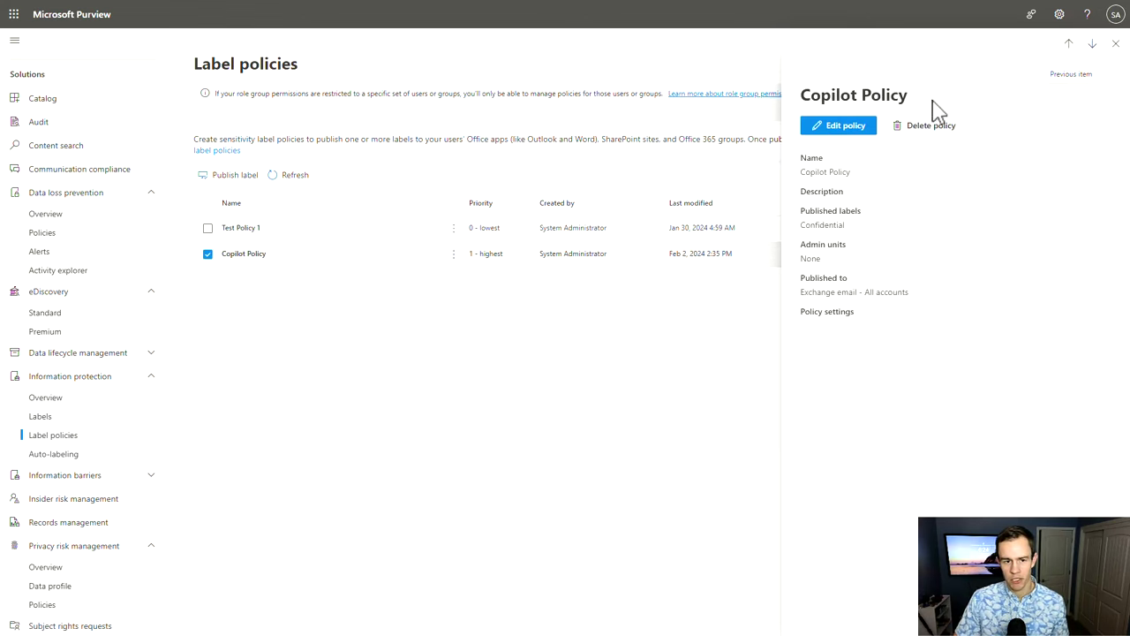
click(850, 133)
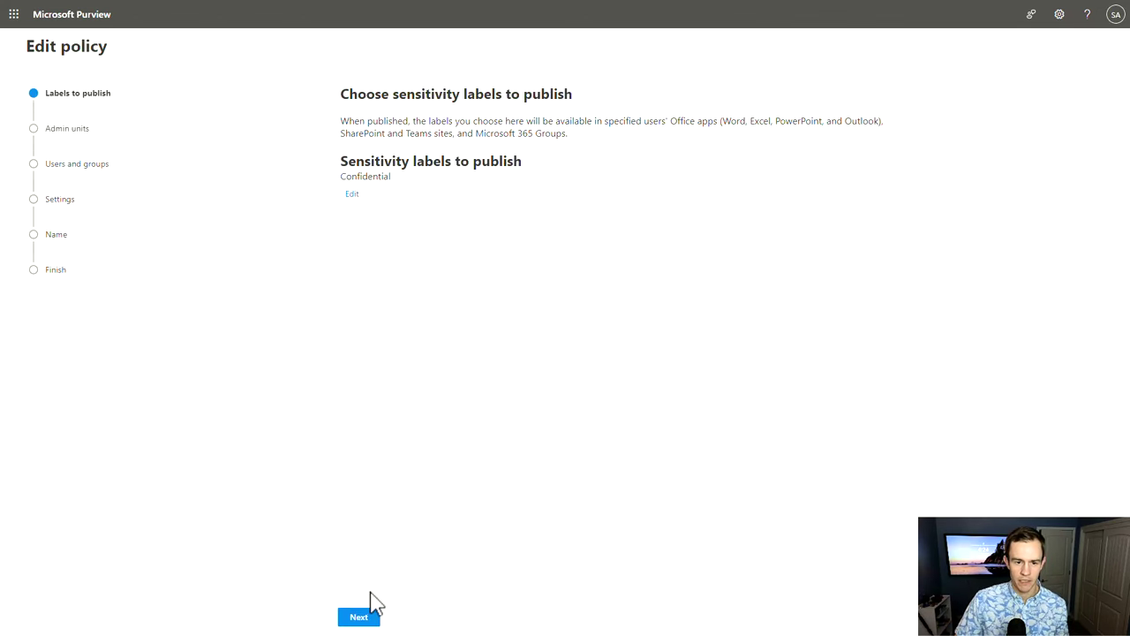
click(368, 617)
click(369, 618)
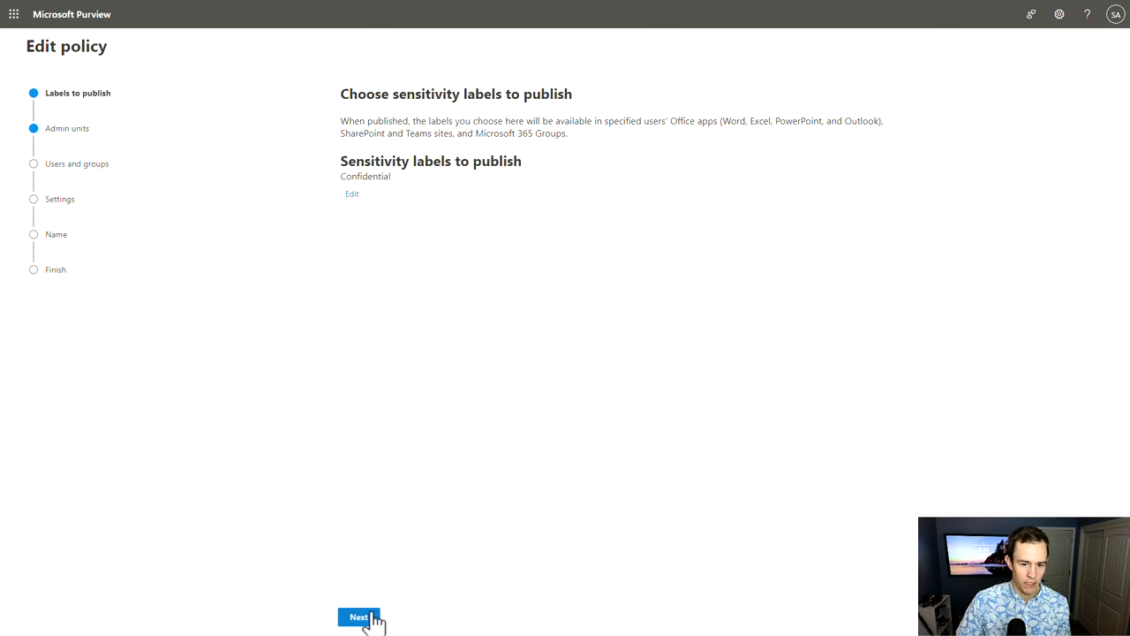
click(369, 618)
click(411, 617)
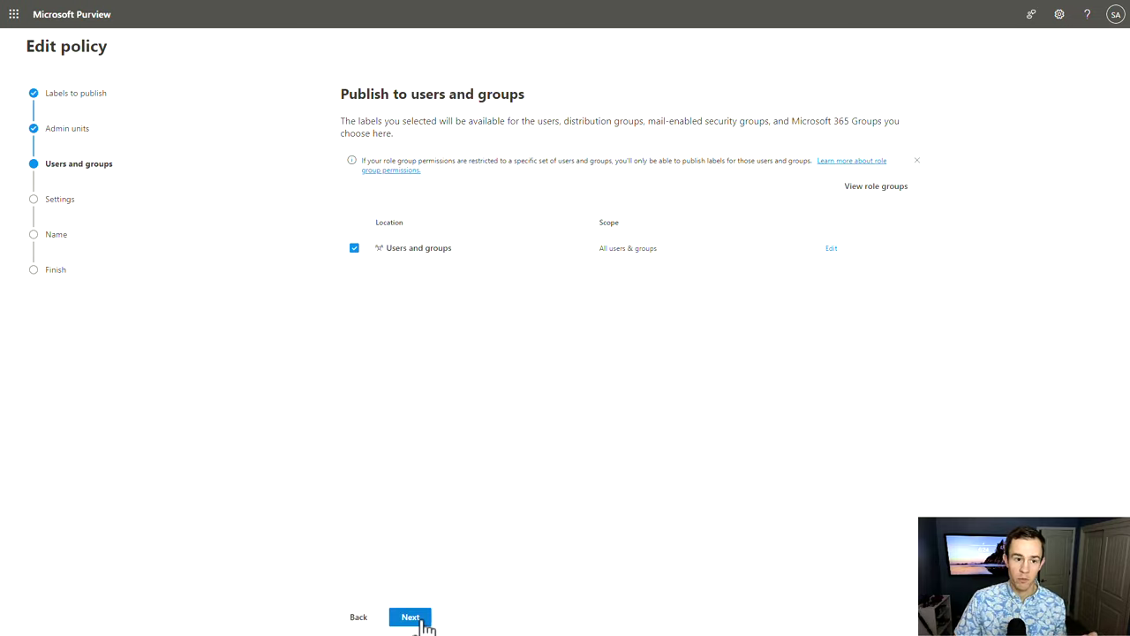
click(423, 621)
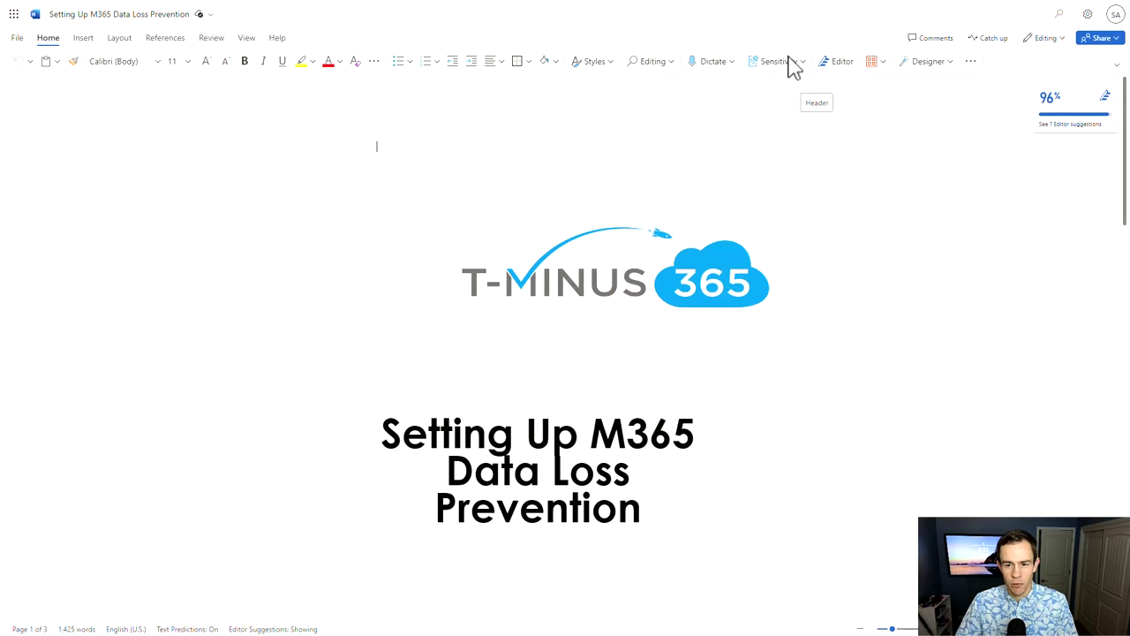
Switch to Word and view the sensitivity label options for the Setting Up M365 Data Loss Prevention document.
click(786, 65)
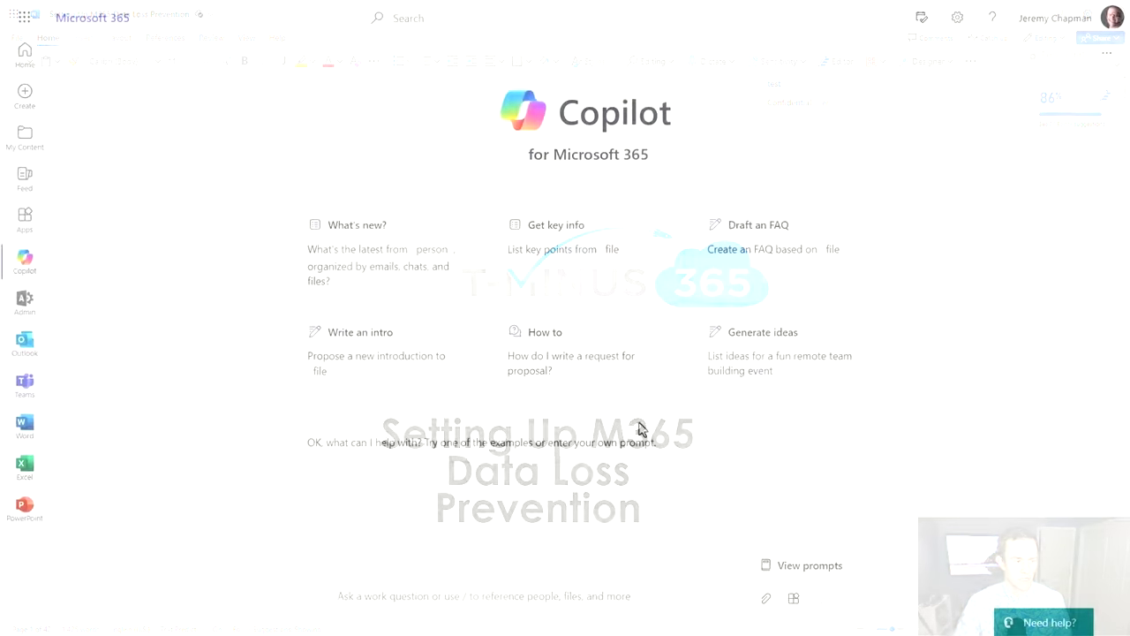
In Microsoft 365 Copilot, list the key points from "Contoso Purchase agreement for Mark 8 quadcopters" and show the answer's references.
click(634, 285)
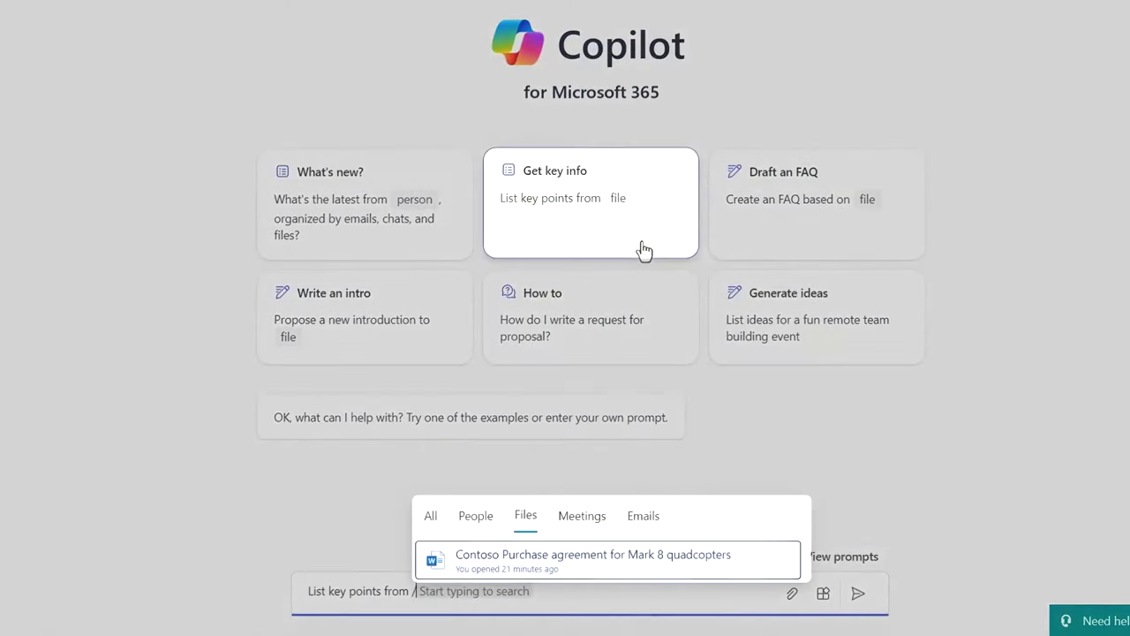
click(555, 565)
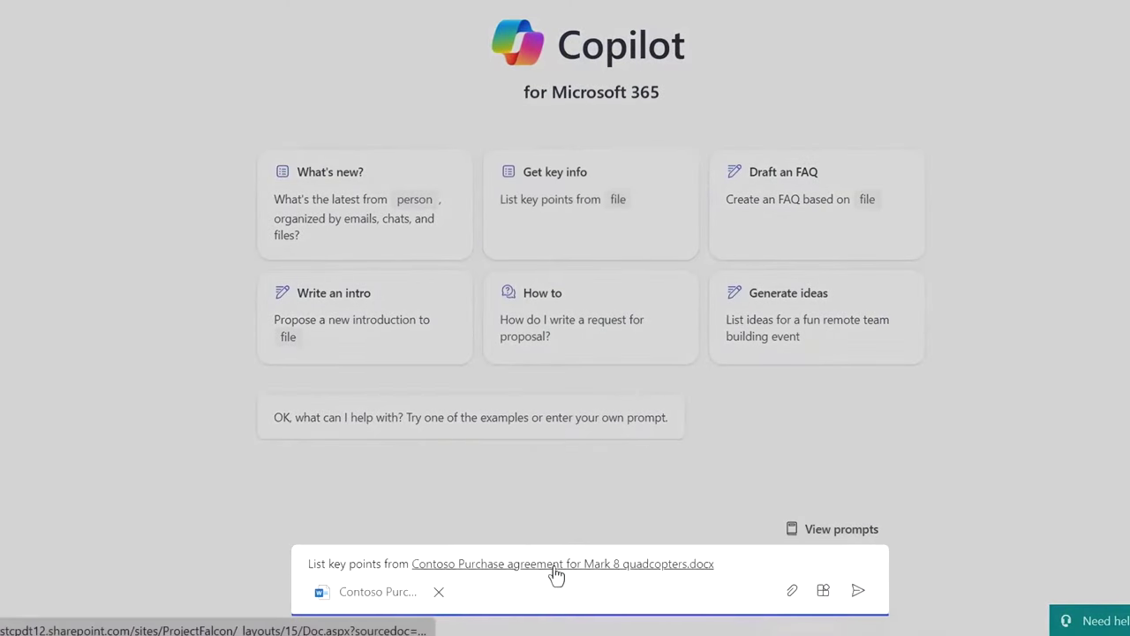
click(858, 589)
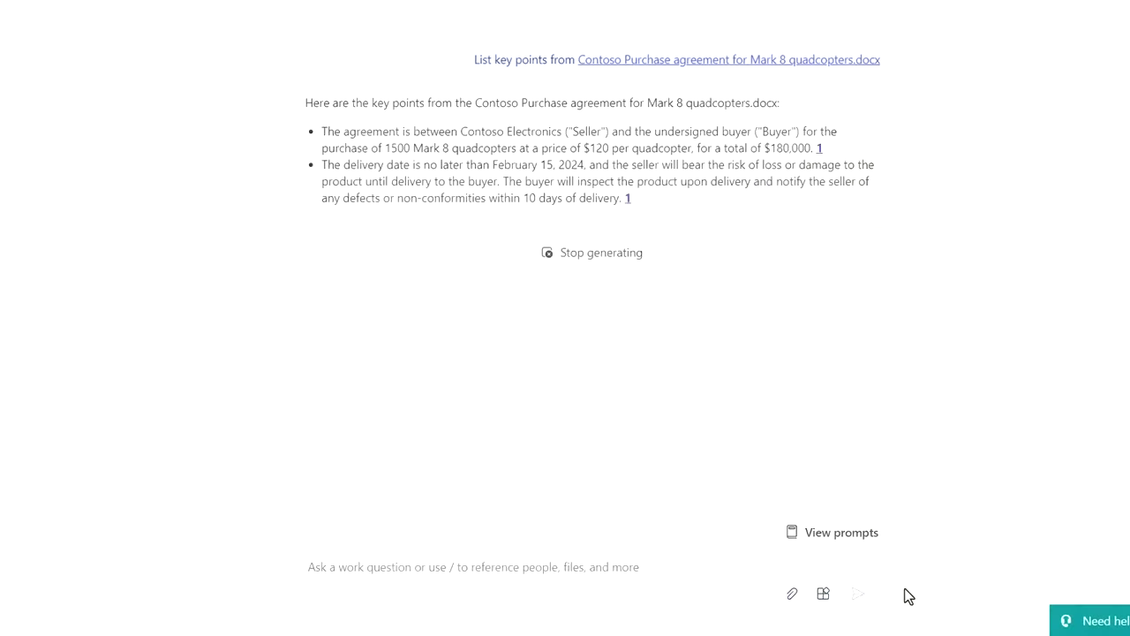
click(378, 482)
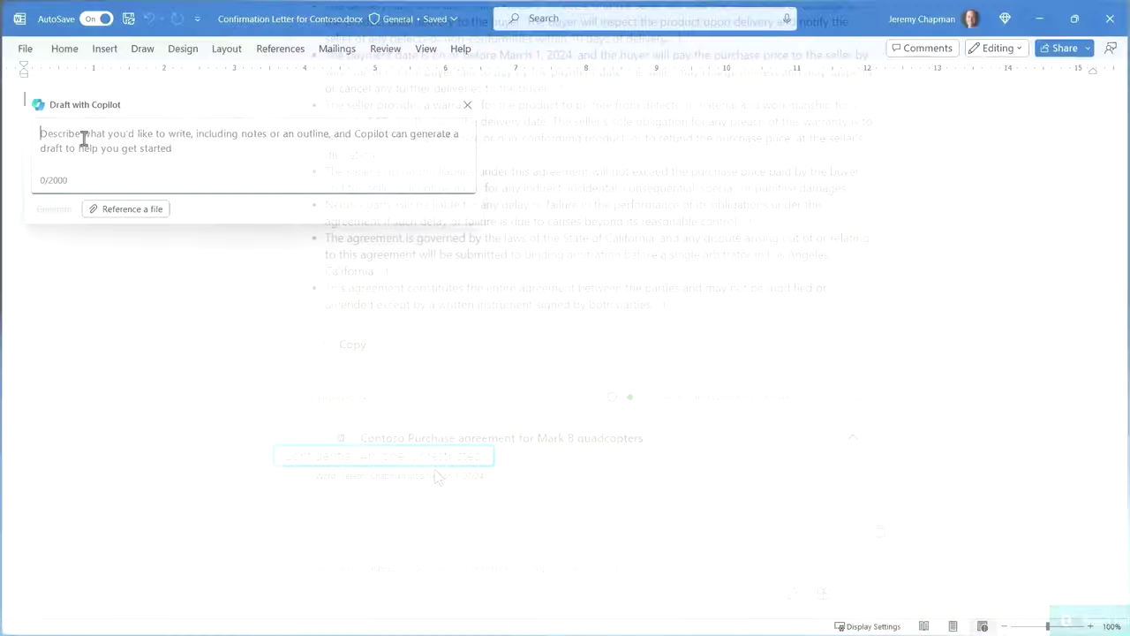
In Word, generate a Copilot draft with "Draft a confirmation using the terms from", referencing "Contoso Purchase agreement for Mark 8 quadcopters.docx".
text(Draft )
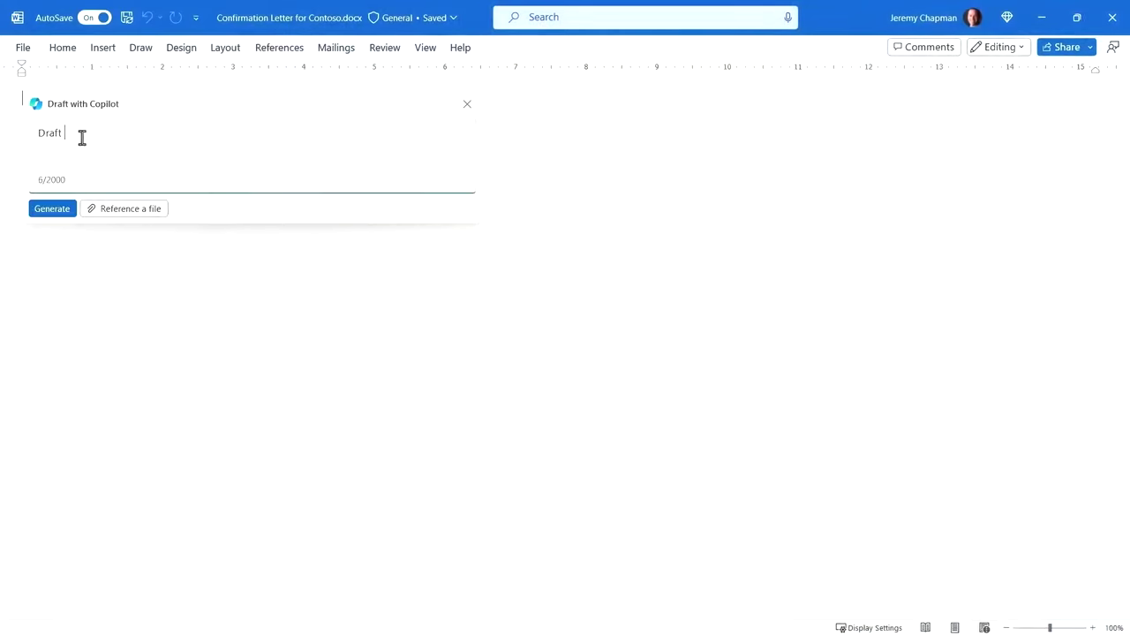
text(a confirmation )
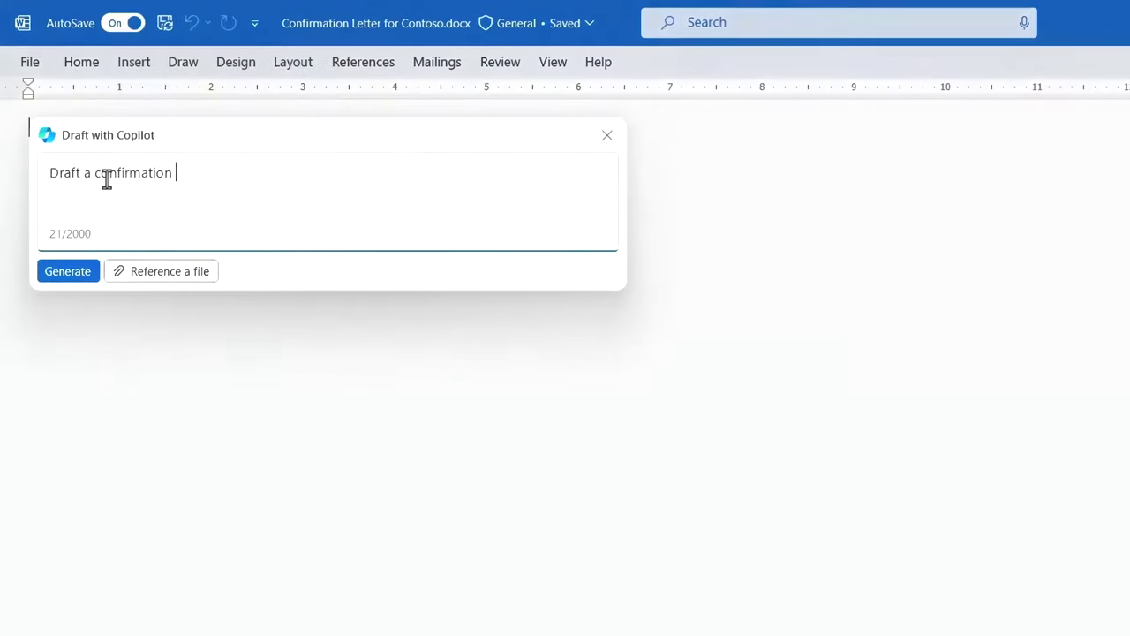
text(using the )
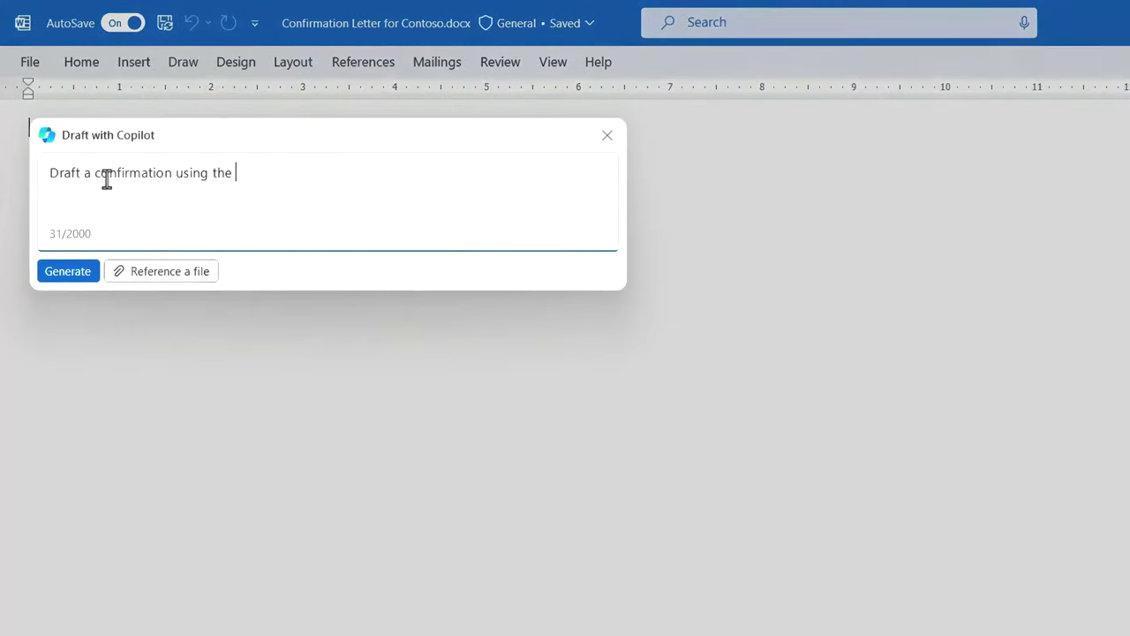
text(terms from)
click(167, 275)
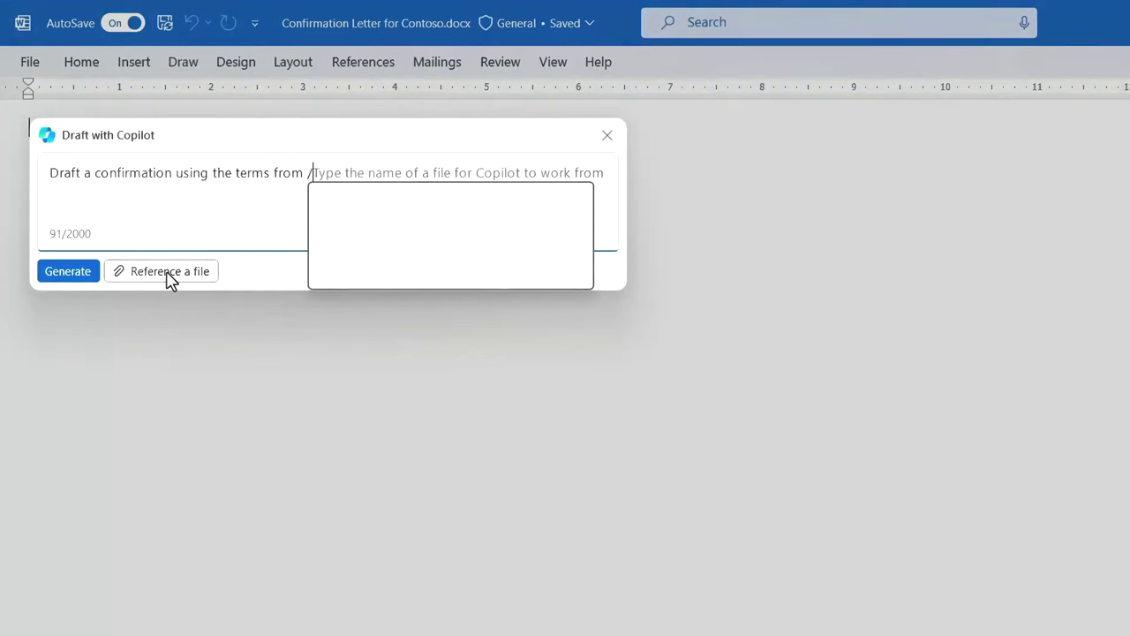
click(448, 278)
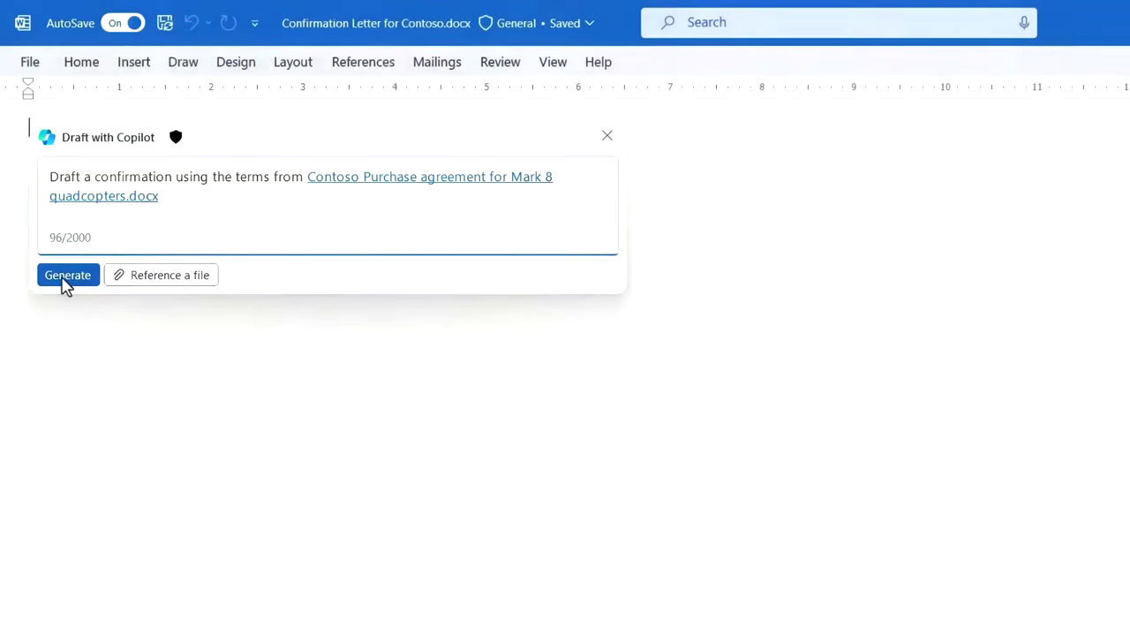
click(65, 276)
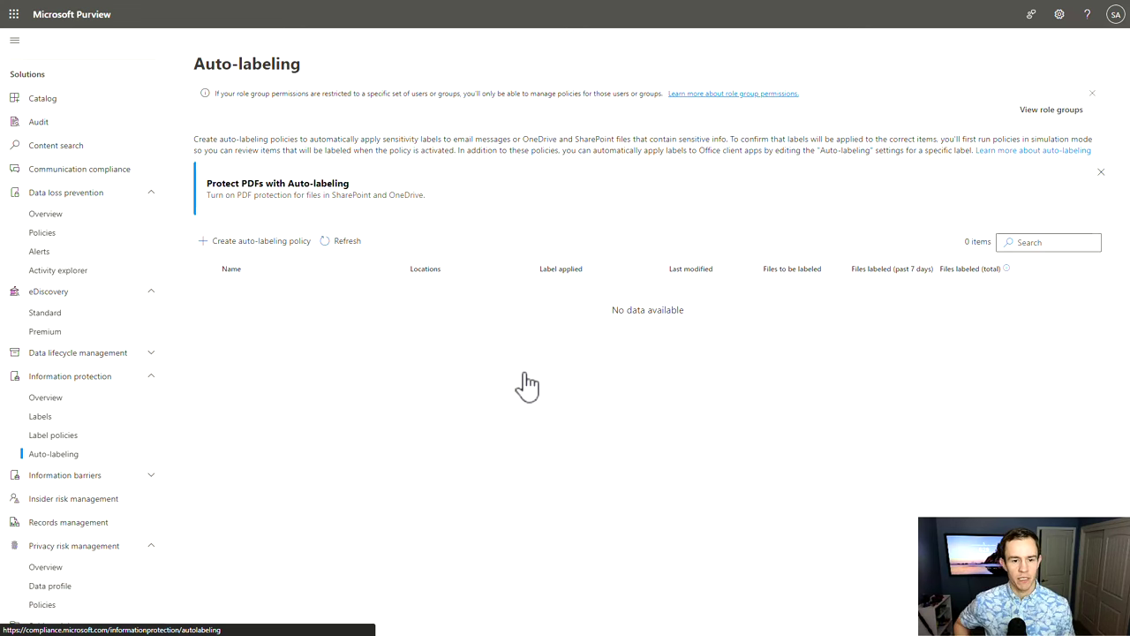
Start a new auto-labeling policy and review the information protected by the U.S. Financial Data template in the Financial category.
click(270, 245)
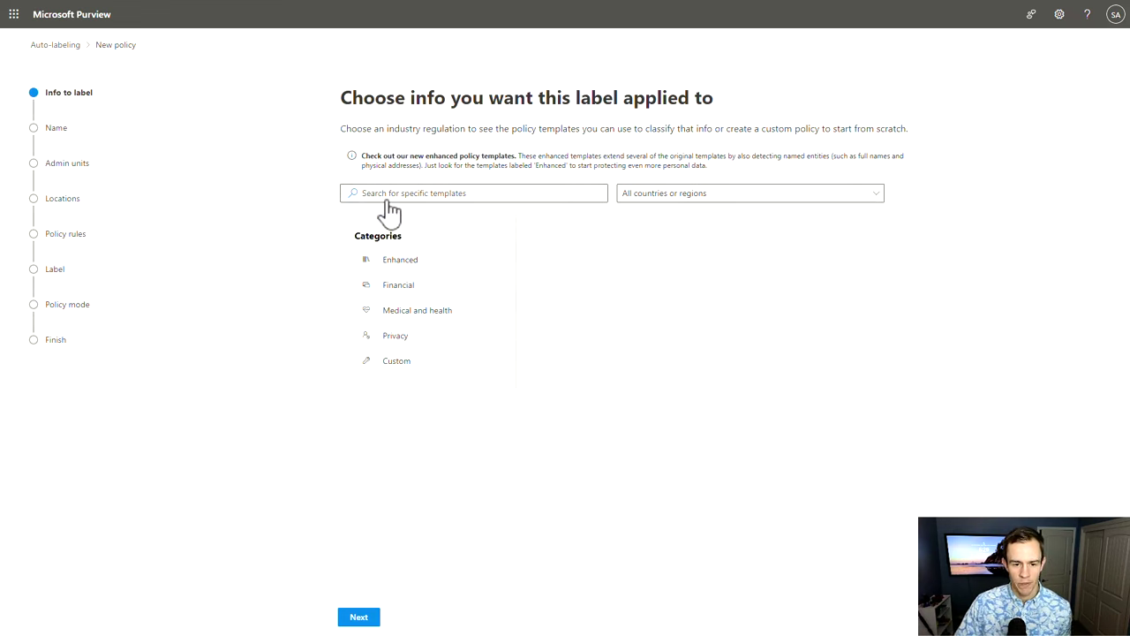
click(422, 296)
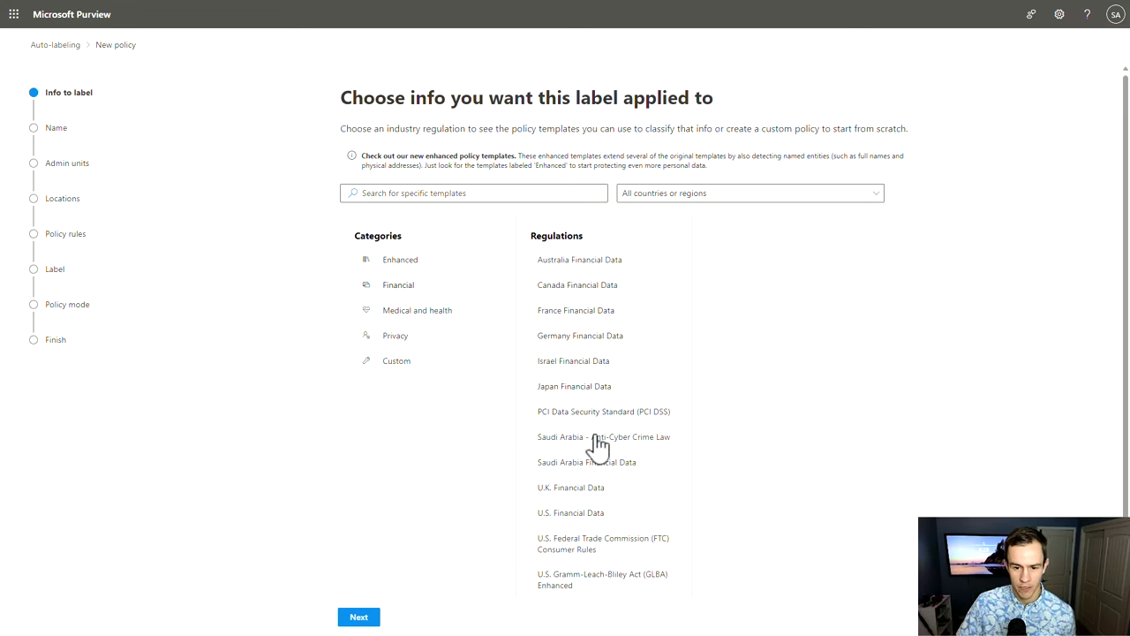
click(575, 514)
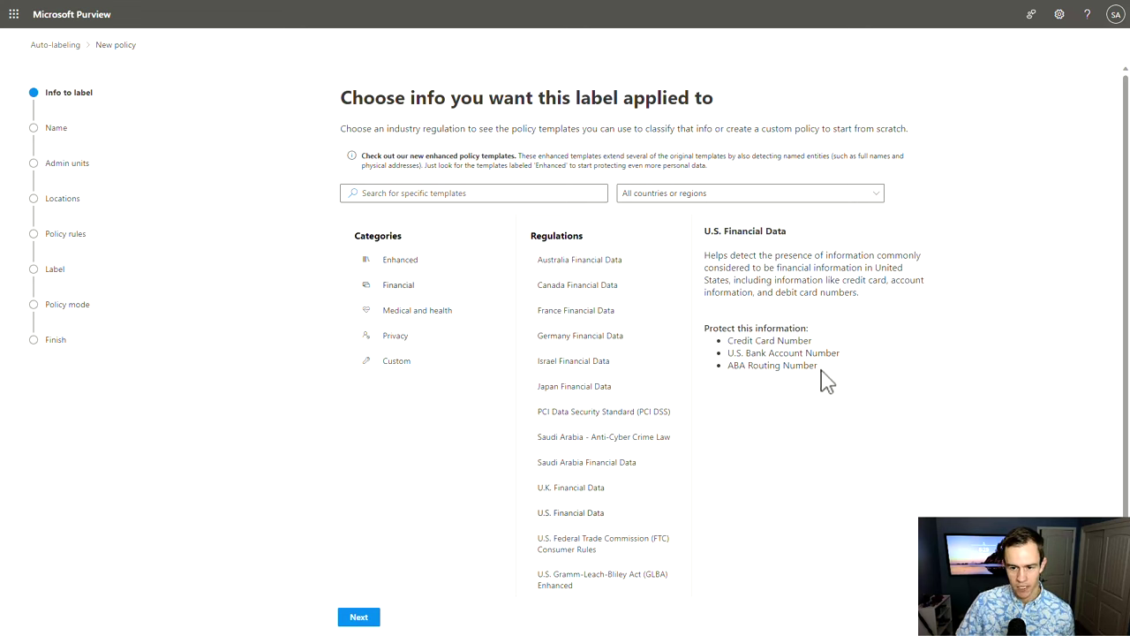
drag(821, 372, 725, 340)
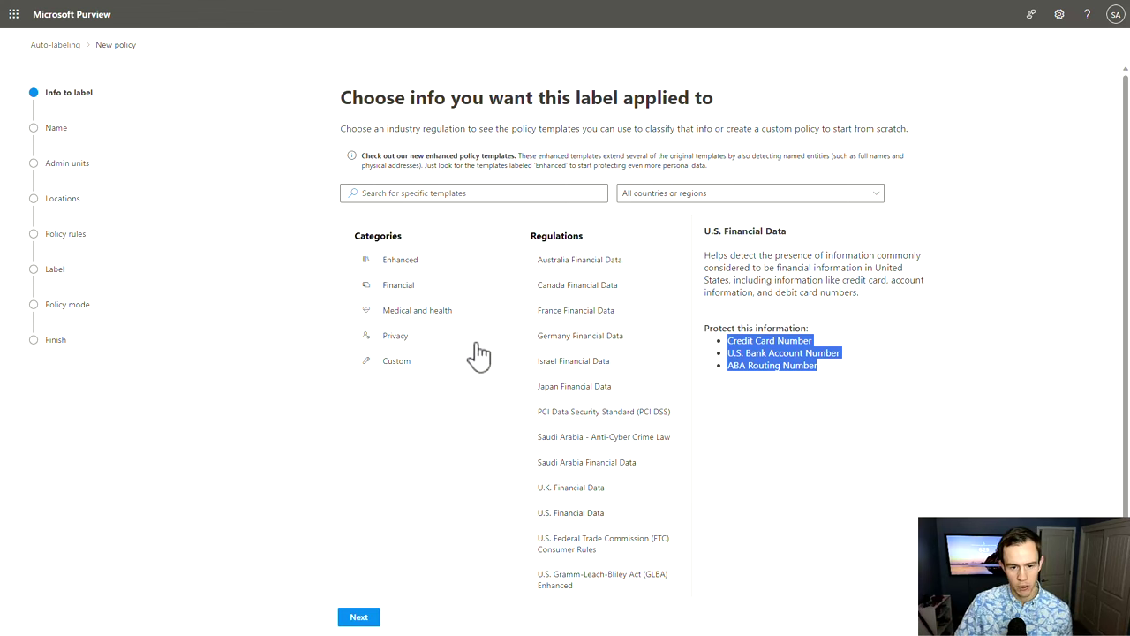
Base the auto-labeling policy on the Custom policy template, keeping the default name, all three locations and common rules.
click(424, 360)
click(548, 261)
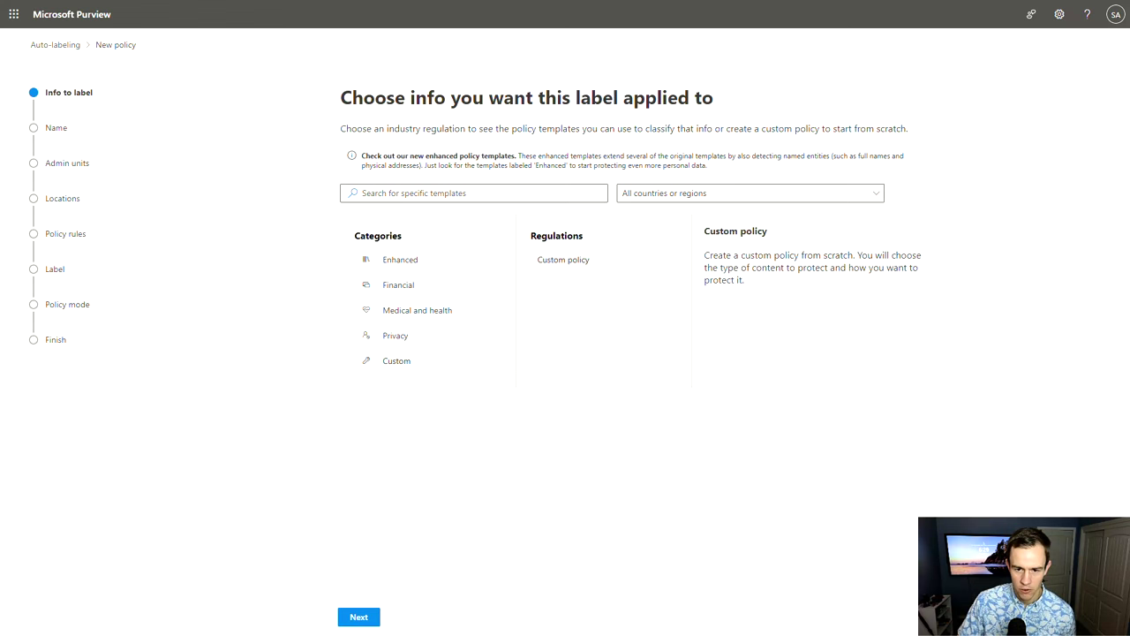
click(367, 621)
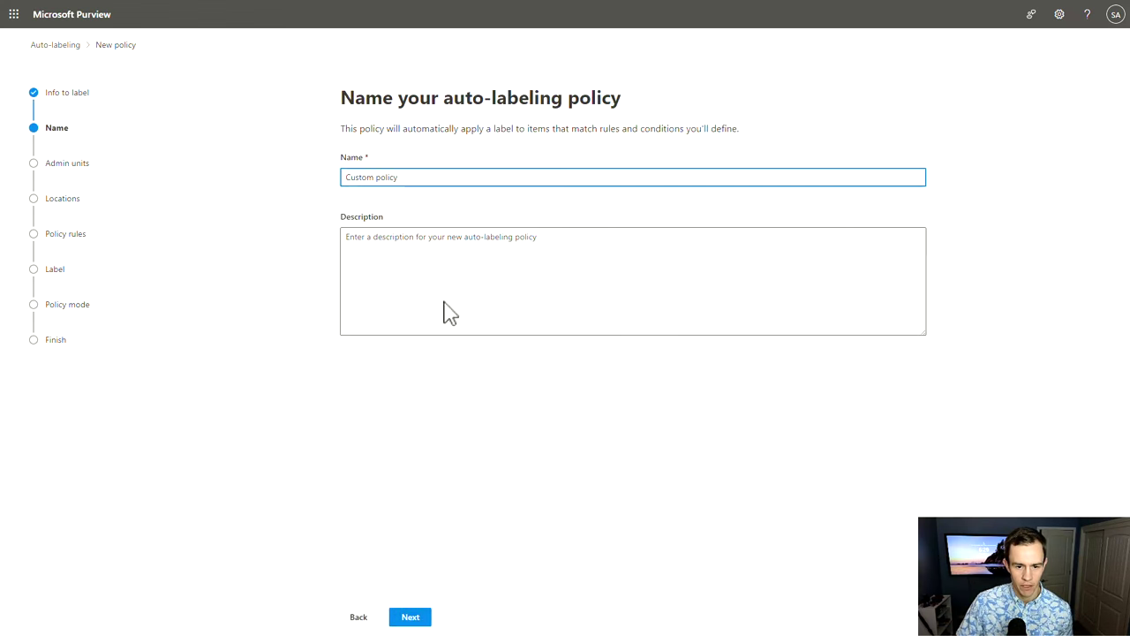
click(424, 618)
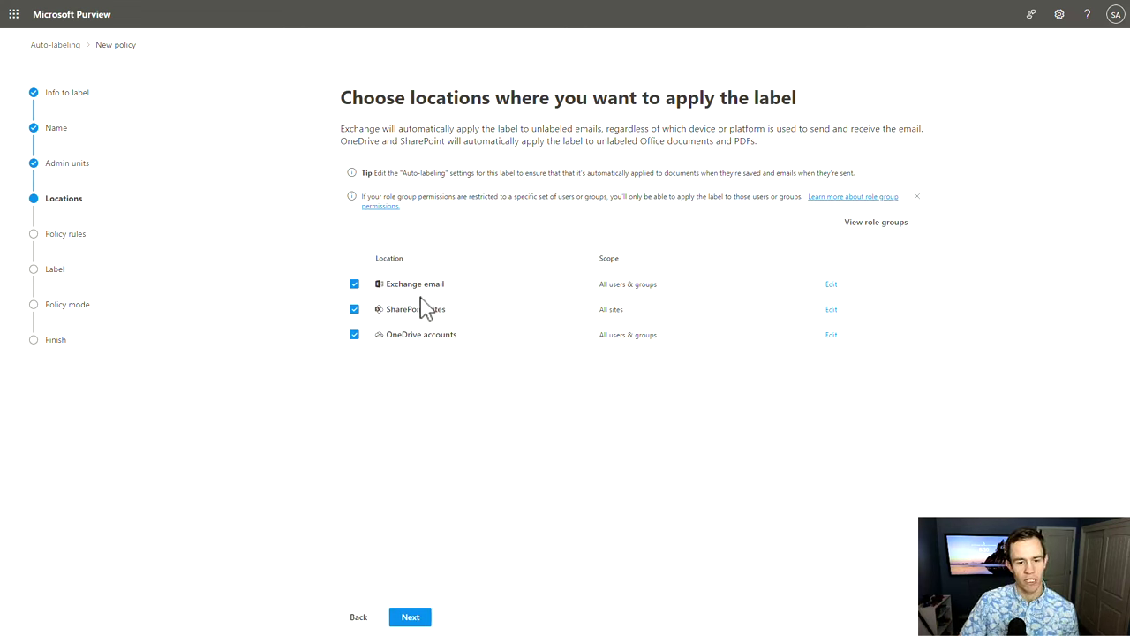
click(413, 621)
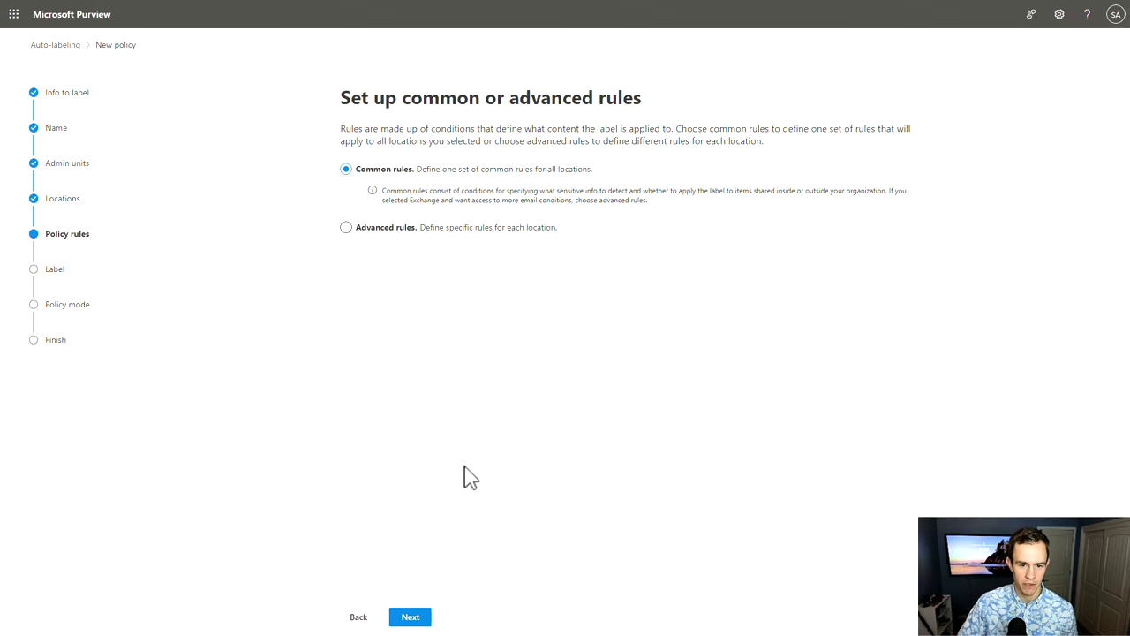
click(427, 626)
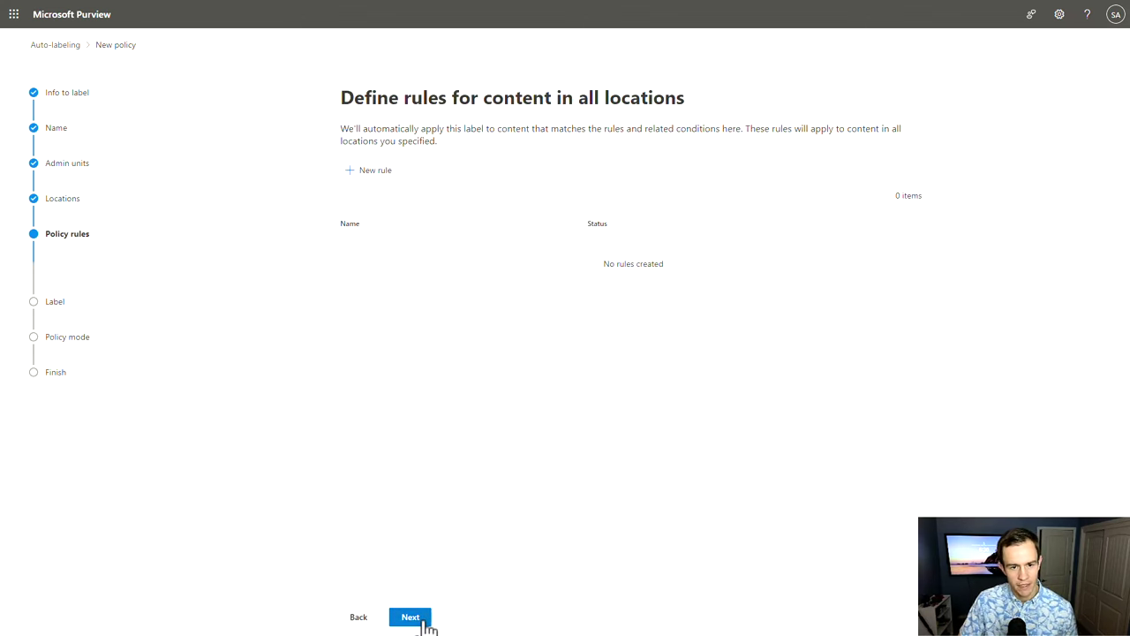
Begin a new common rule with a Content contains condition and open the choices for adding content to its Default group.
click(364, 173)
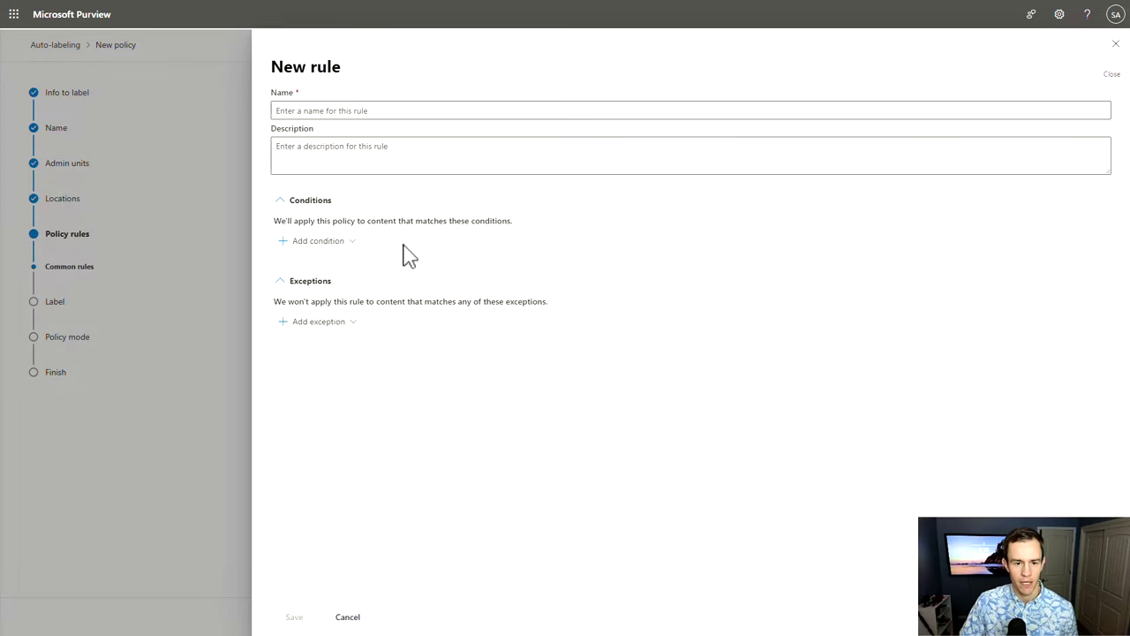
click(353, 242)
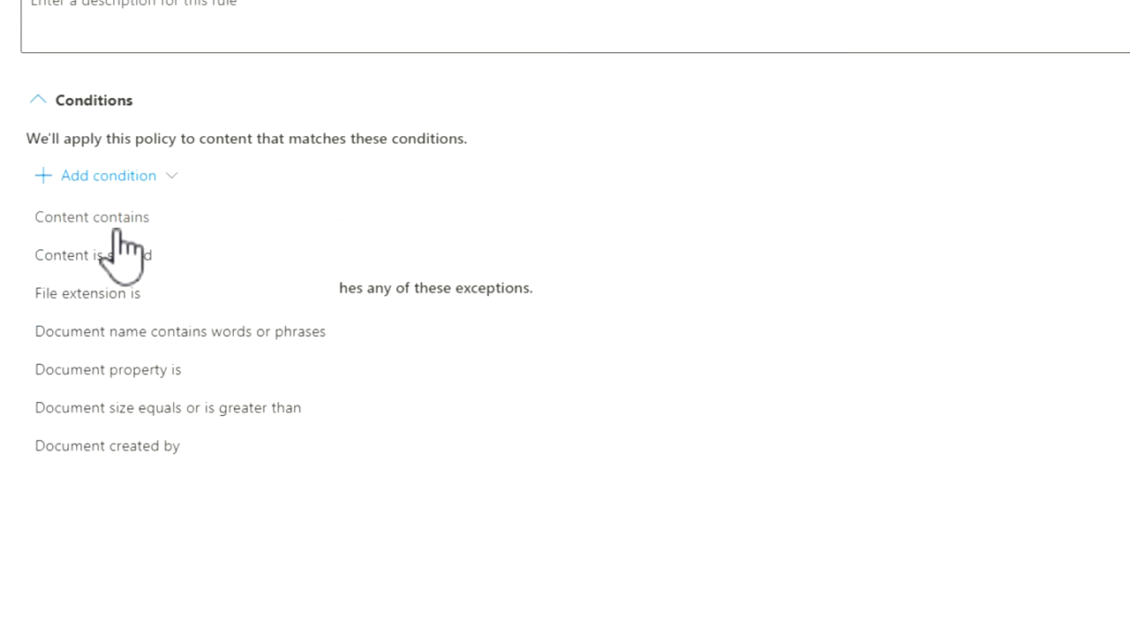
click(108, 220)
click(98, 320)
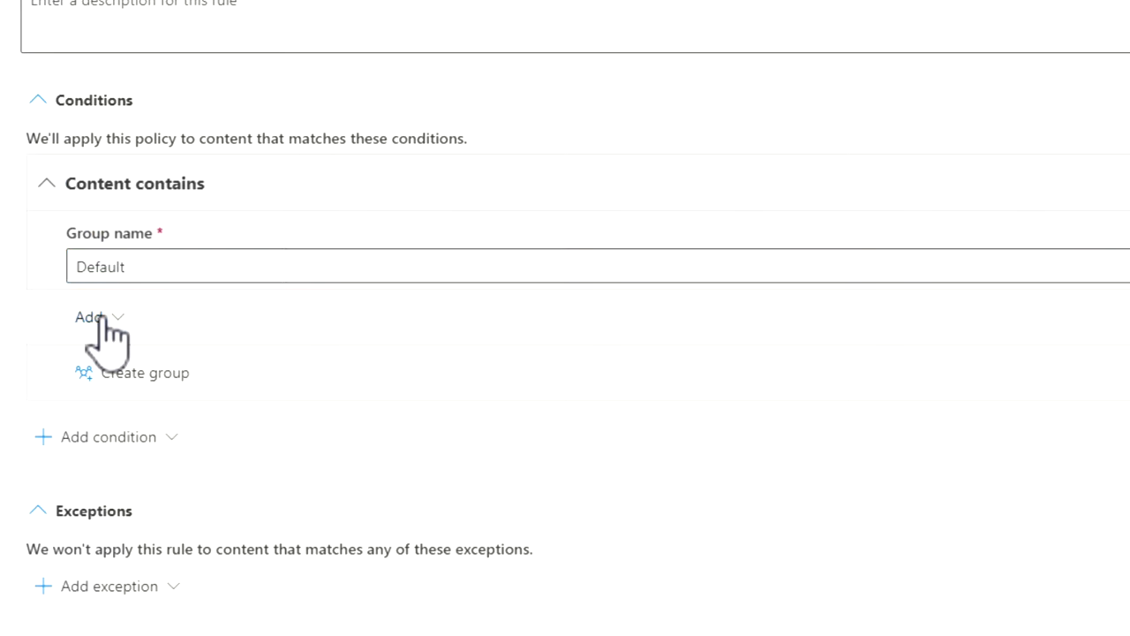
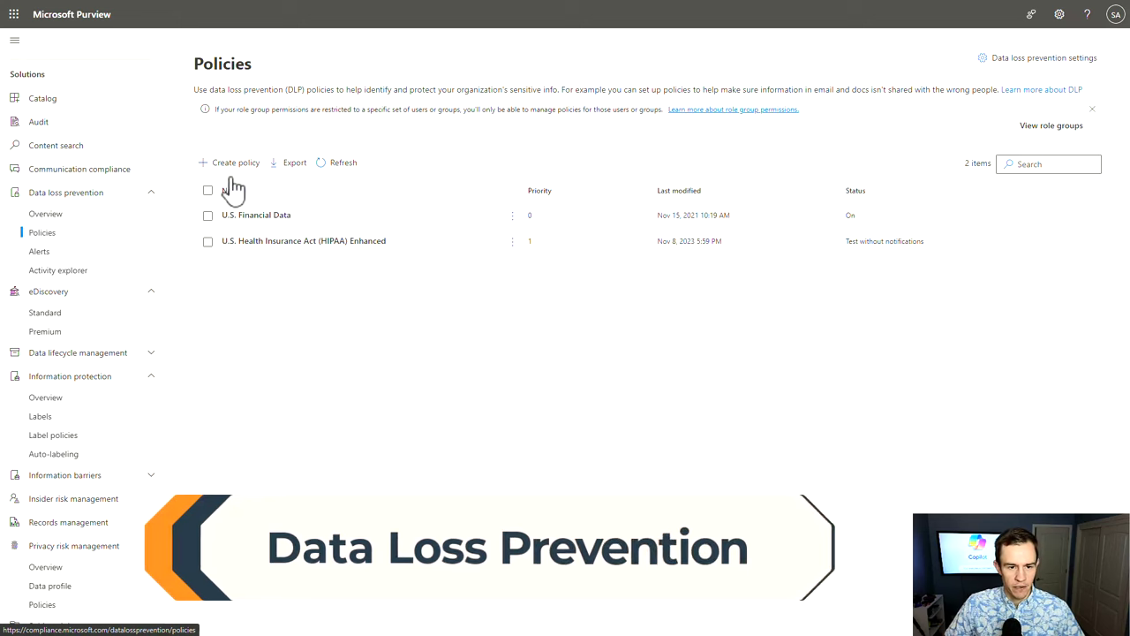
Start a new data loss prevention policy based on the Custom policy template.
click(232, 163)
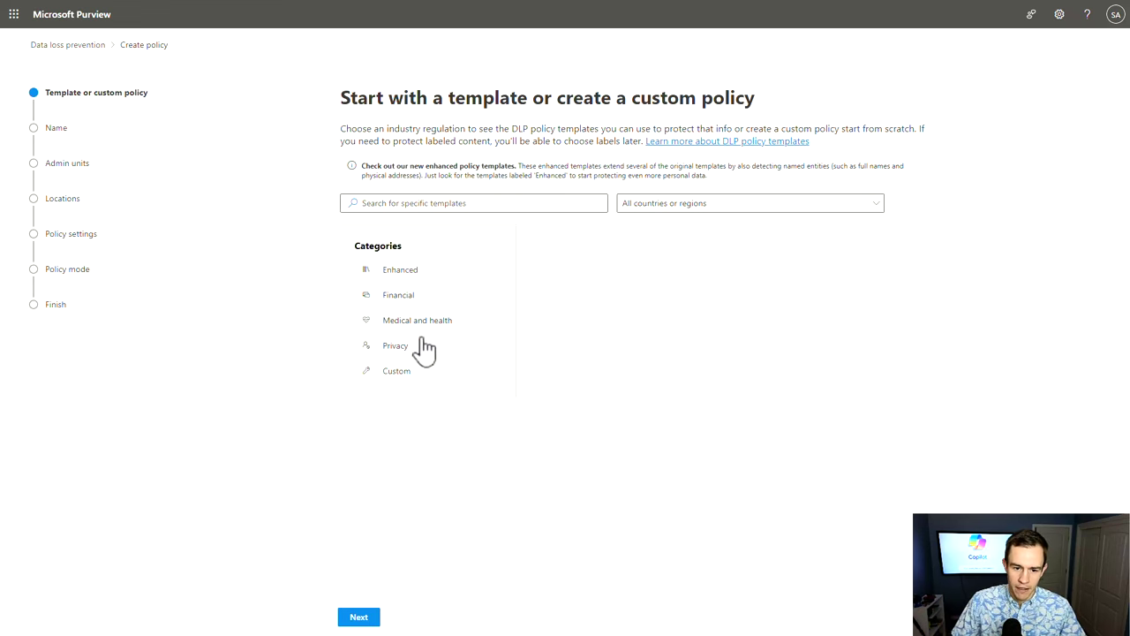
click(399, 372)
click(561, 270)
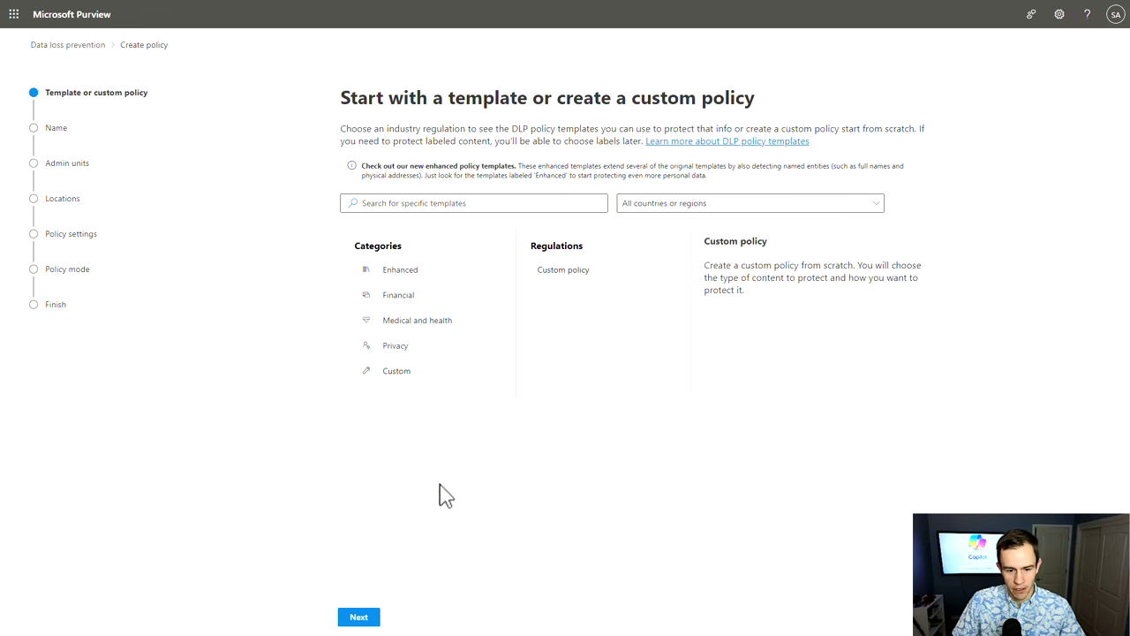
click(360, 618)
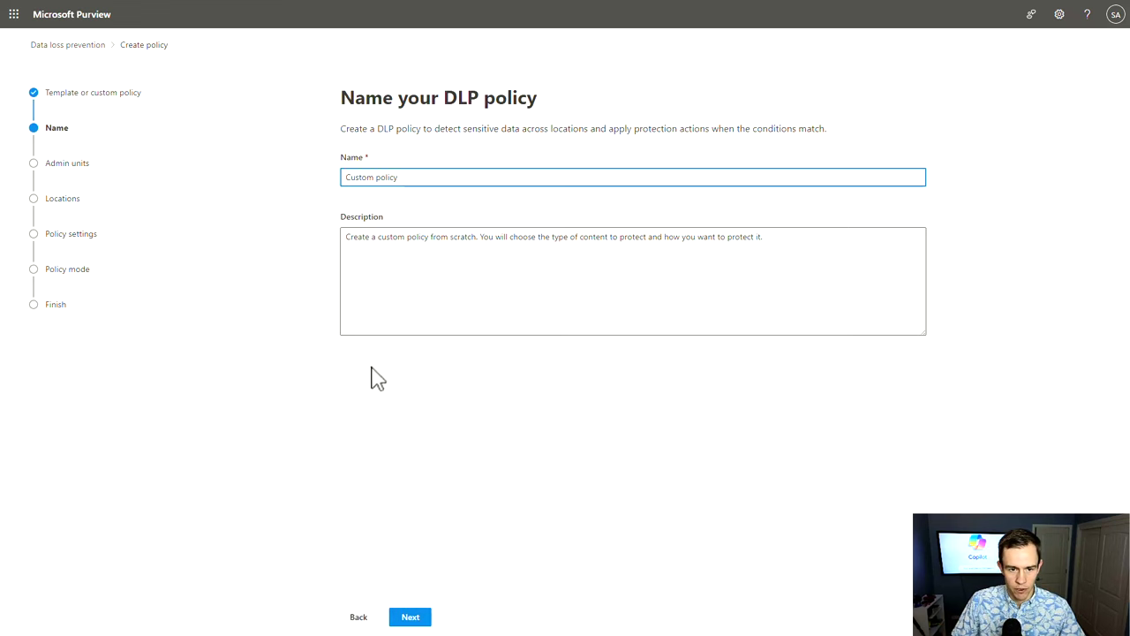
Keep the DLP policy's default name, full directory and preselected locations, and proceed to its advanced DLP rules.
click(422, 623)
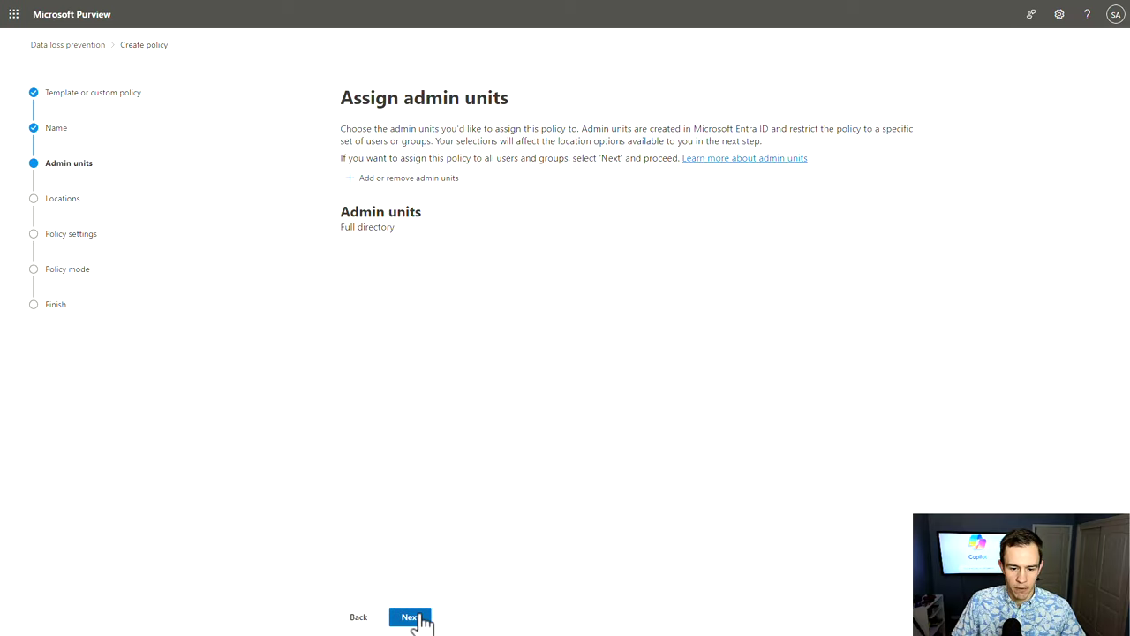
click(422, 623)
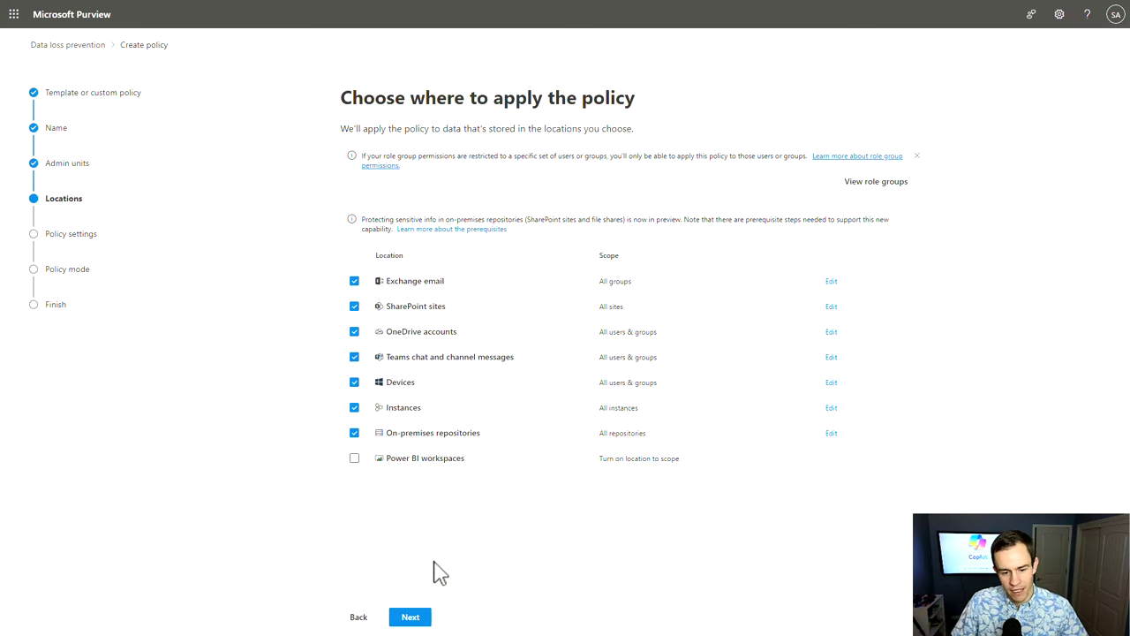
click(432, 621)
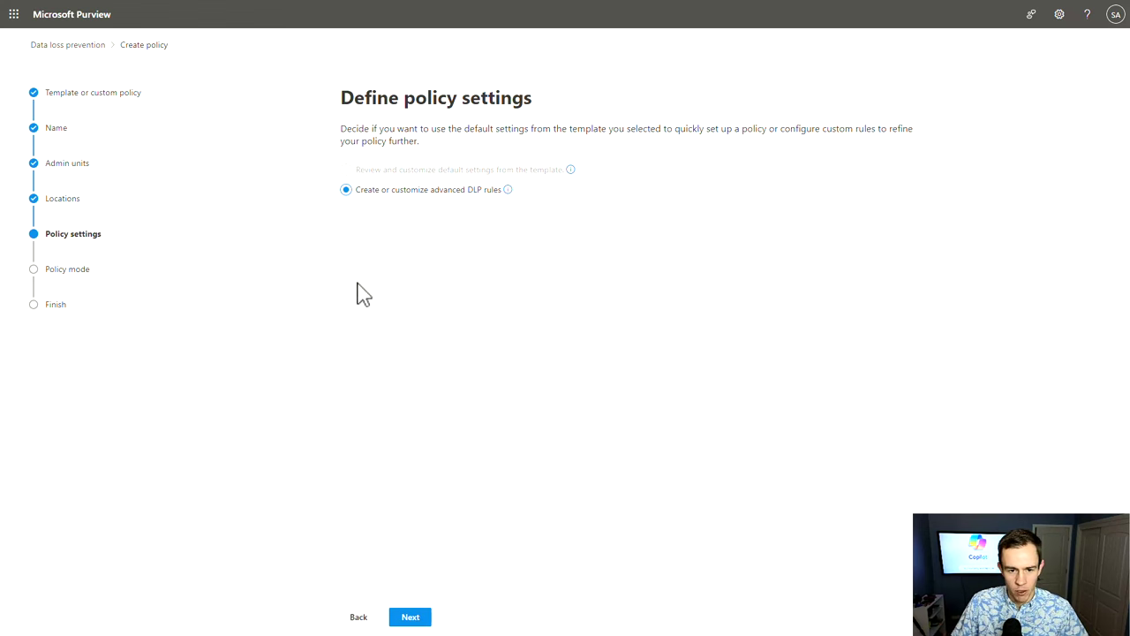
click(409, 617)
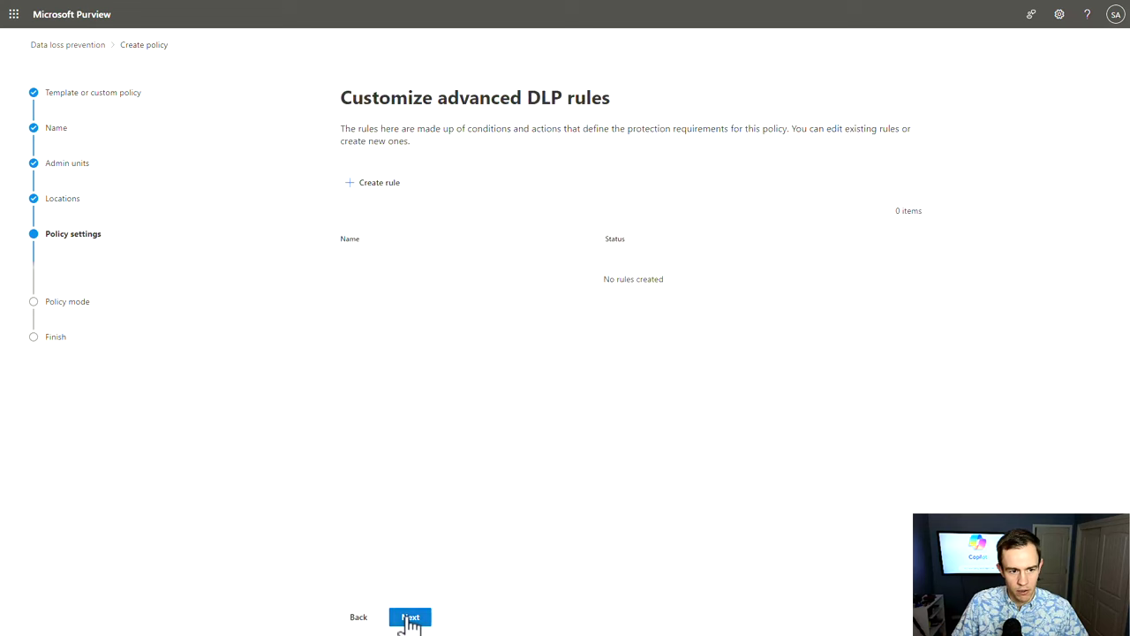
Begin a new DLP rule with a Content contains condition and check which content types its Default group can include.
click(376, 185)
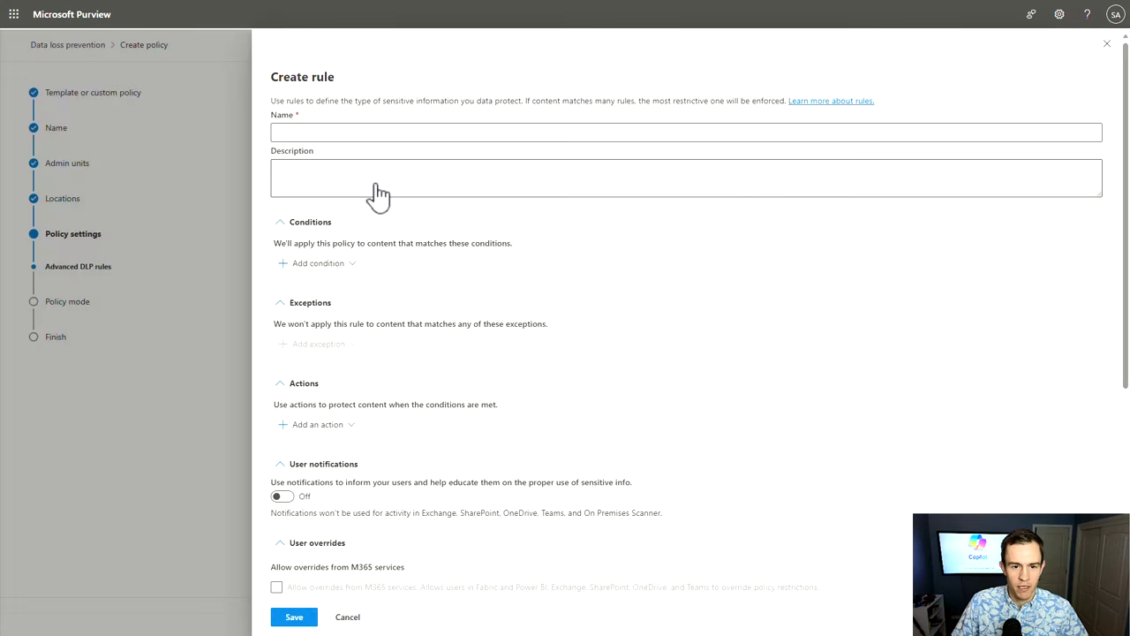
click(320, 265)
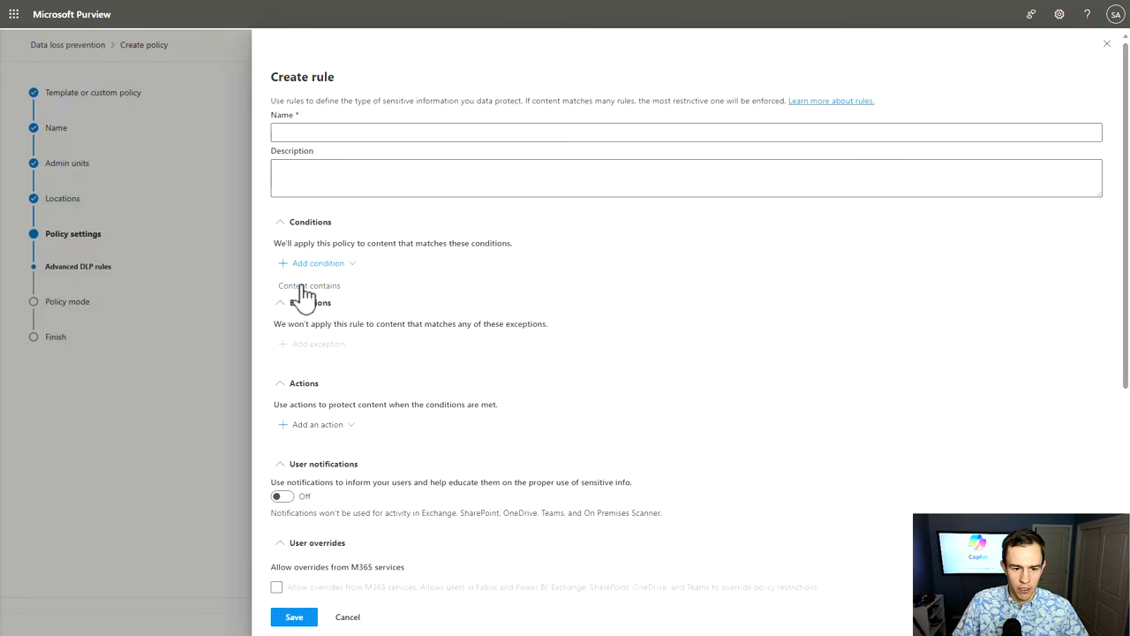
click(307, 286)
click(308, 341)
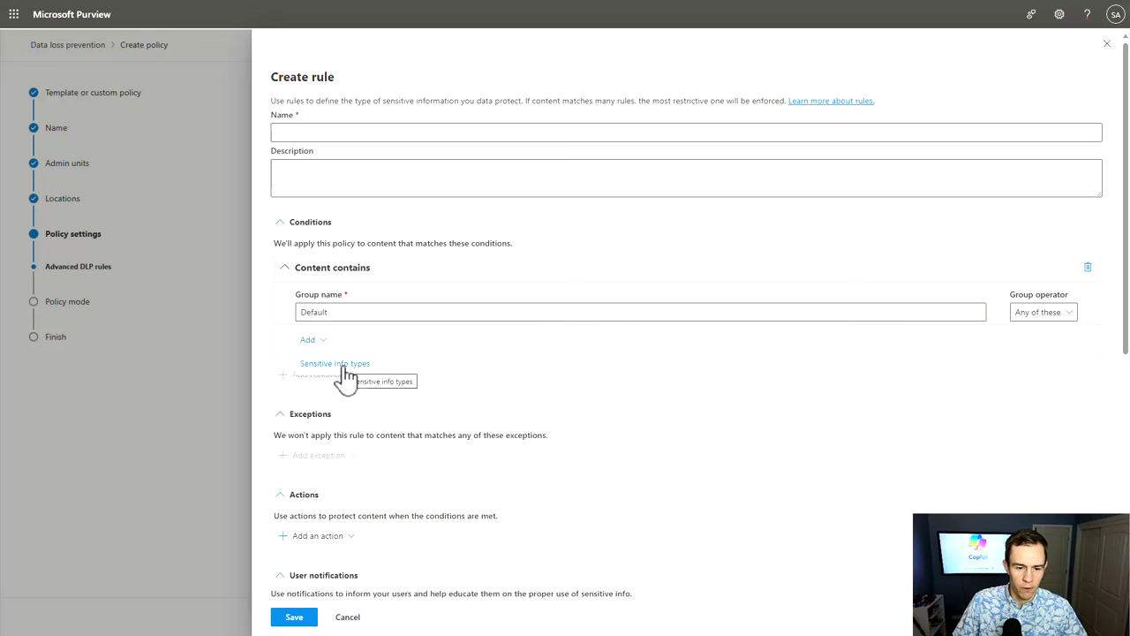
click(441, 360)
Review the protective actions that can be added to the DLP rule.
scroll(346, 459, down, 2)
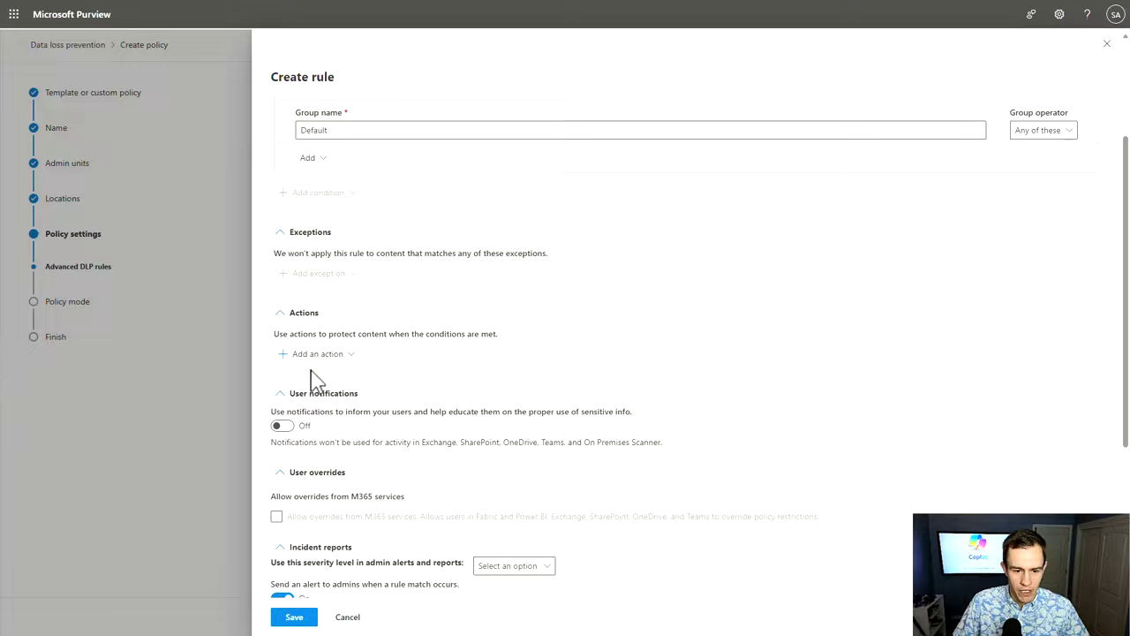
click(316, 357)
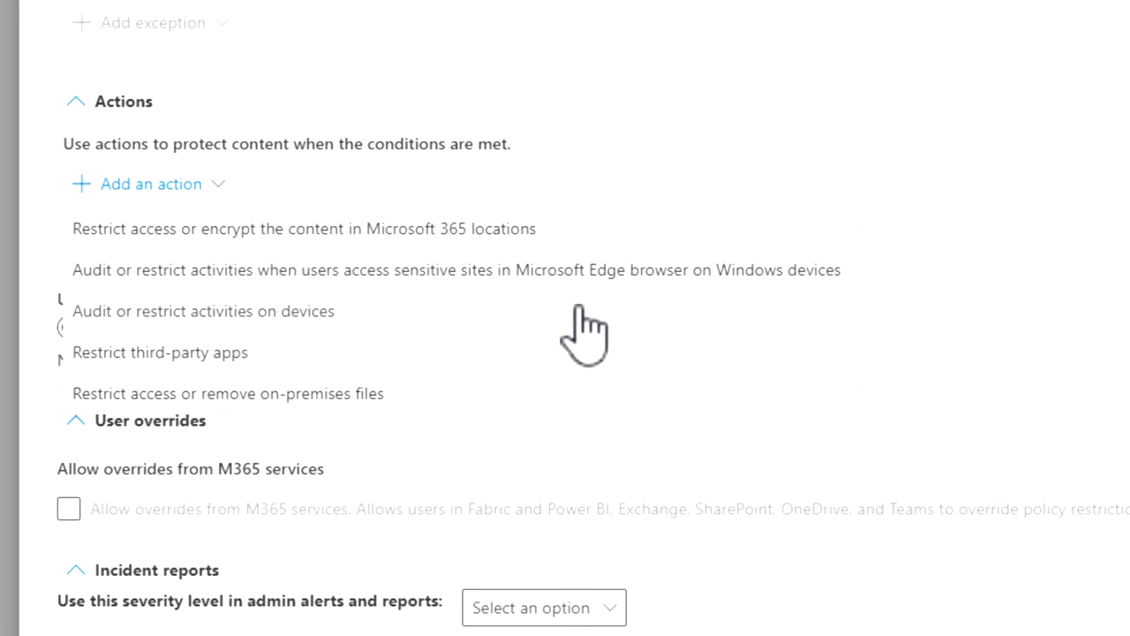
click(670, 171)
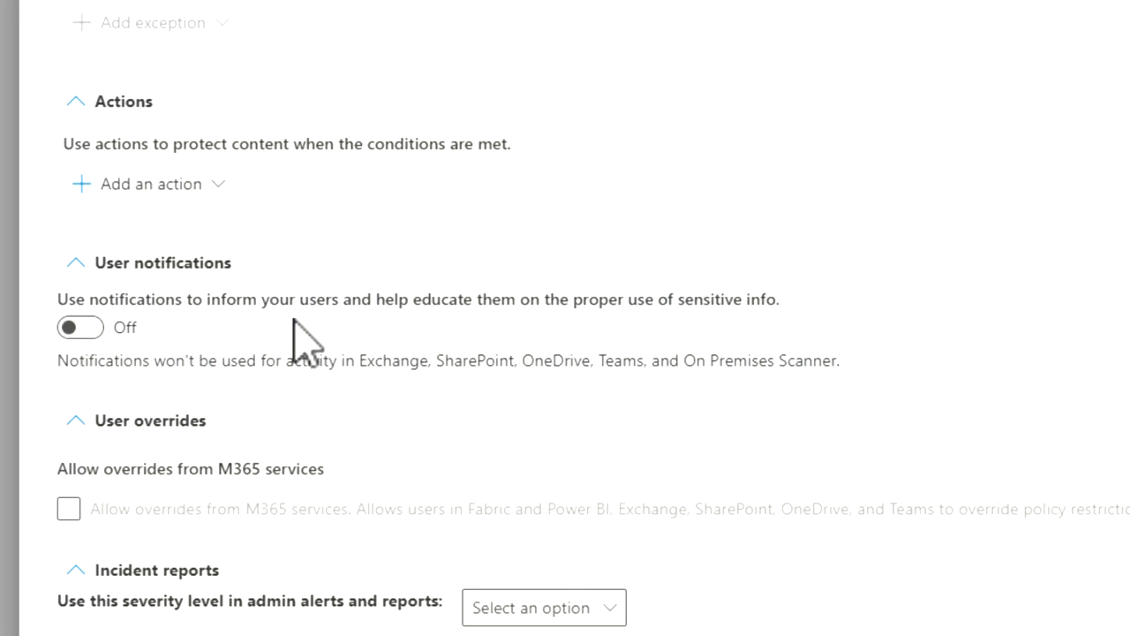
Examine the rule's user notification, user override and incident report settings, trying out the option to collect original files as evidence.
scroll(292, 319, down, 4)
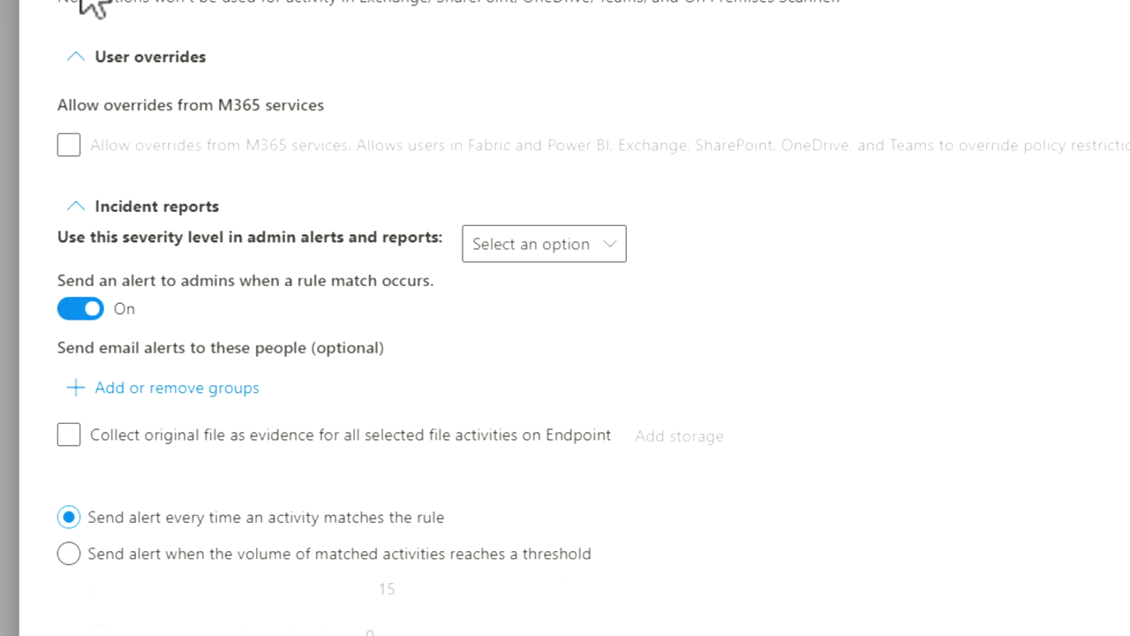
scroll(70, 13, up, 2)
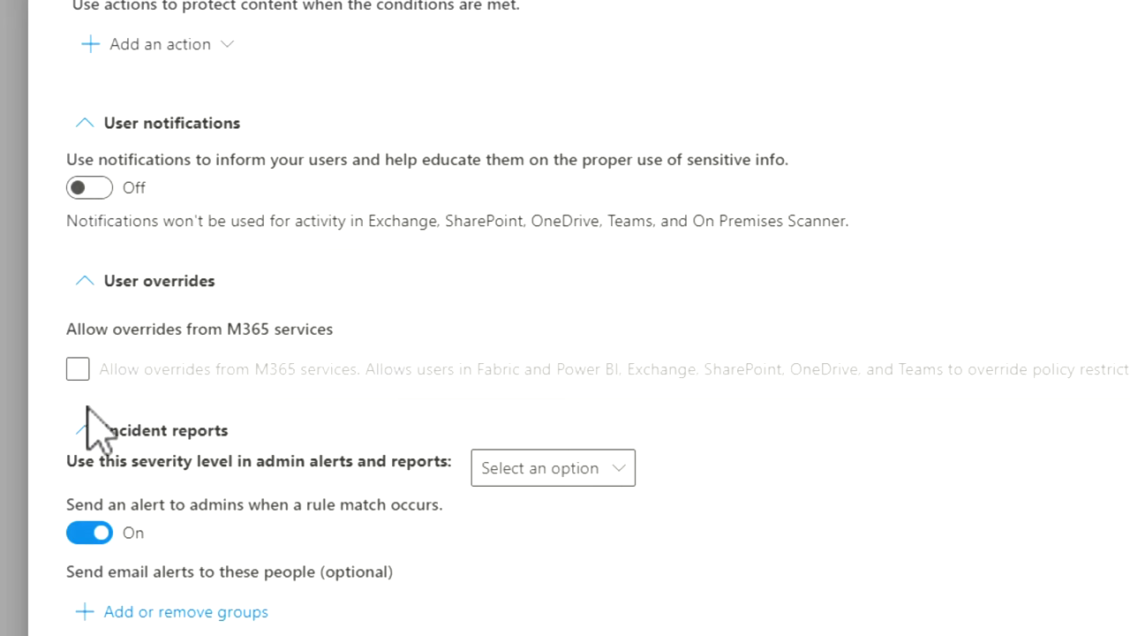
scroll(212, 393, down, 1)
scroll(212, 393, down, 3)
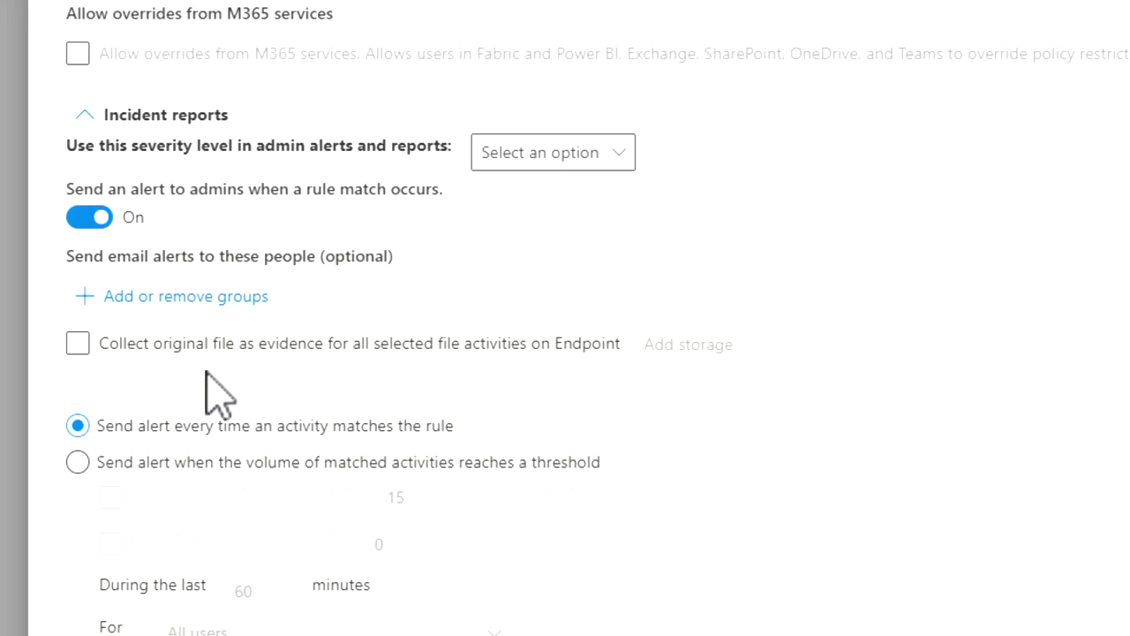
click(474, 350)
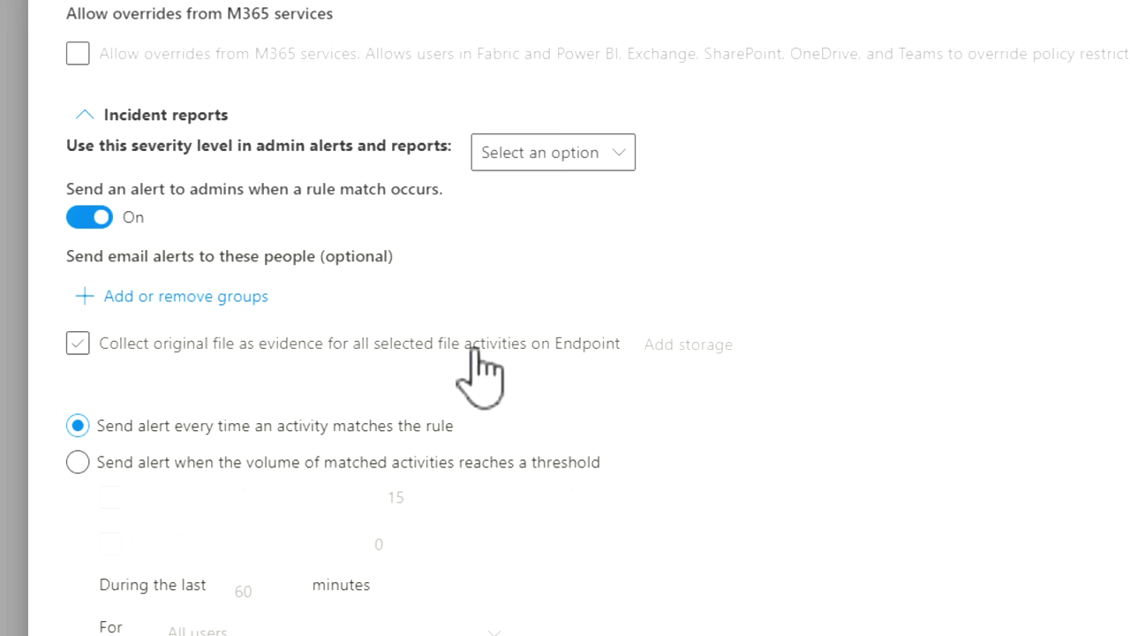
click(474, 350)
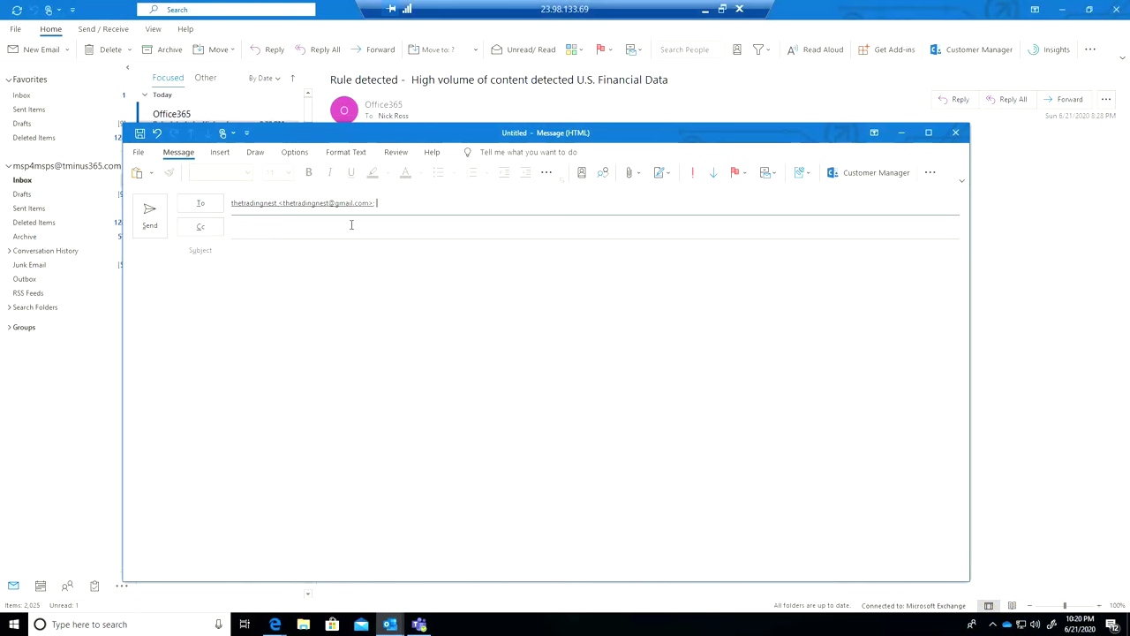
In Outlook, attach the recent file 2017 Expense Records1 to the new message and set the subject to "Test CC".
key(alt+n)
key(a)
key(f)
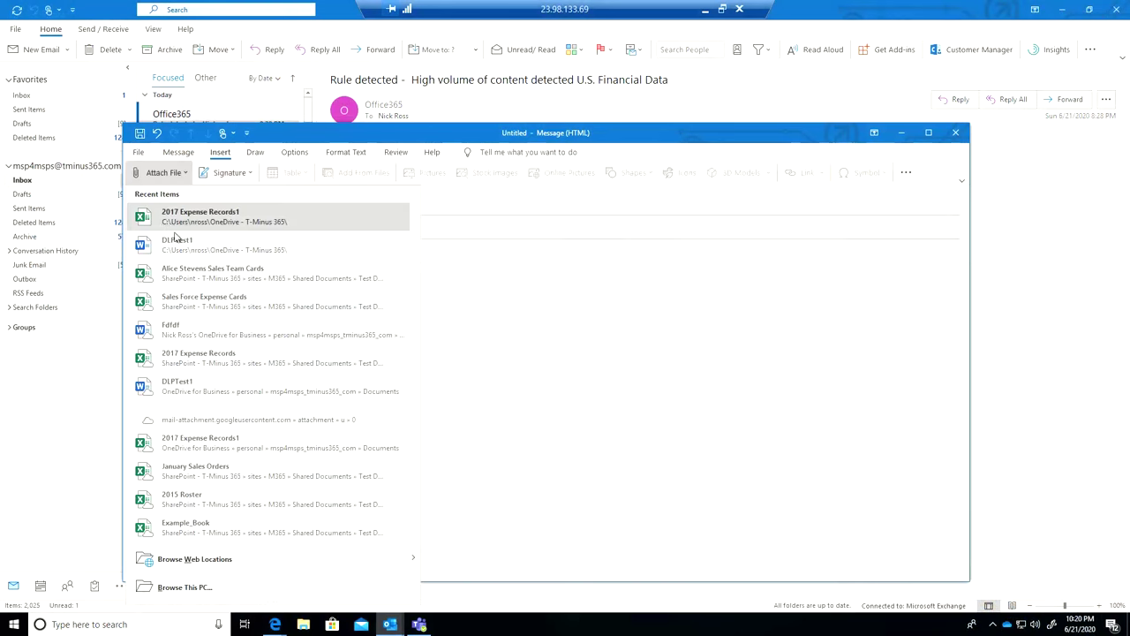
click(265, 225)
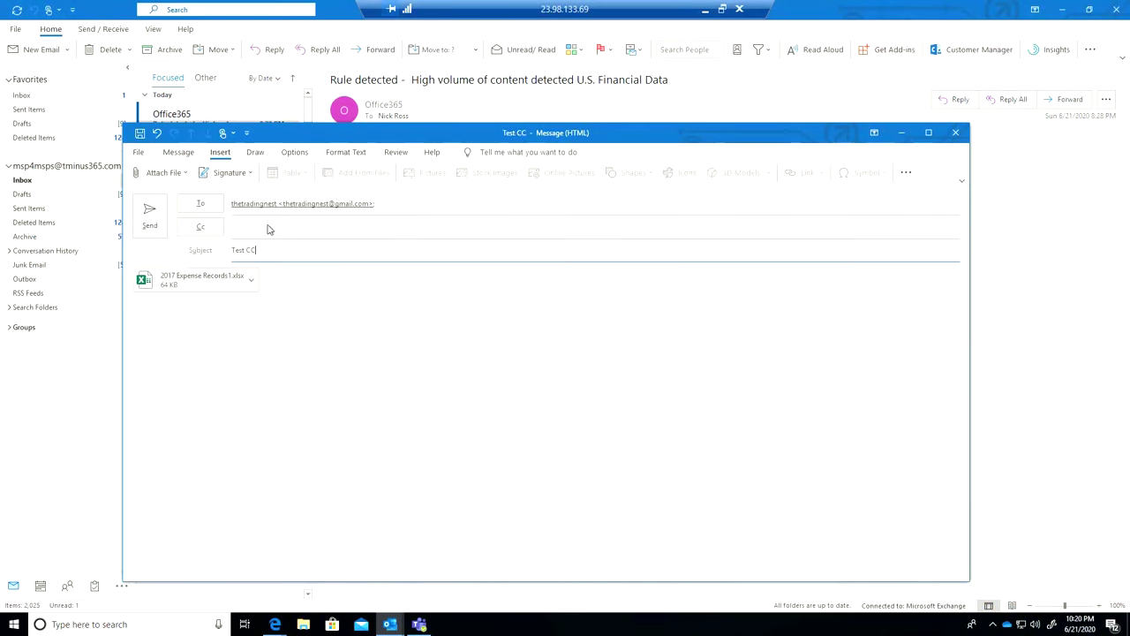
Open the attached 2017 Expense Records1 workbook to inspect its sensitive data, and close it again.
double_click(214, 283)
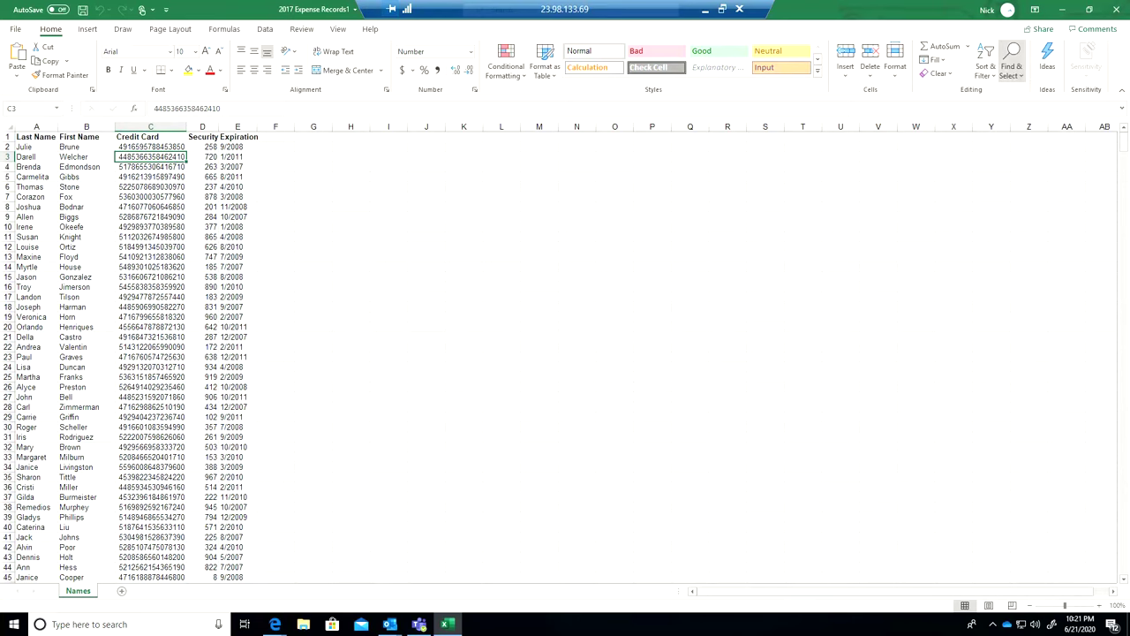
click(1118, 7)
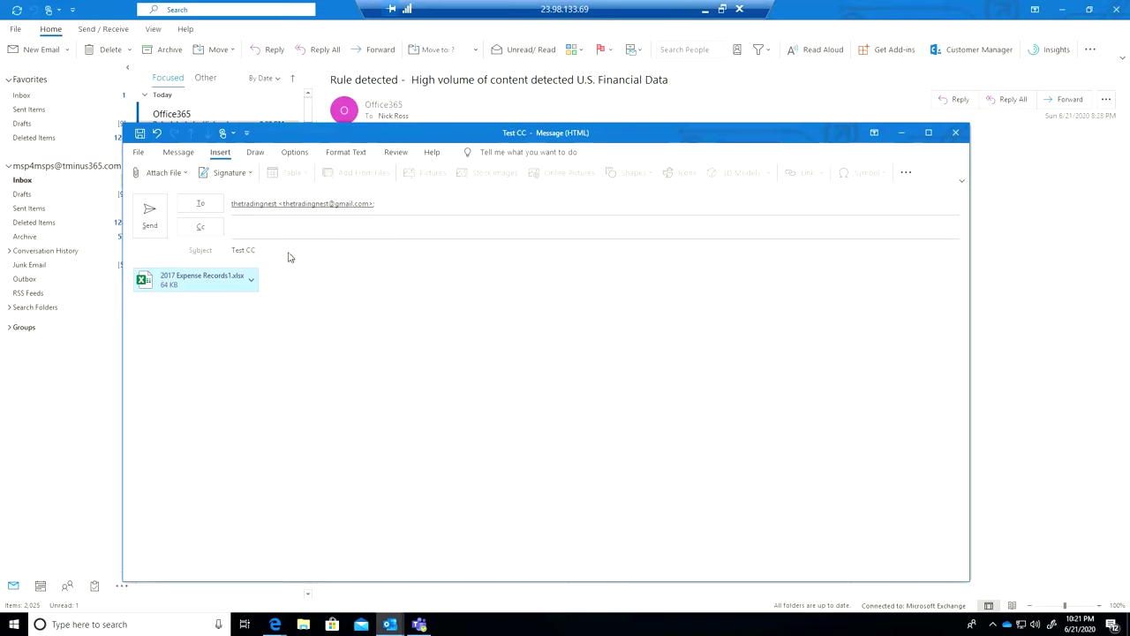
Send the Test CC message with the attached expense workbook to the external recipient.
click(325, 358)
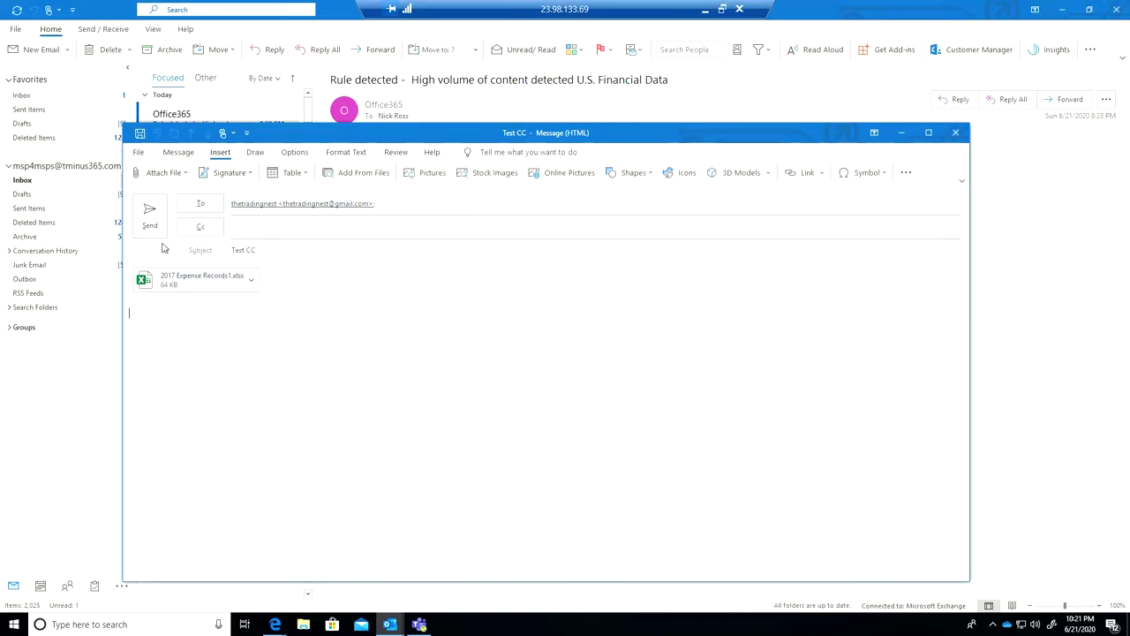
click(149, 218)
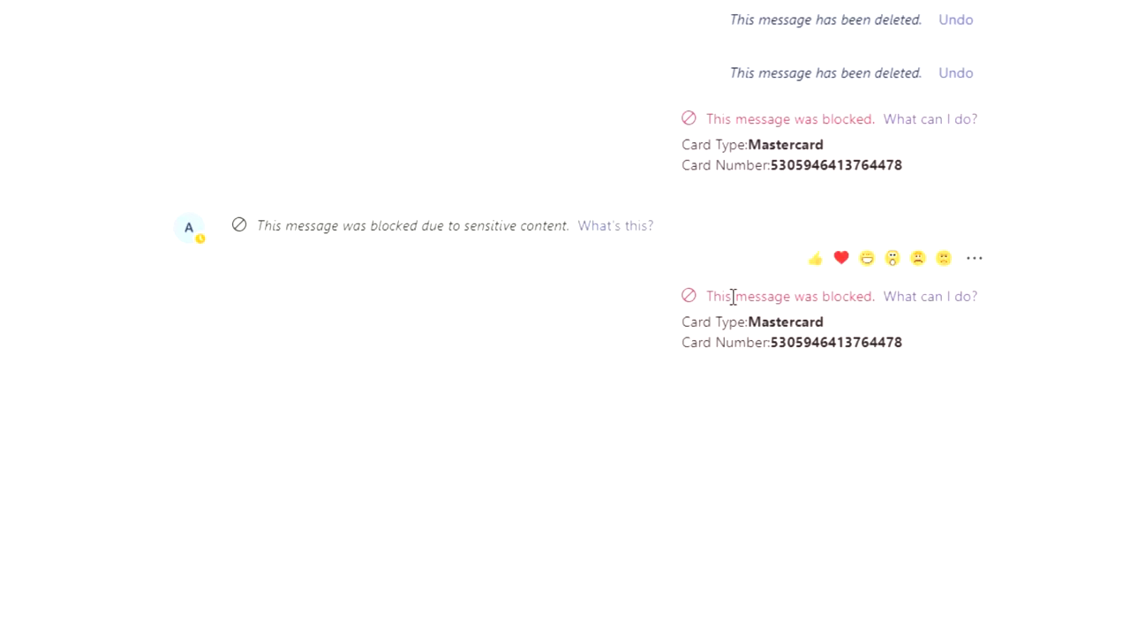
In Teams, open the explanation for the latest blocked card-number message and read which sensitive data types triggered the block.
triple_click(777, 297)
click(910, 295)
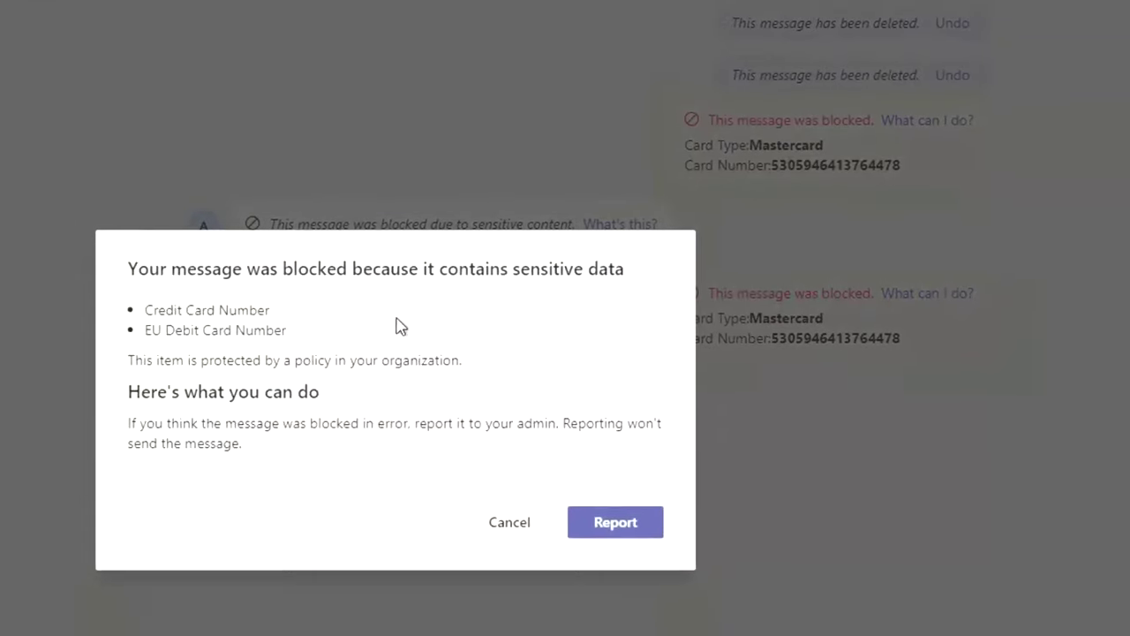
drag(129, 333, 352, 352)
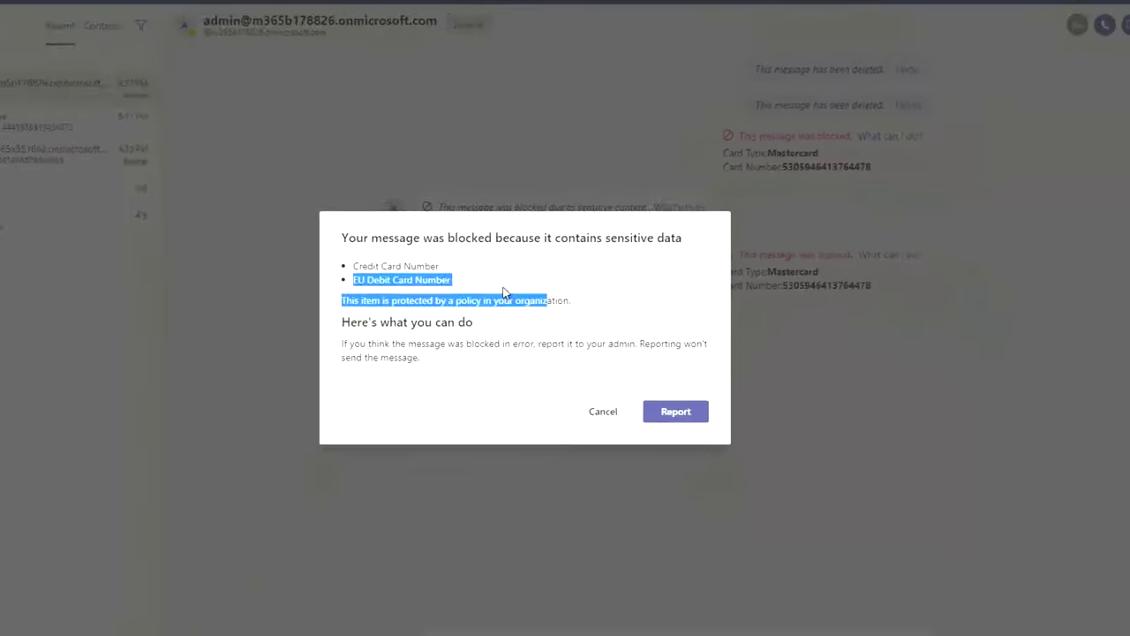
drag(503, 292, 519, 267)
click(440, 240)
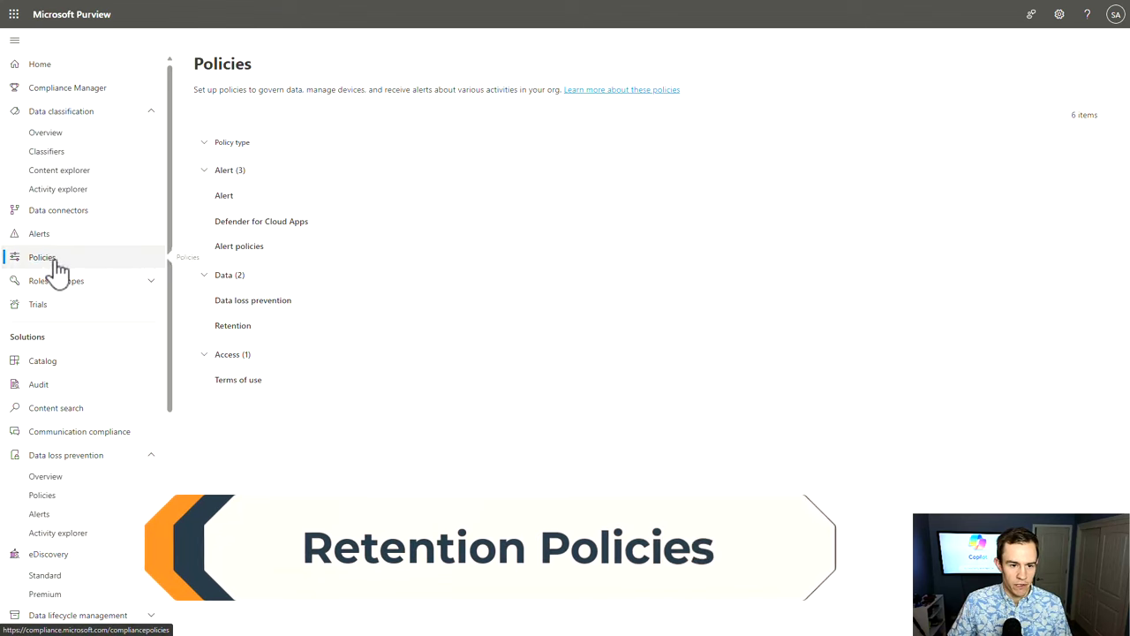
In Purview, start a new retention policy from the data policies and name it Copilot Test.
click(236, 326)
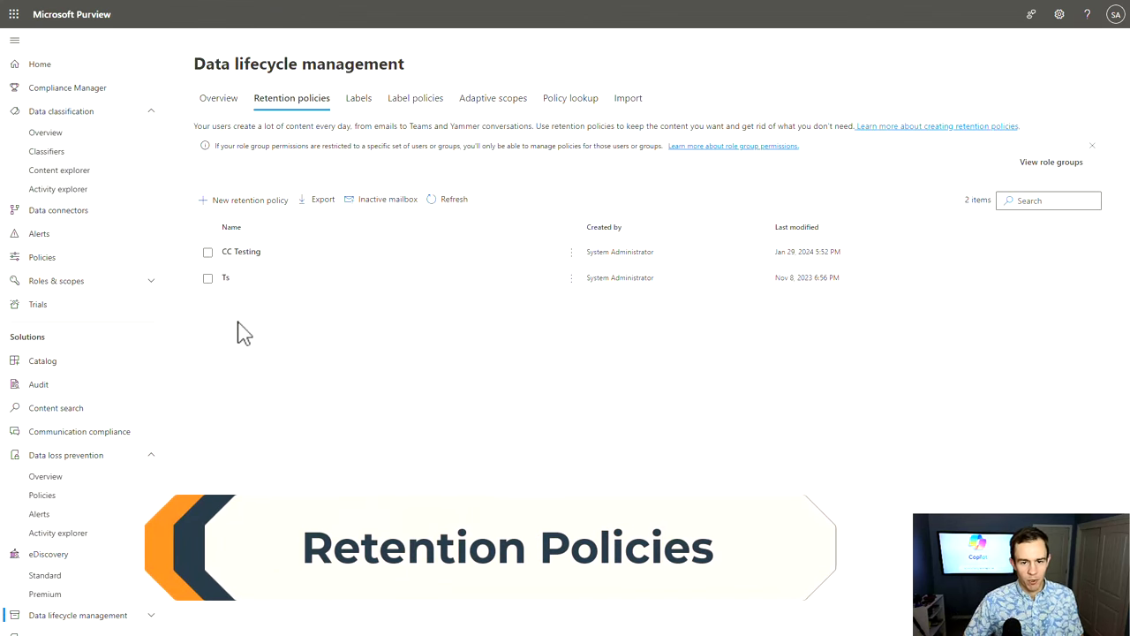
click(236, 212)
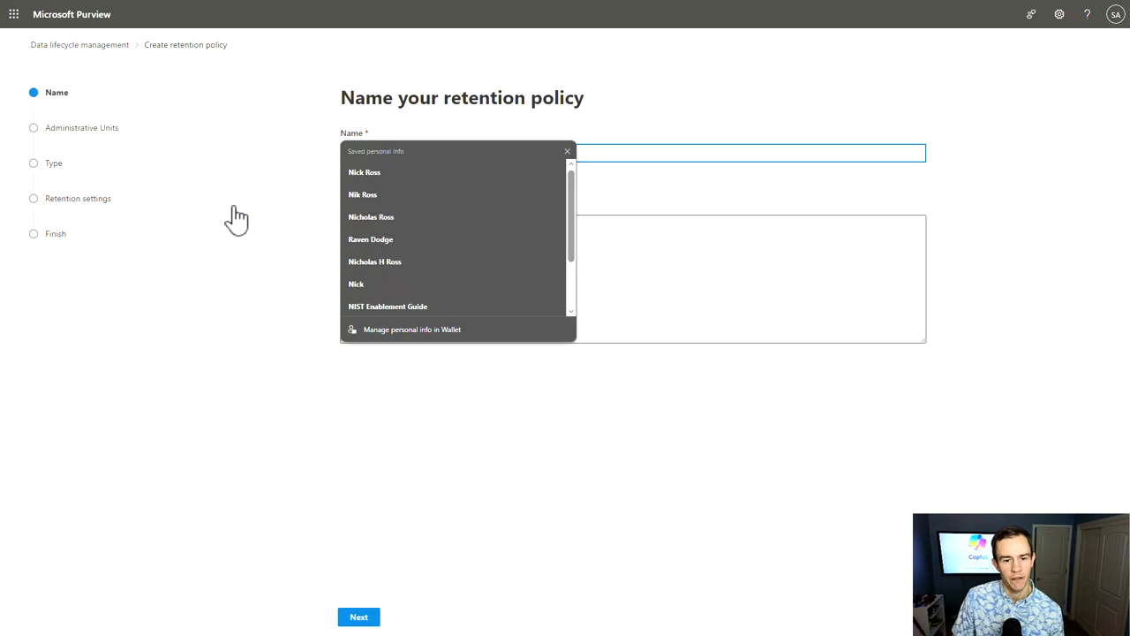
click(659, 153)
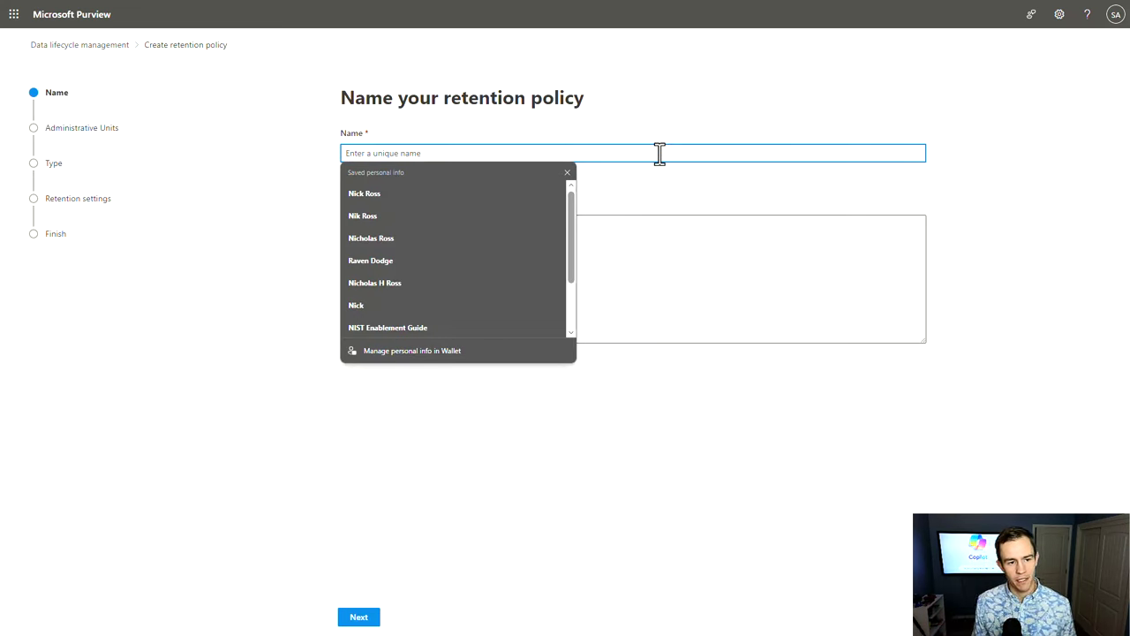
text(Copi)
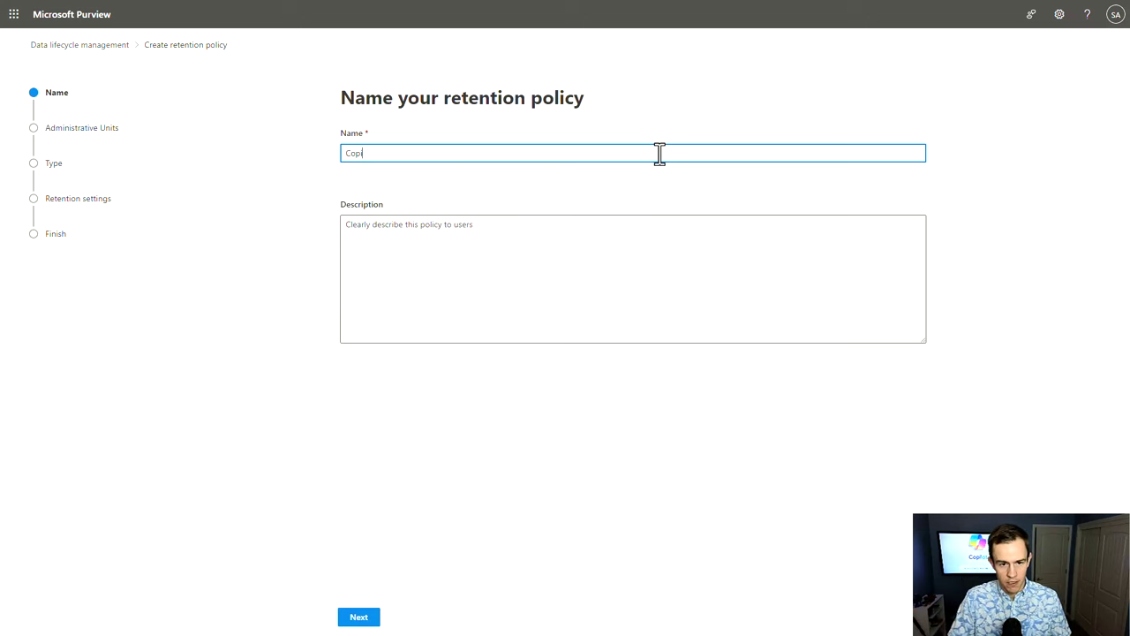
text(lot Test)
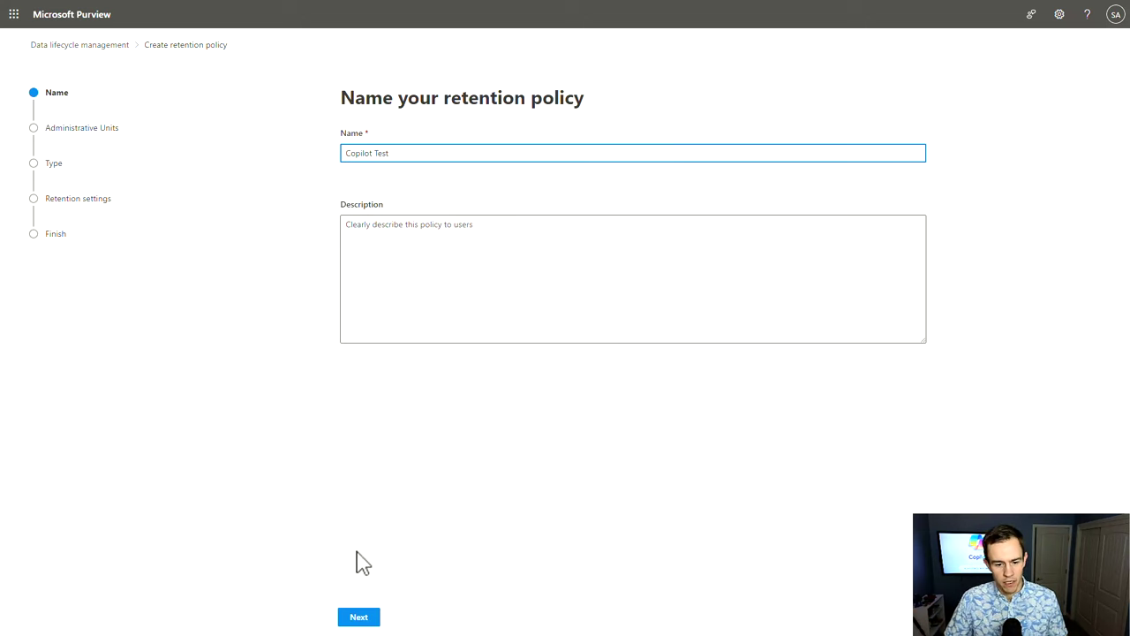
click(360, 617)
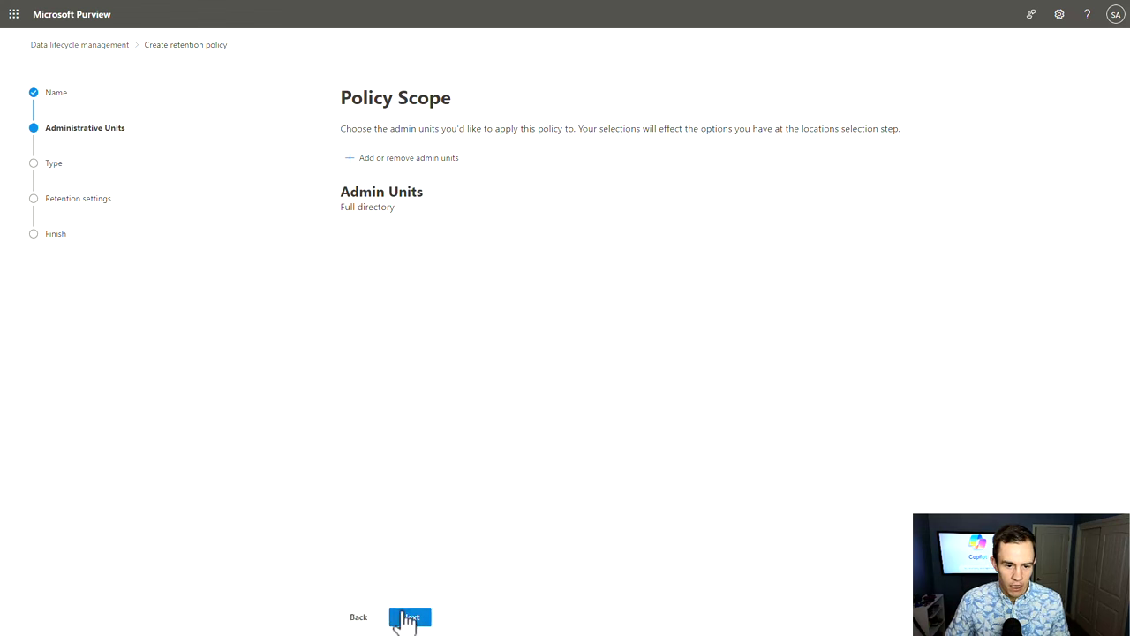
Keep the full directory as the retention policy's scope and choose the Static policy type.
click(411, 618)
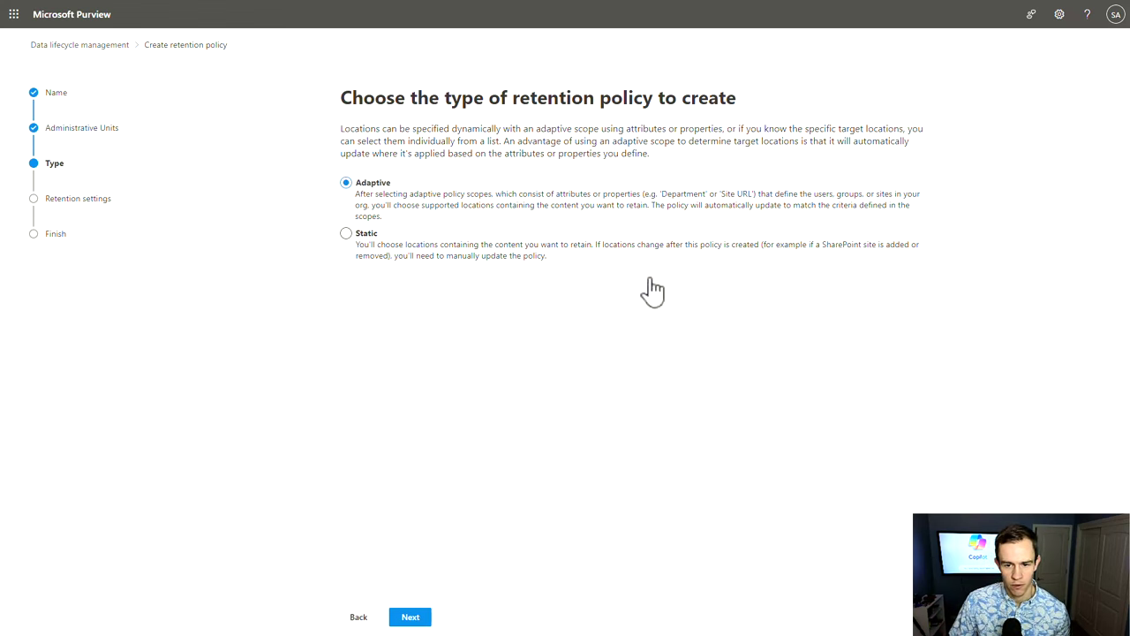
click(402, 247)
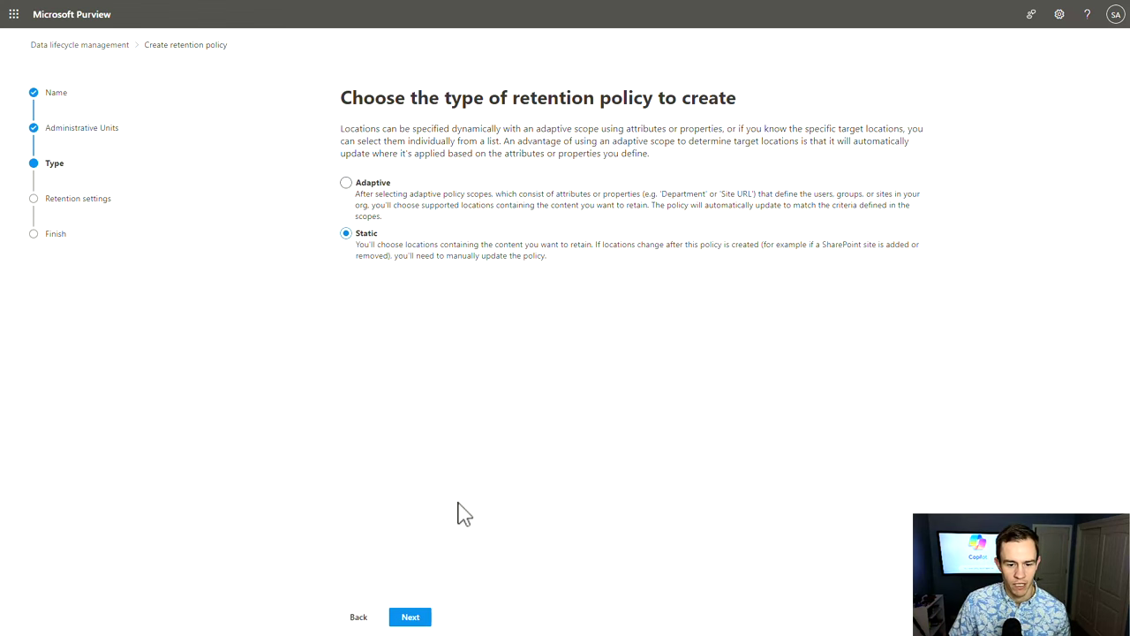
click(422, 613)
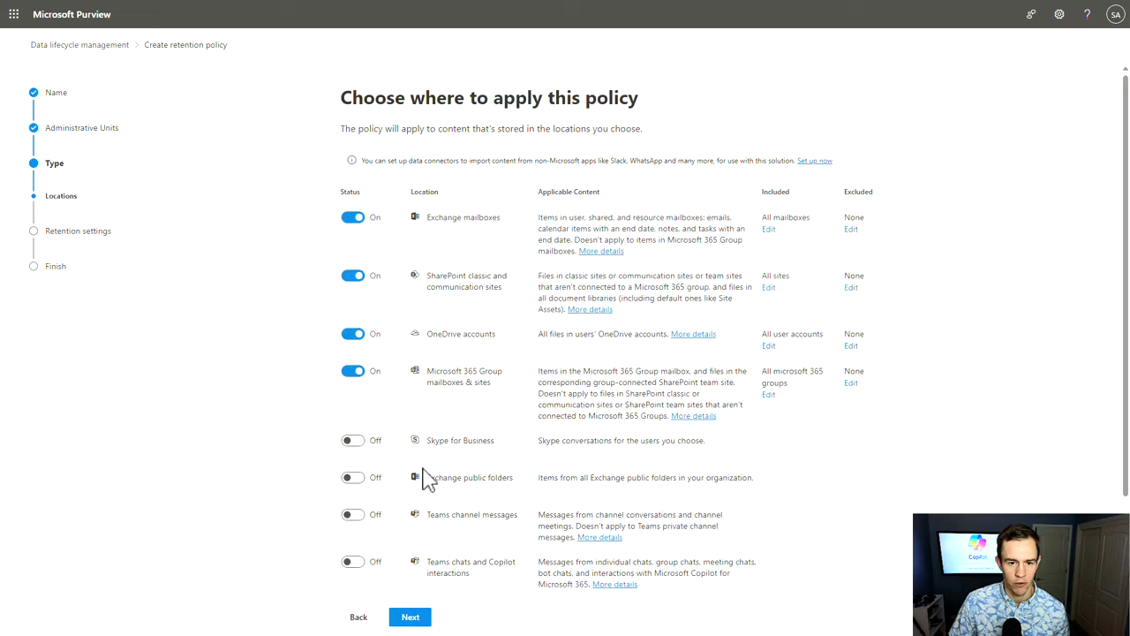
Apply the retention policy only to the Teams chats and Copilot interactions location and proceed to the retention settings.
scroll(490, 221, down, 1)
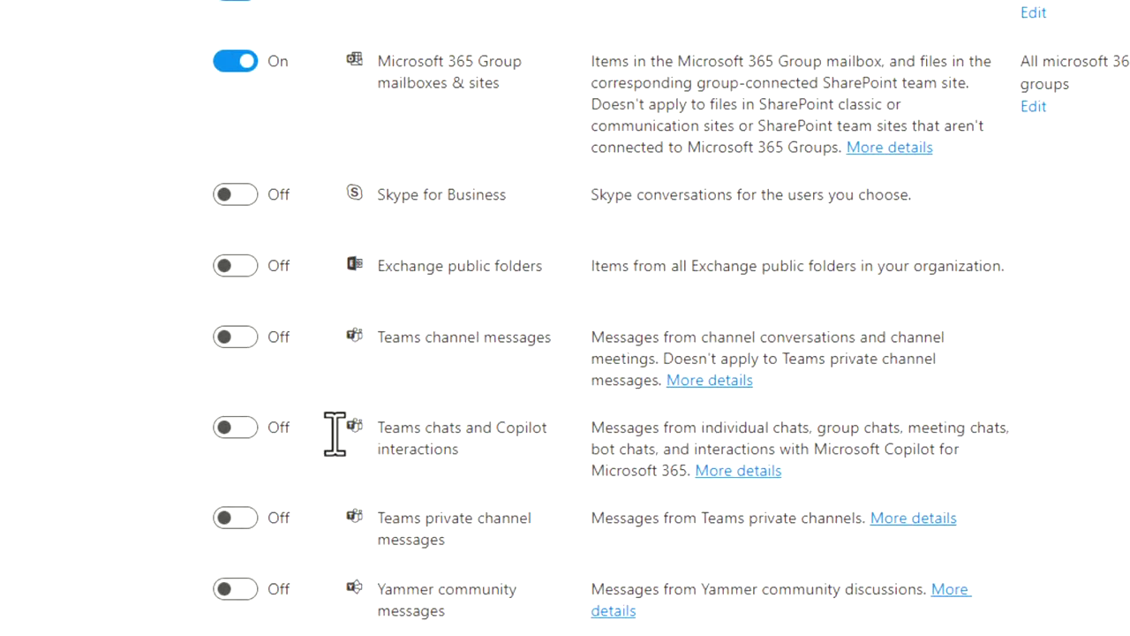
drag(508, 455, 337, 430)
click(231, 430)
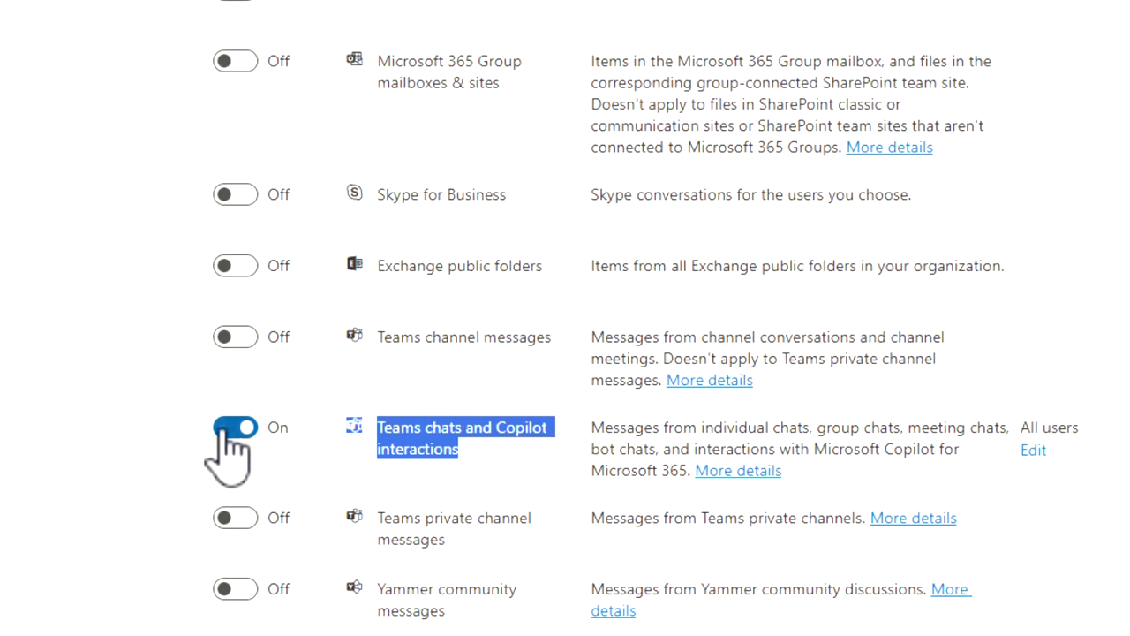
scroll(580, 468, up, 2)
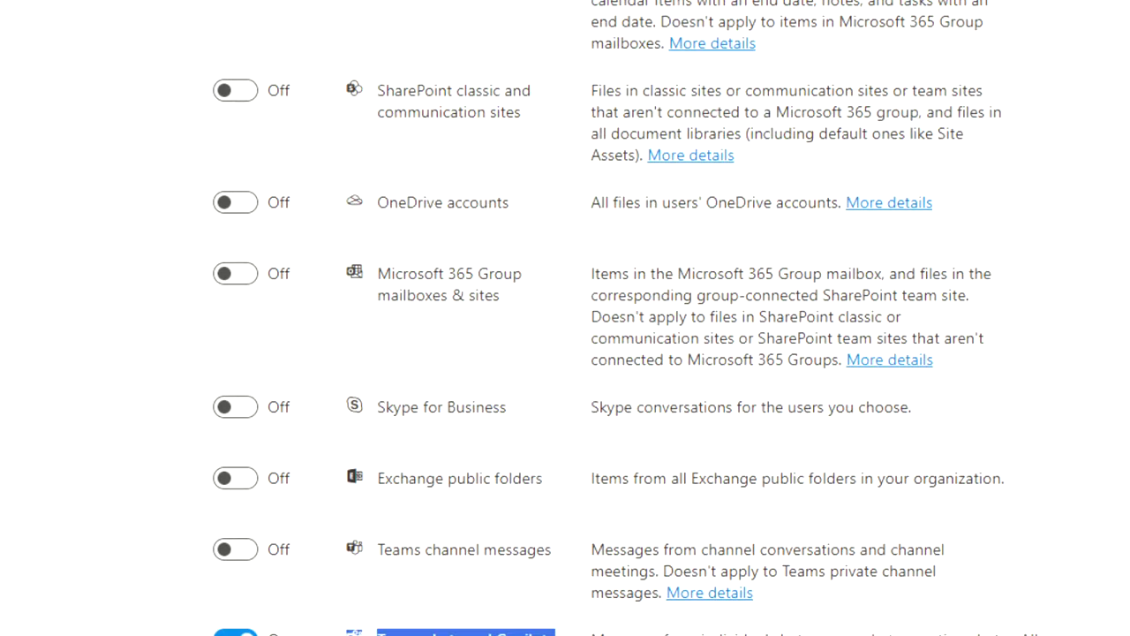
scroll(795, 151, down, 2)
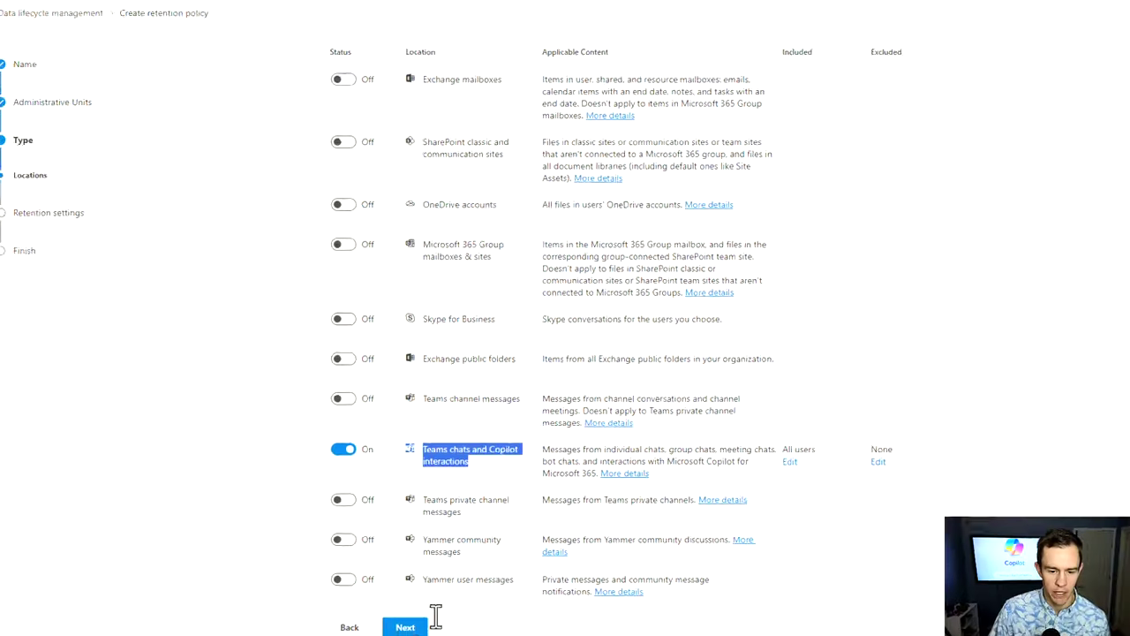
click(409, 616)
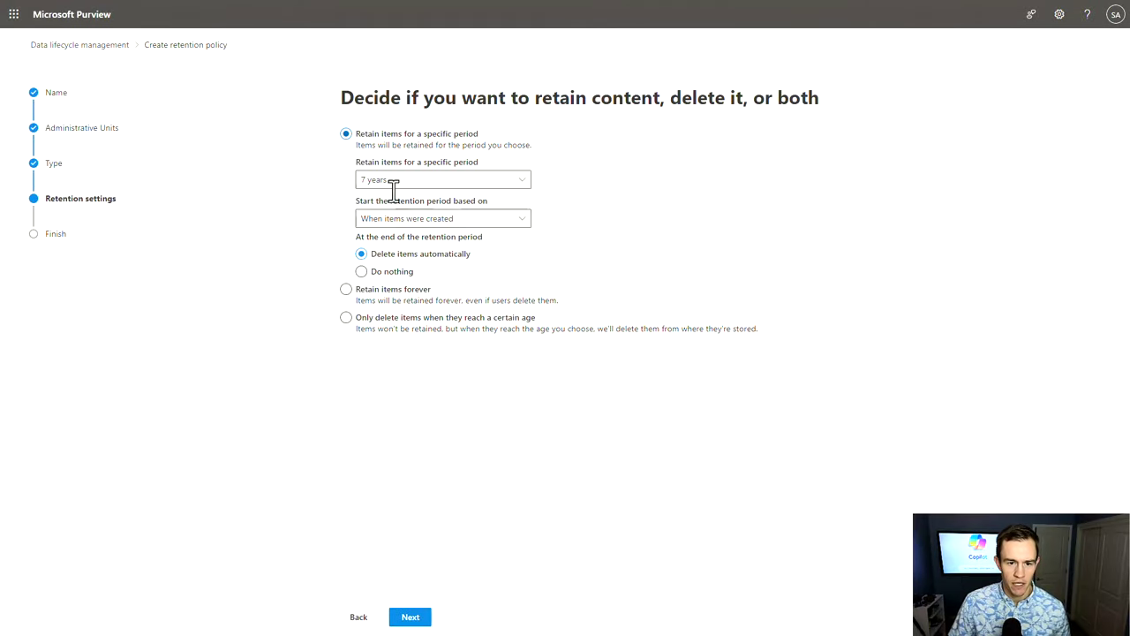
Set the retention period to 5 years, check the other period options, and continue with automatic deletion based on creation date.
click(395, 182)
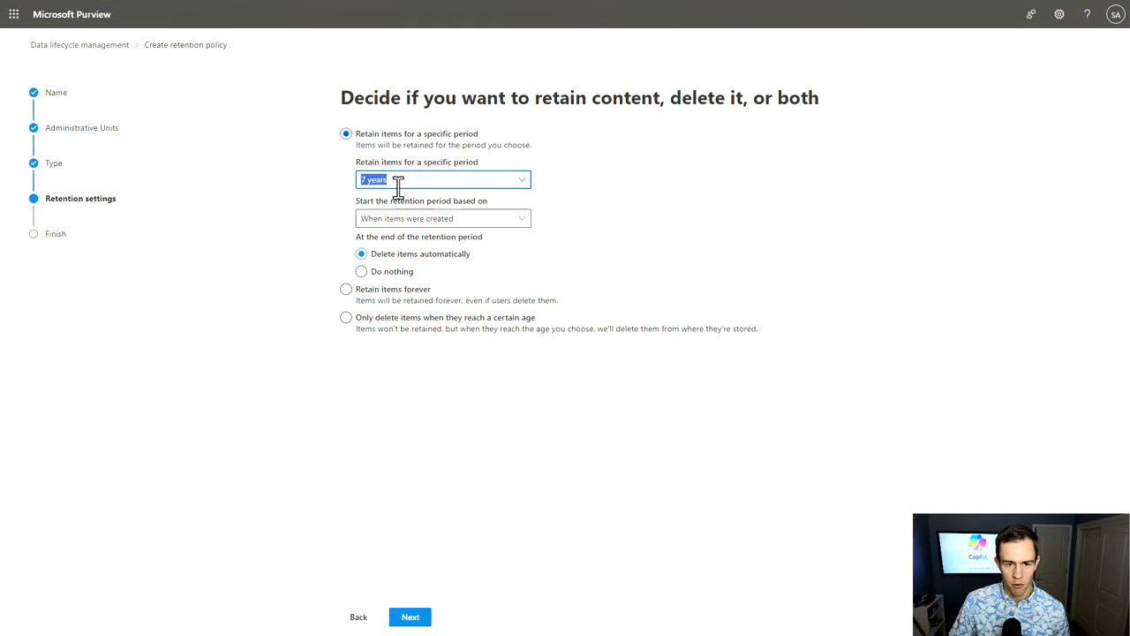
click(373, 200)
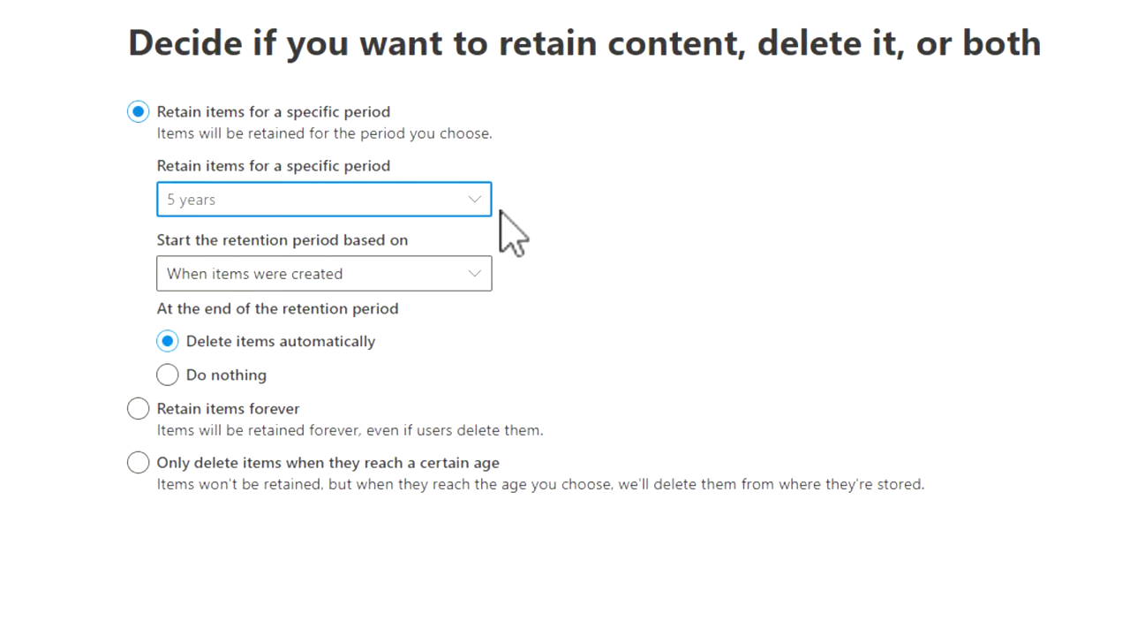
click(472, 209)
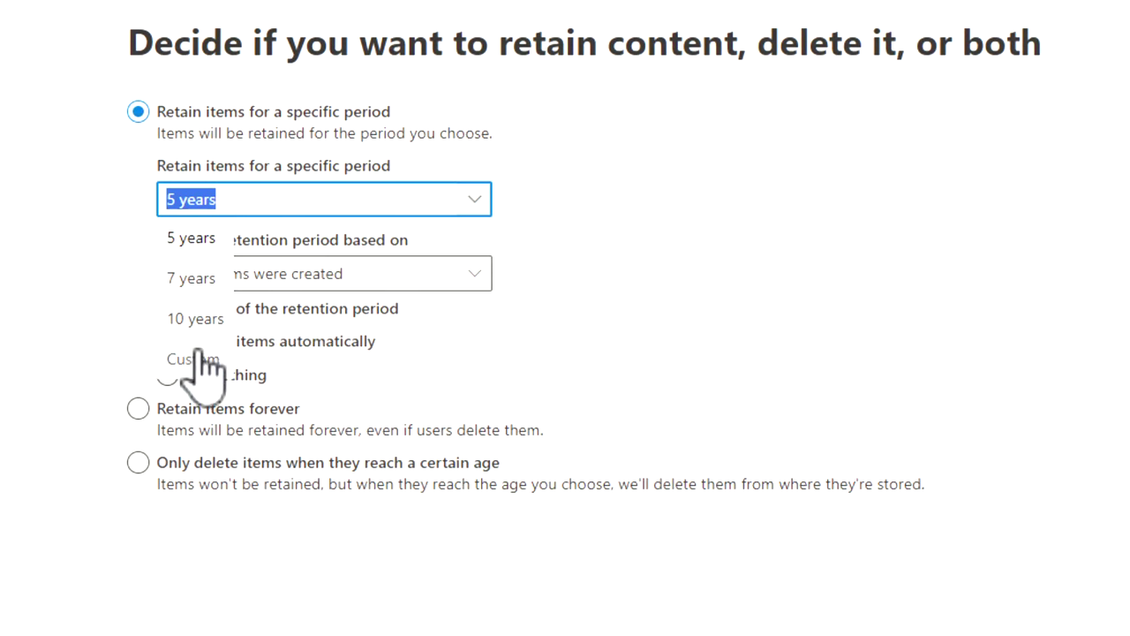
click(477, 235)
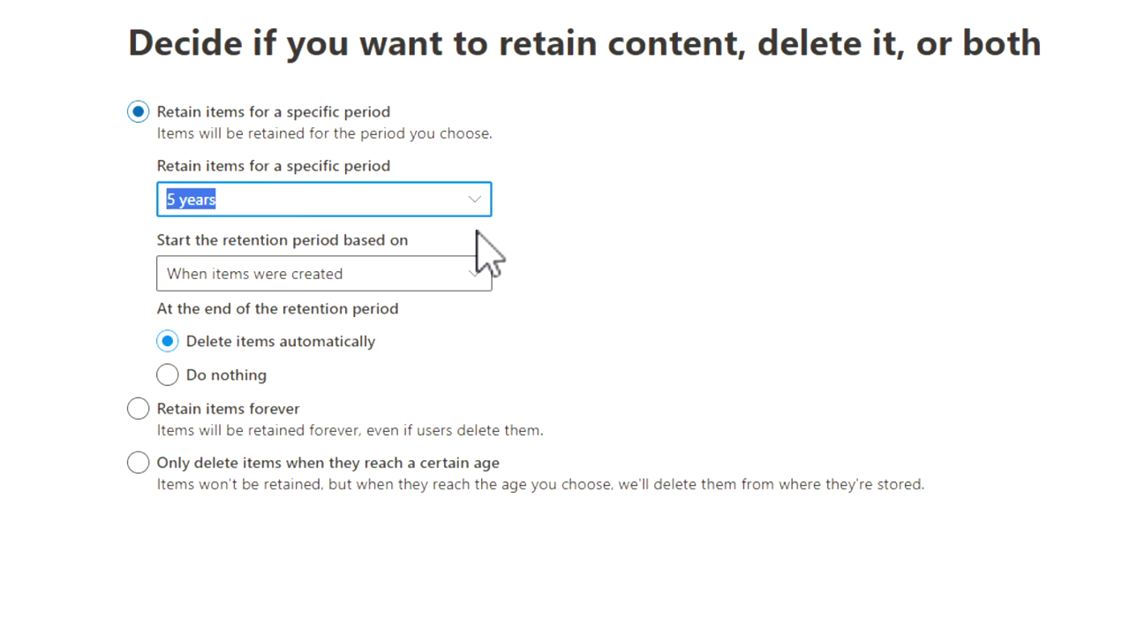
click(597, 285)
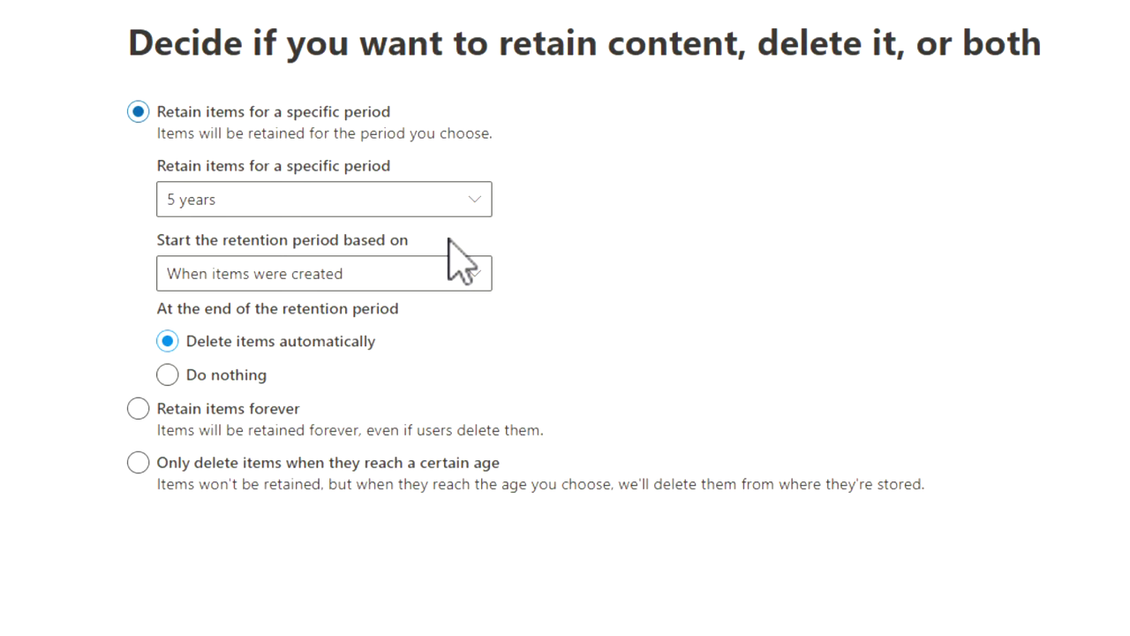
click(417, 616)
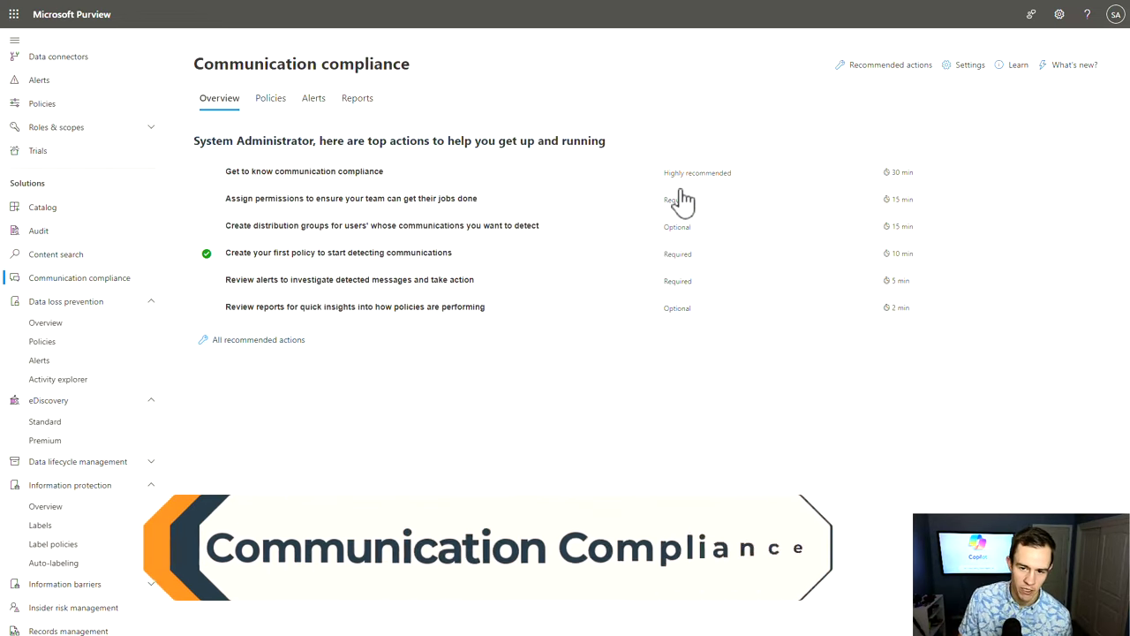
Examine the Communication compliance policy template Detect Copilot for Microsoft 365 interactions, including its reviewers setting, and a sample of flagged Copilot messages.
click(270, 99)
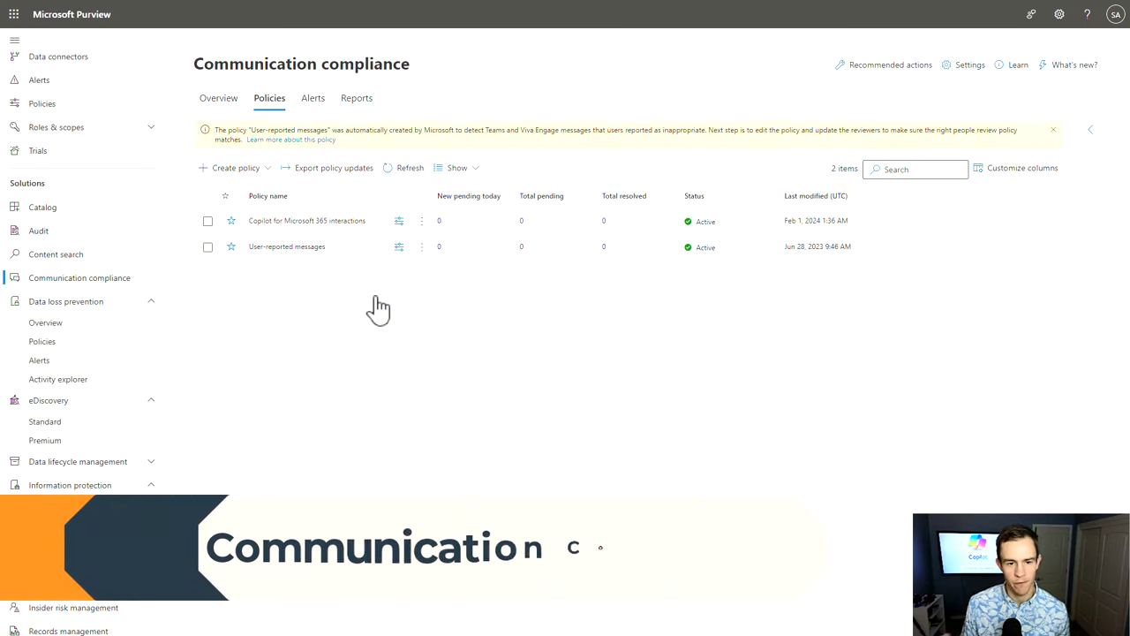
click(229, 170)
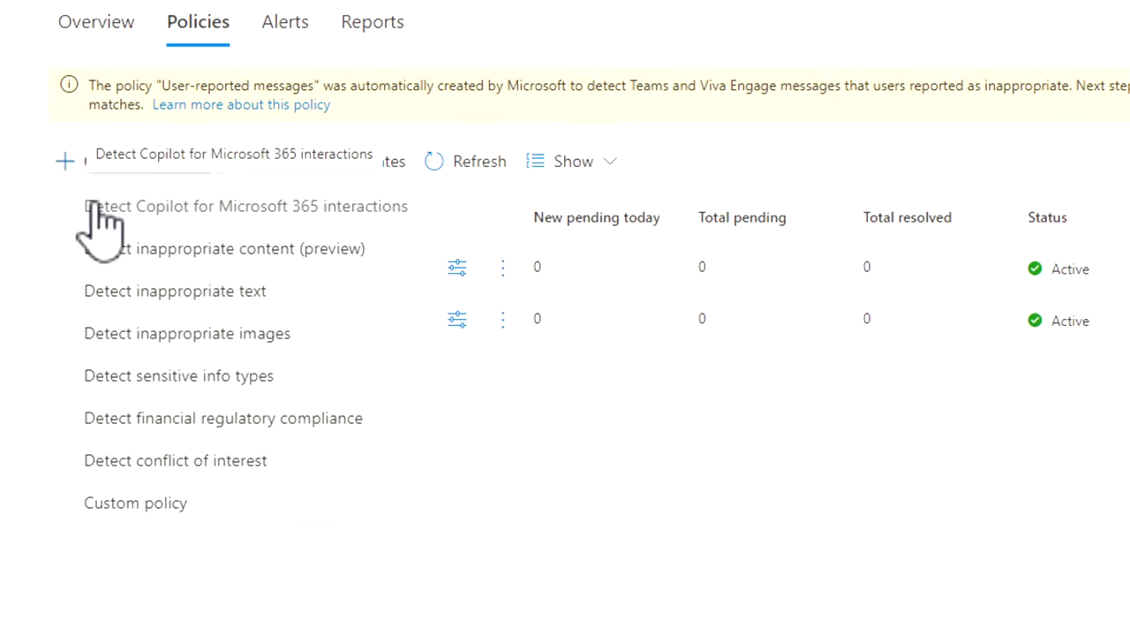
click(258, 212)
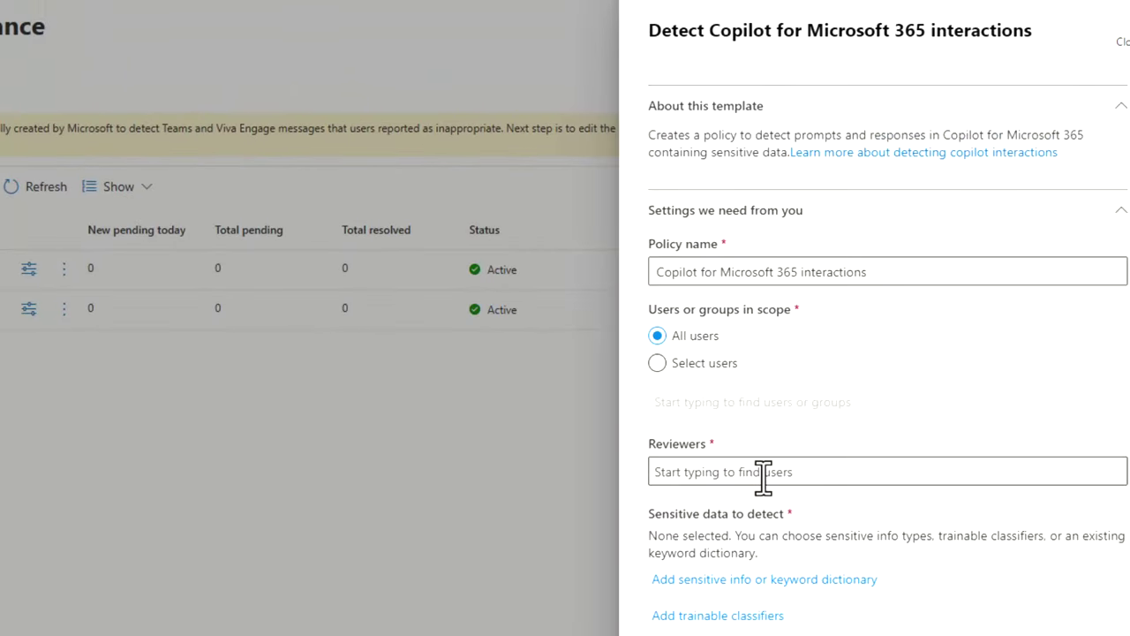
click(719, 469)
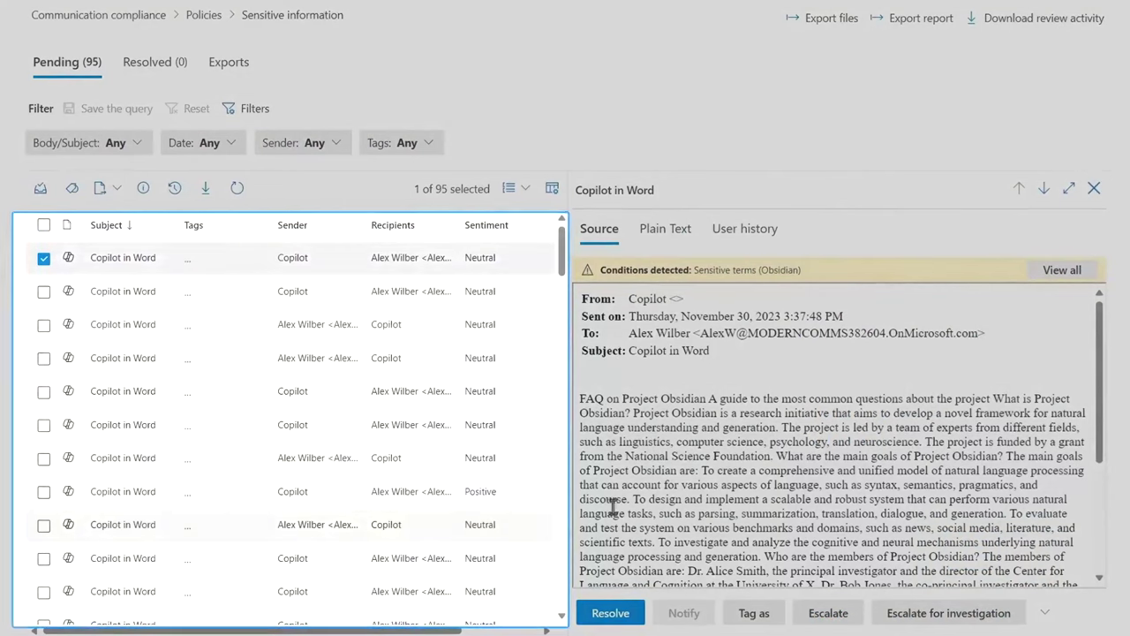
click(692, 485)
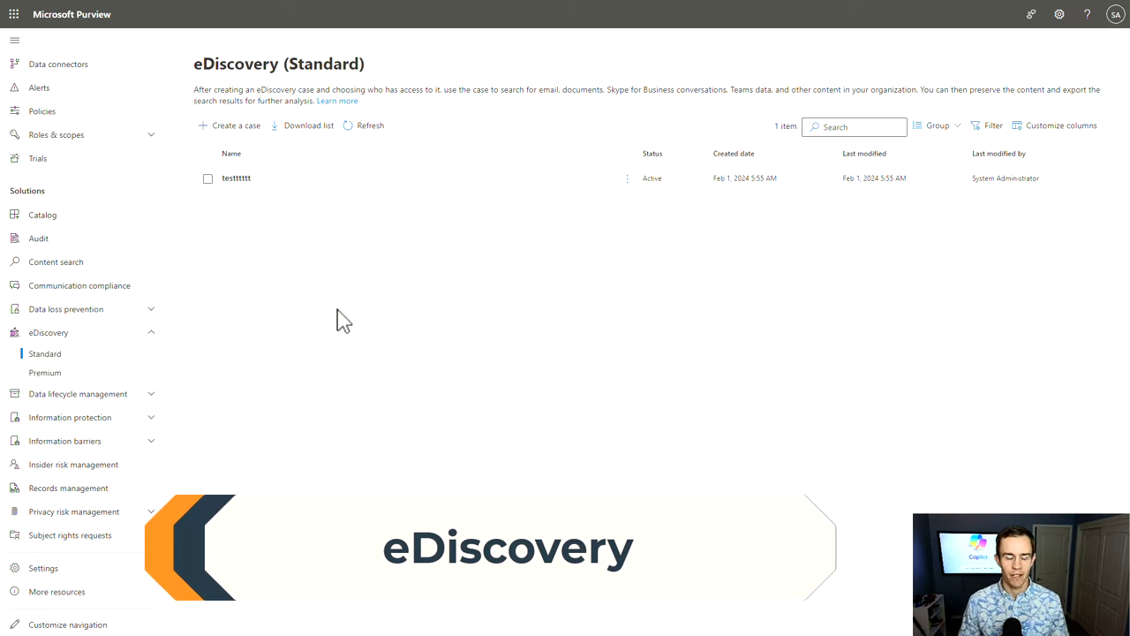
Open the existing eDiscovery (Standard) case, create a new search named Copilot Search, and proceed to its locations.
click(230, 128)
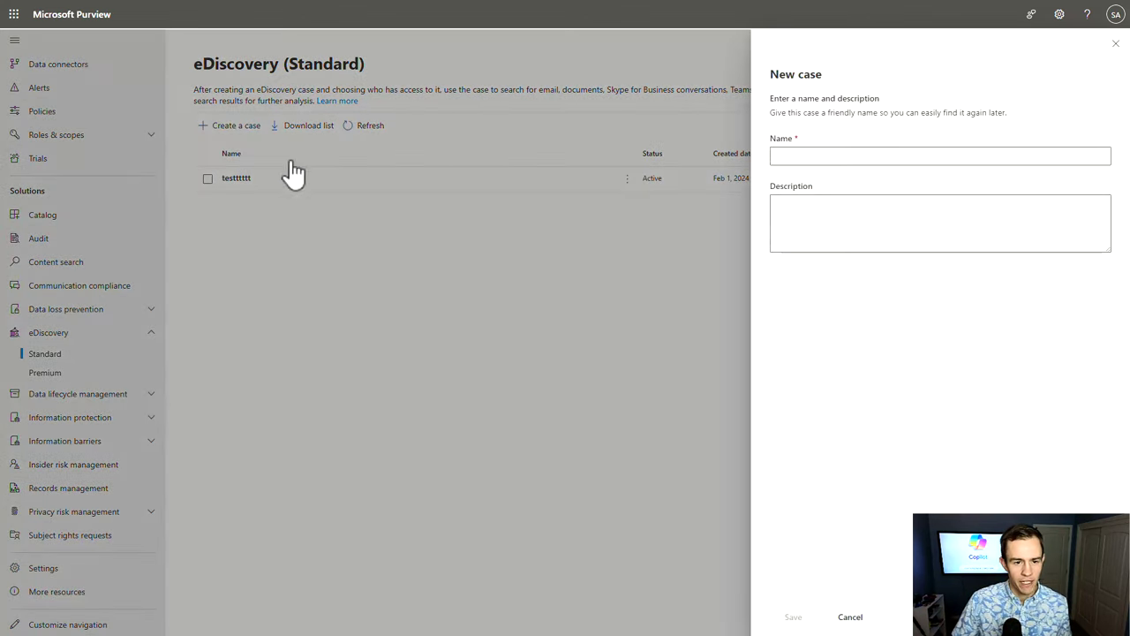
click(1113, 47)
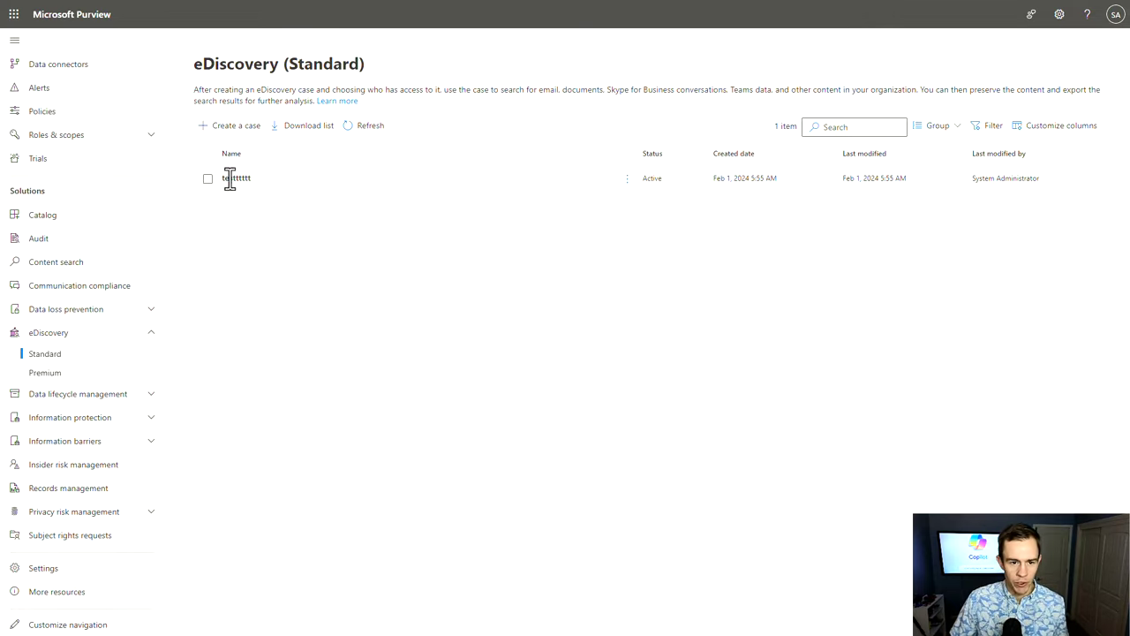
click(234, 179)
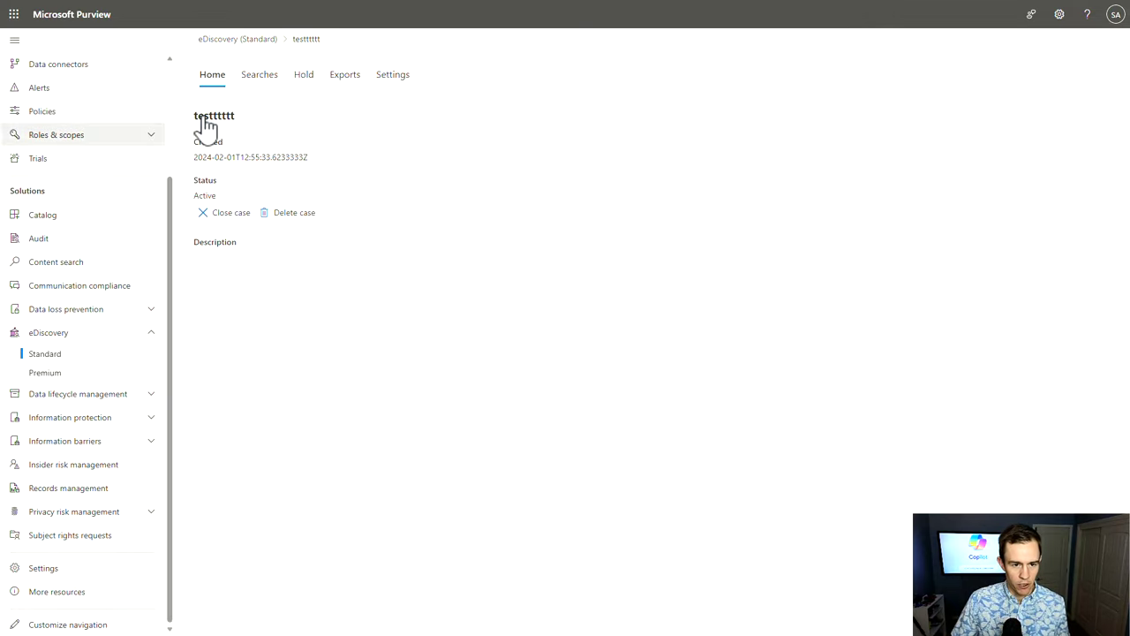
click(259, 75)
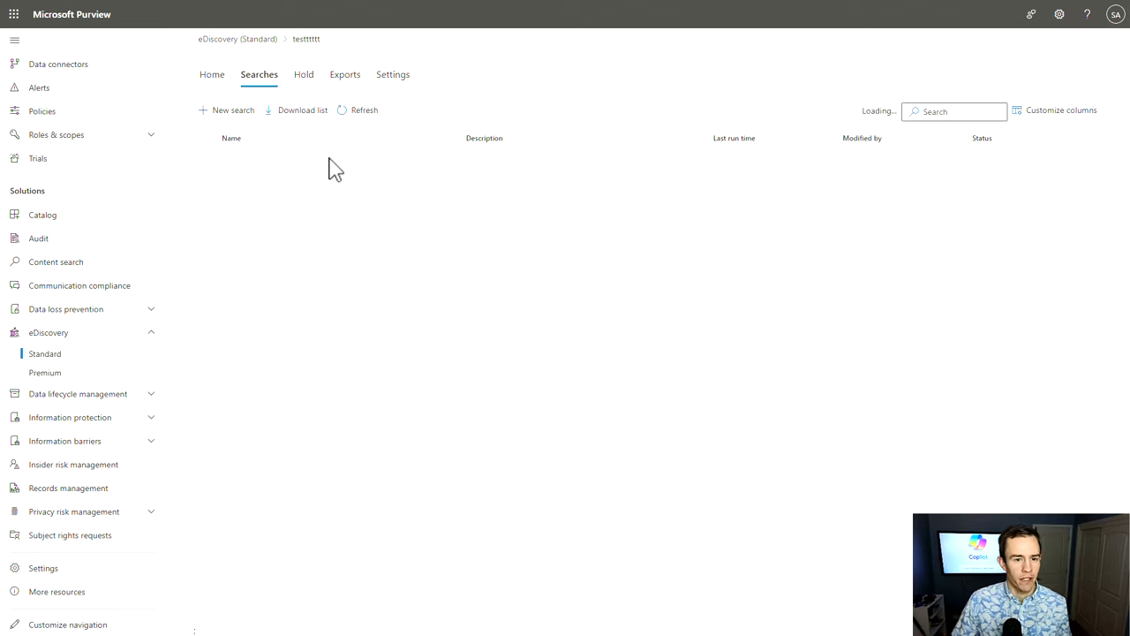
click(220, 113)
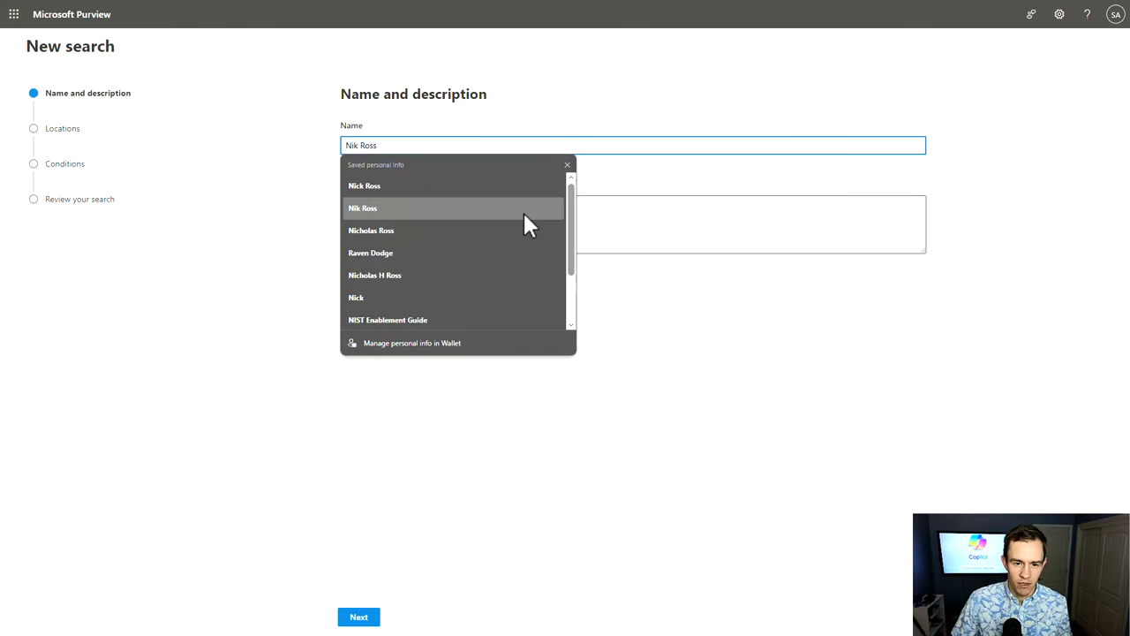
text(Copilot Search)
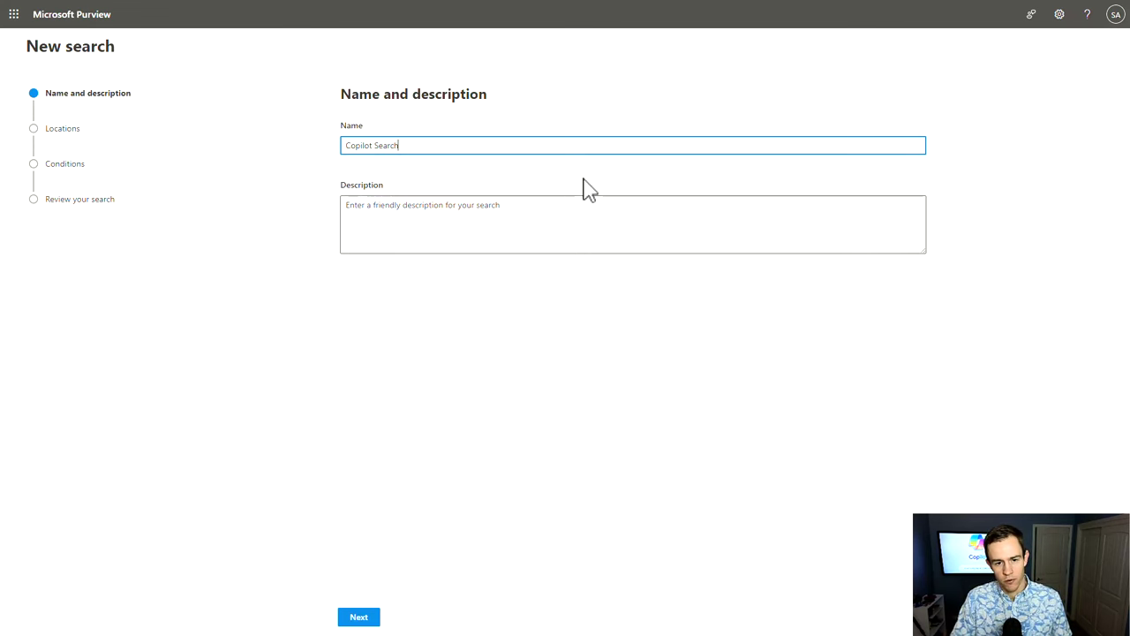
click(364, 617)
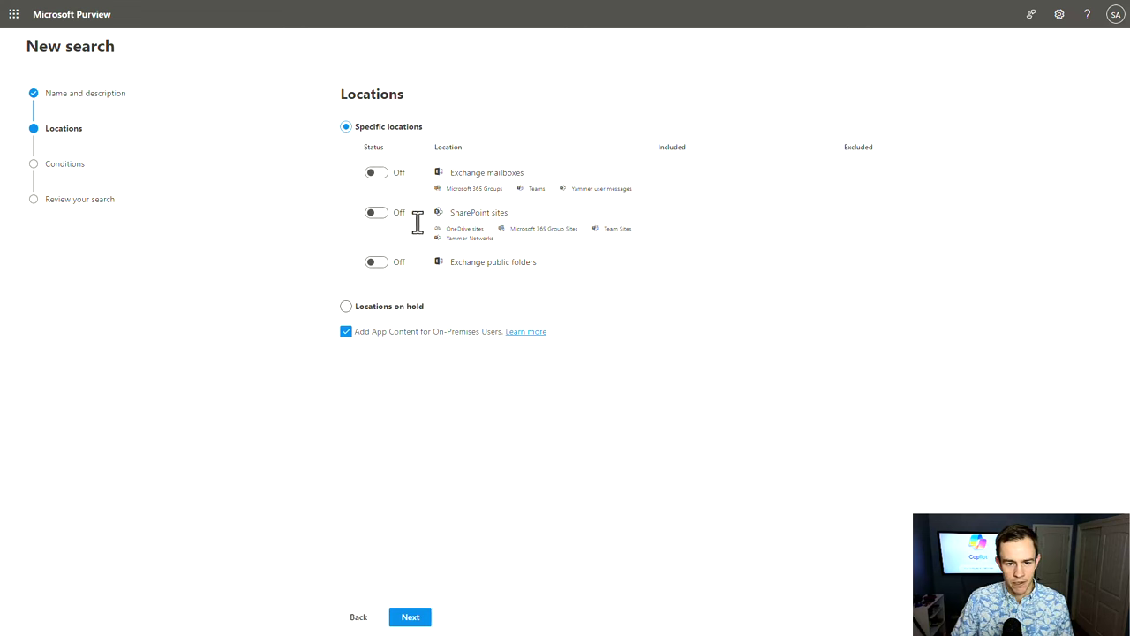
Include SharePoint sites and Exchange mailboxes as the search locations and proceed to the search conditions.
click(376, 213)
click(376, 173)
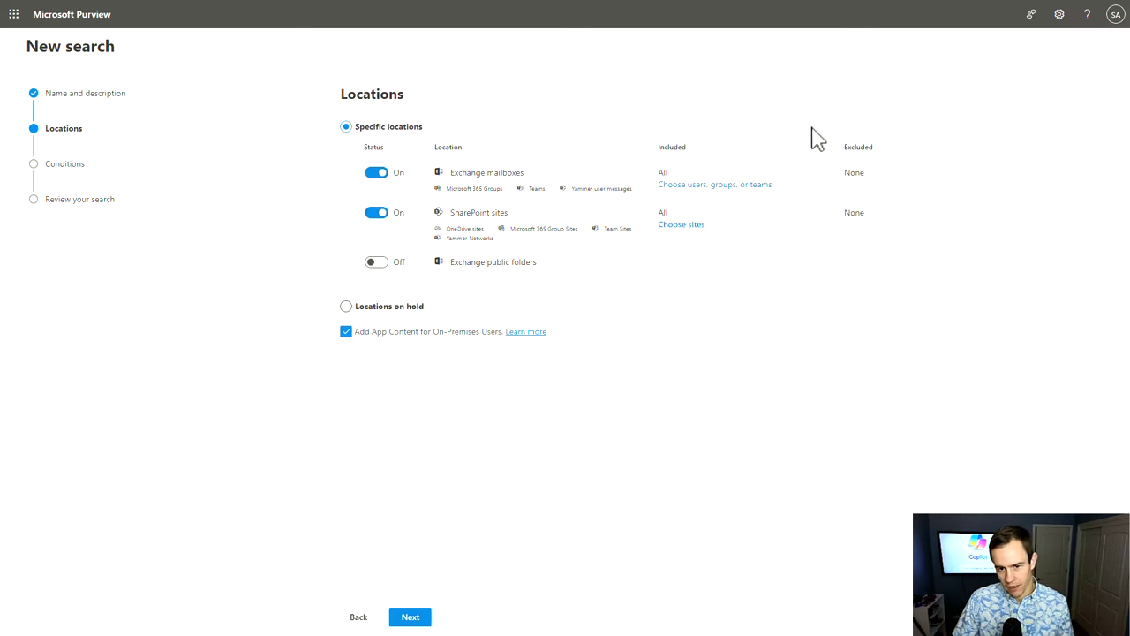
click(422, 614)
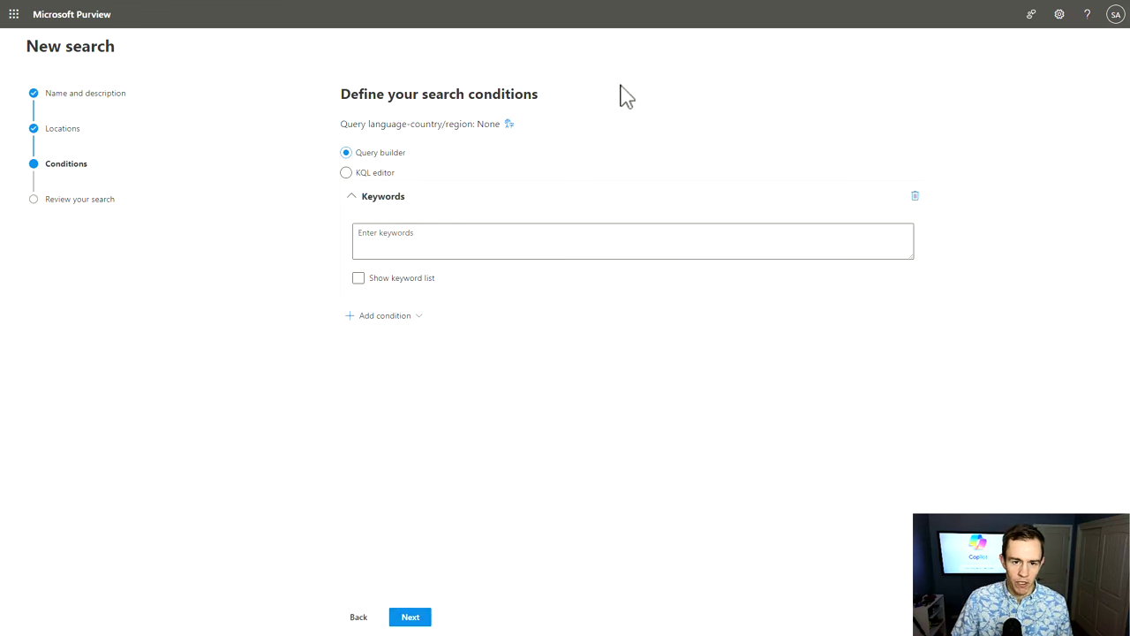
Add a Type condition to the search that equals Copilot interactions.
click(394, 318)
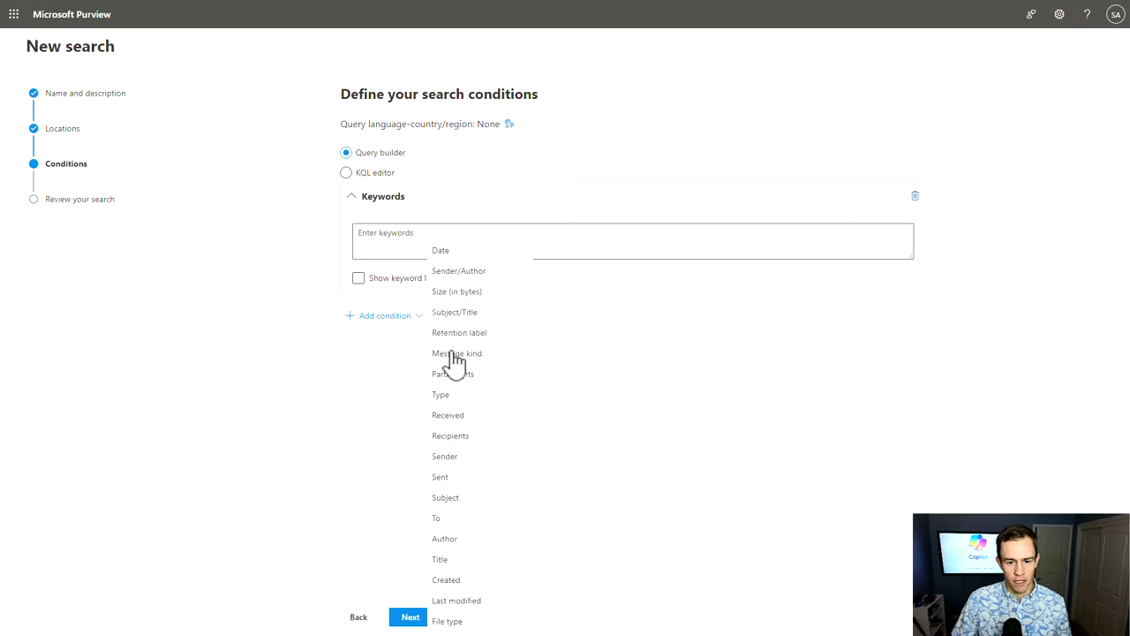
click(436, 397)
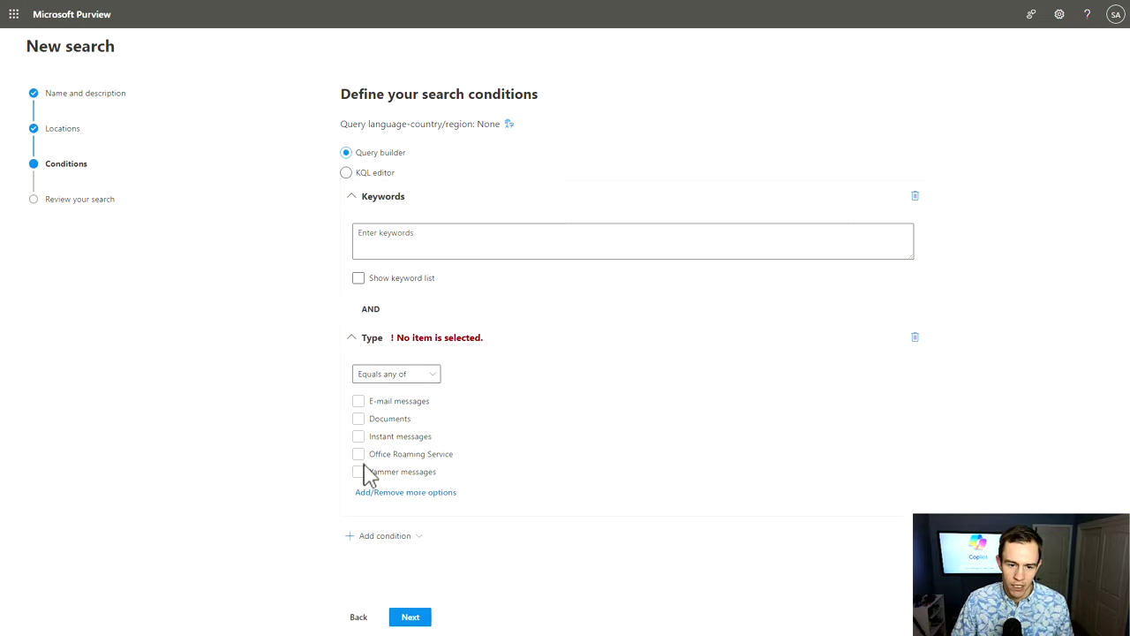
click(362, 492)
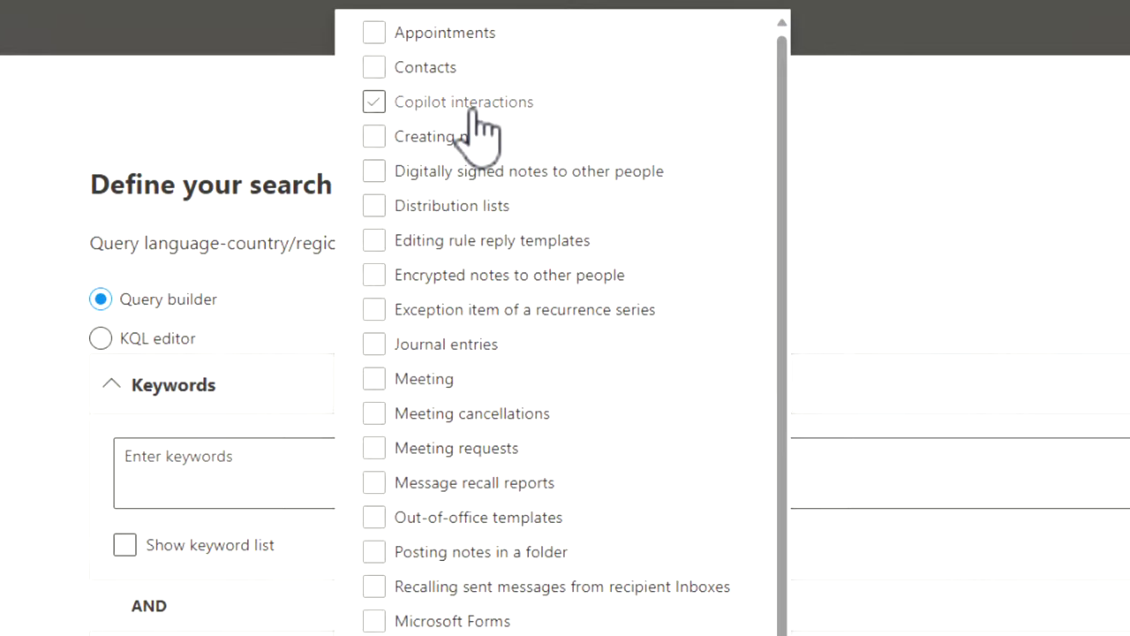
click(437, 103)
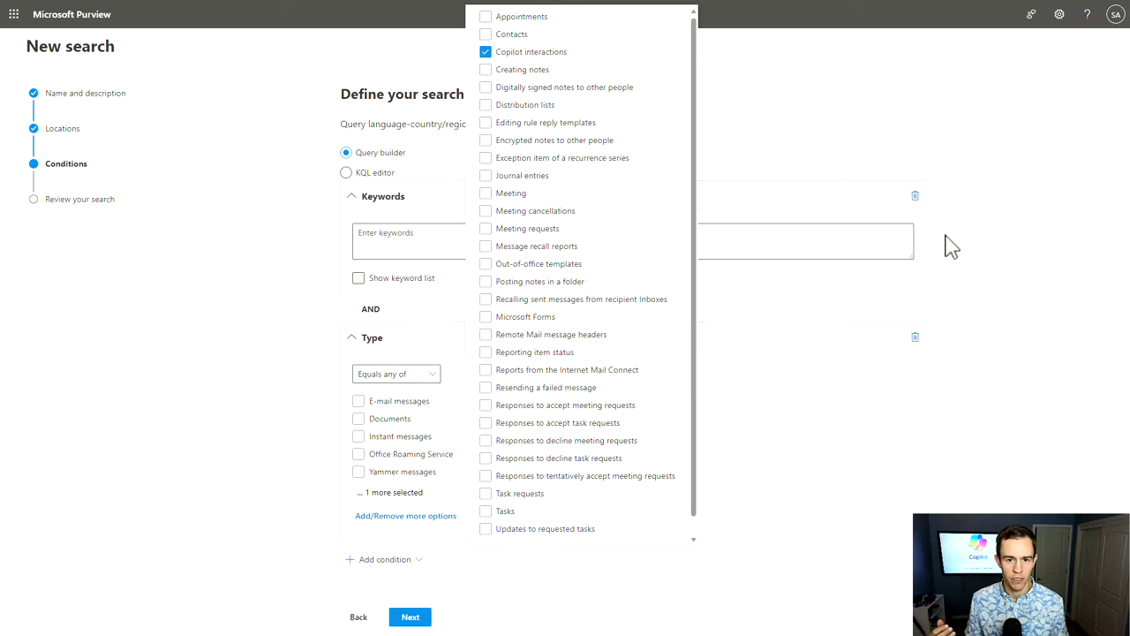
Read the Microsoft Learn article on searching for and deleting Copilot data, covering eDiscovery (Premium), the required roles, the procedure and Copilot data sources.
scroll(951, 246, down, 2)
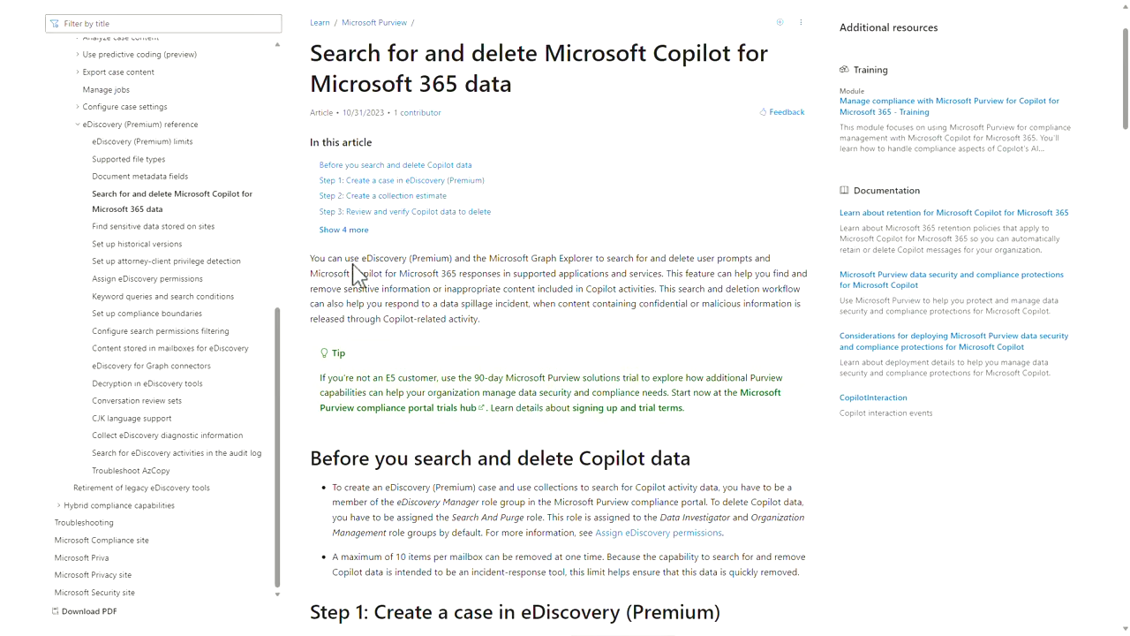
drag(362, 258, 452, 258)
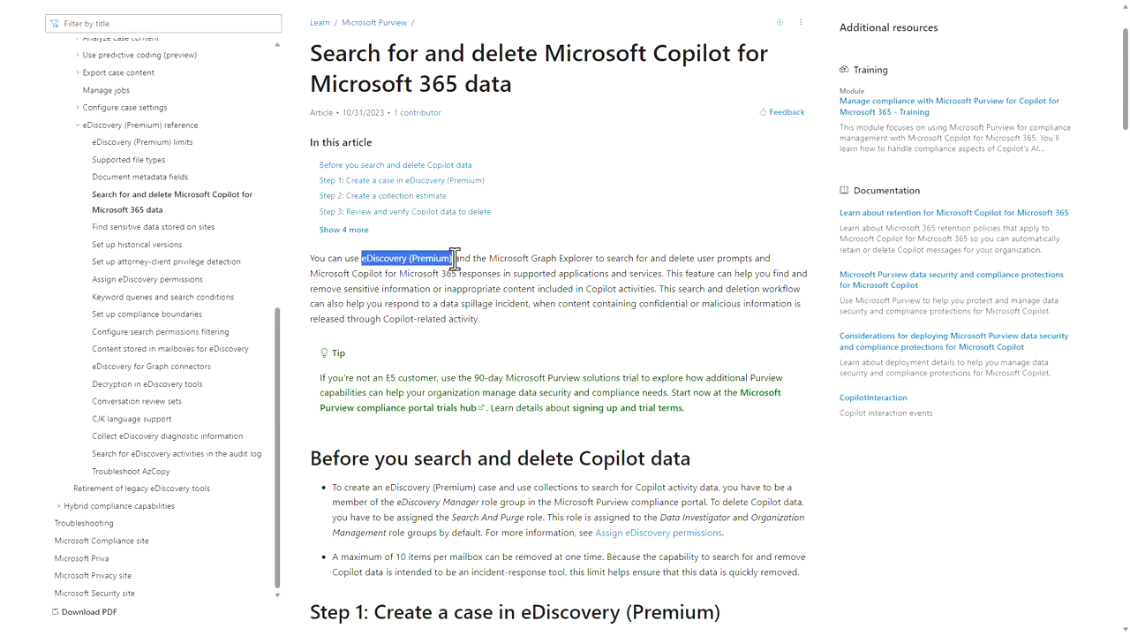
scroll(545, 256, down, 4)
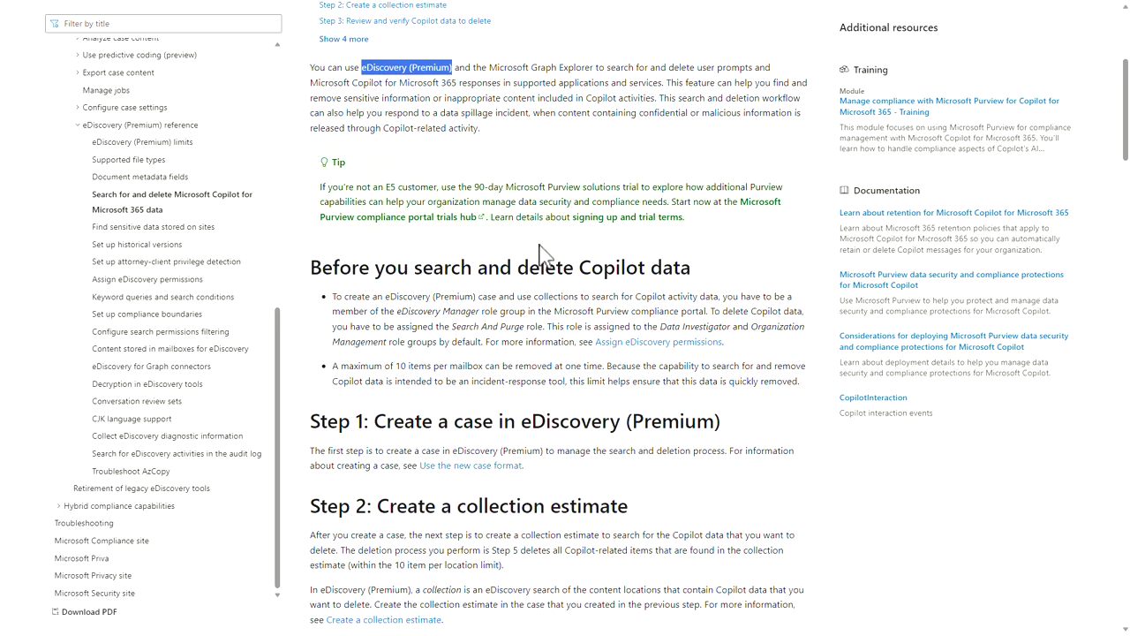
scroll(544, 256, down, 3)
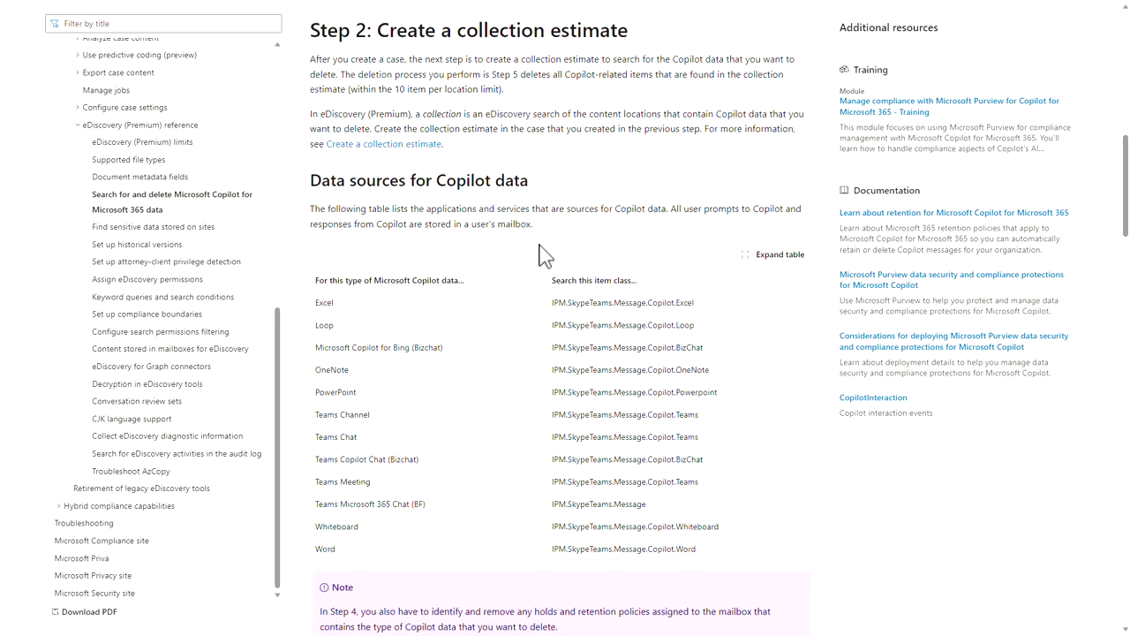
scroll(544, 256, down, 2)
scroll(541, 254, down, 4)
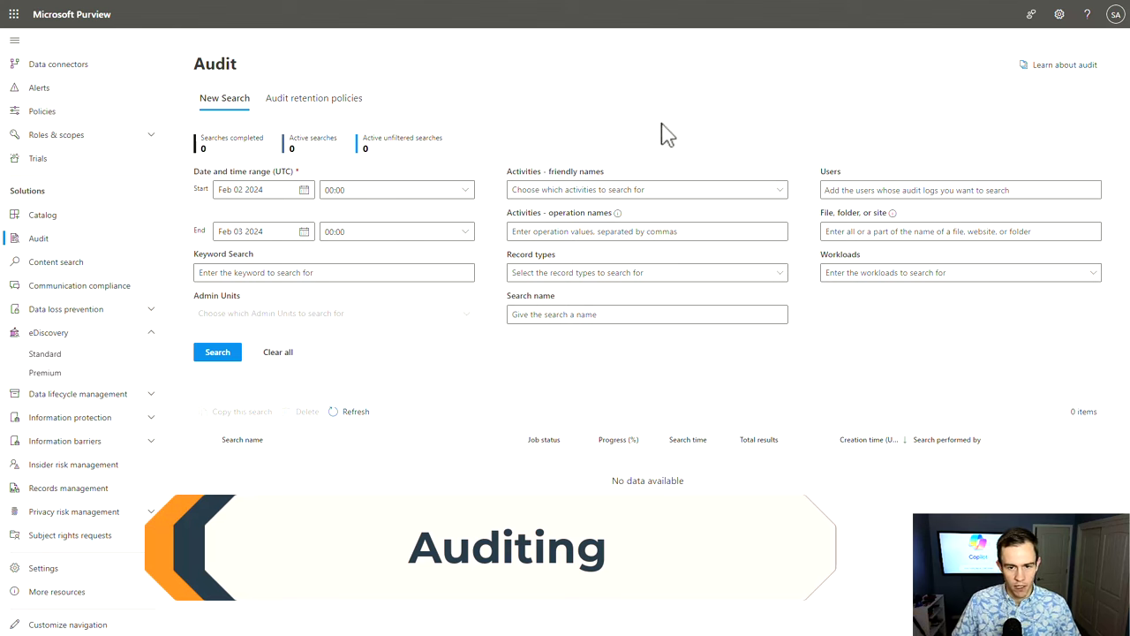
Set the audit search's activity filter to Interacted with Copilot, finding it with the term copilot.
click(781, 192)
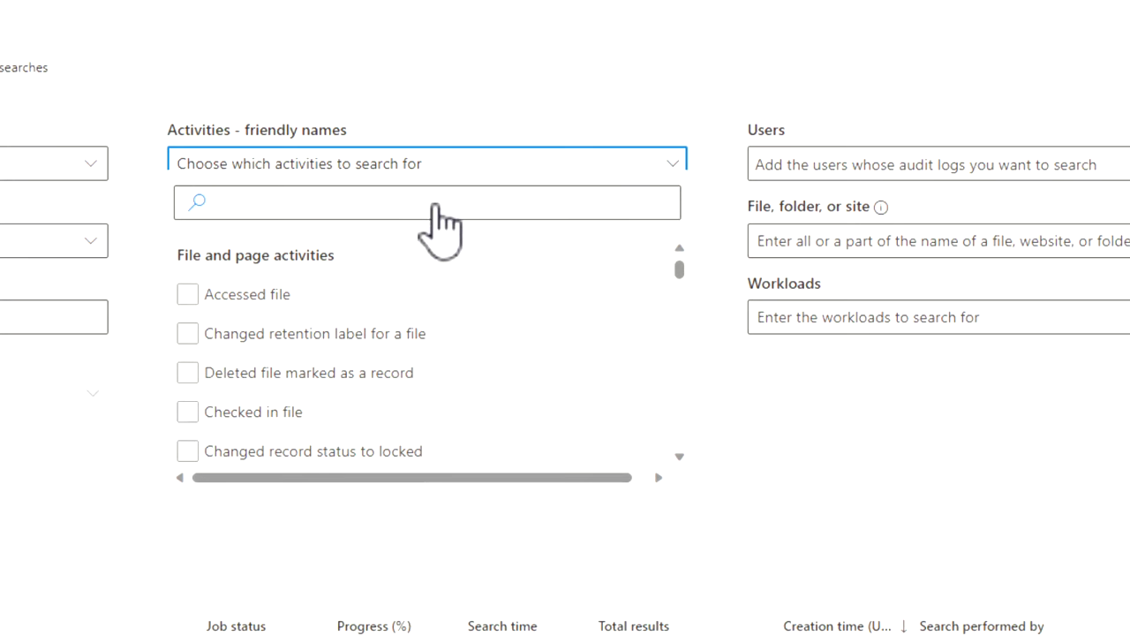
click(433, 210)
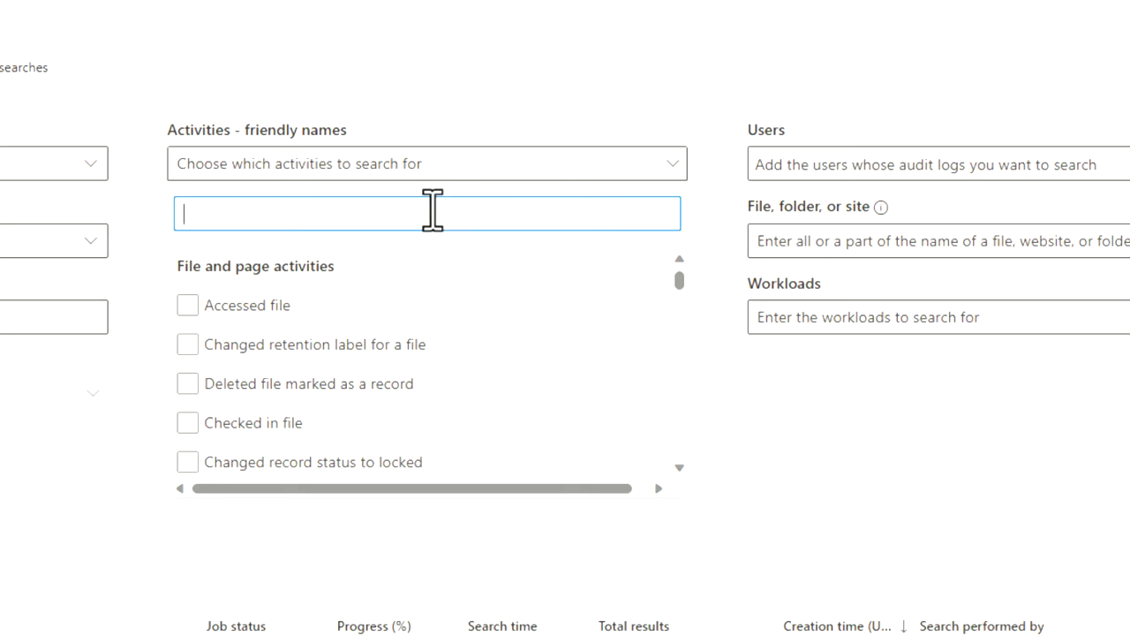
text(copilot)
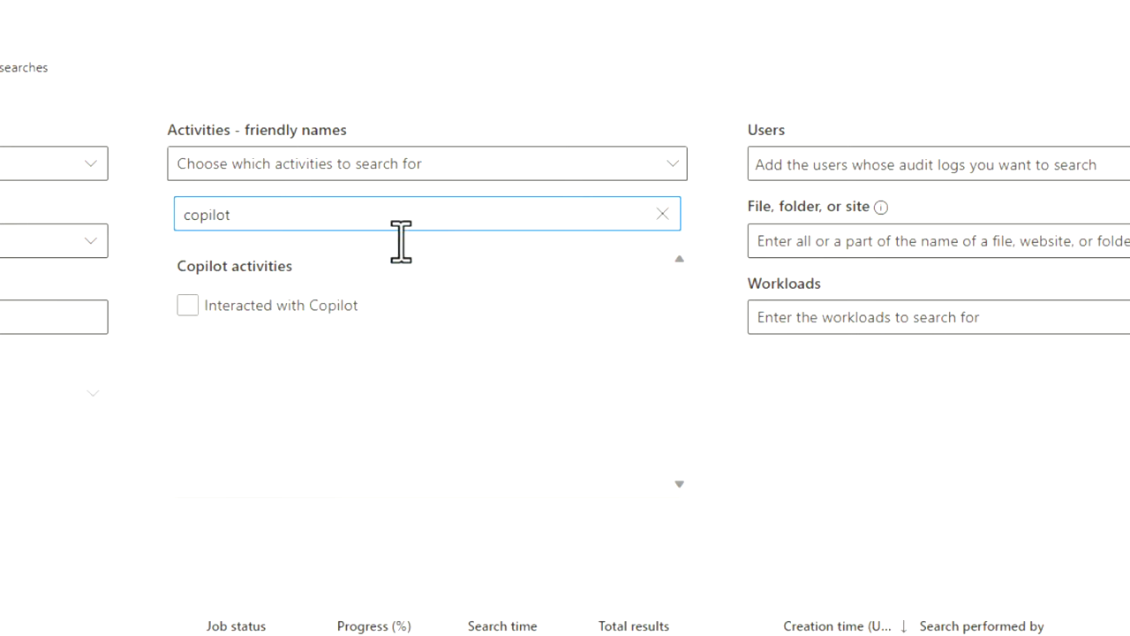
click(189, 309)
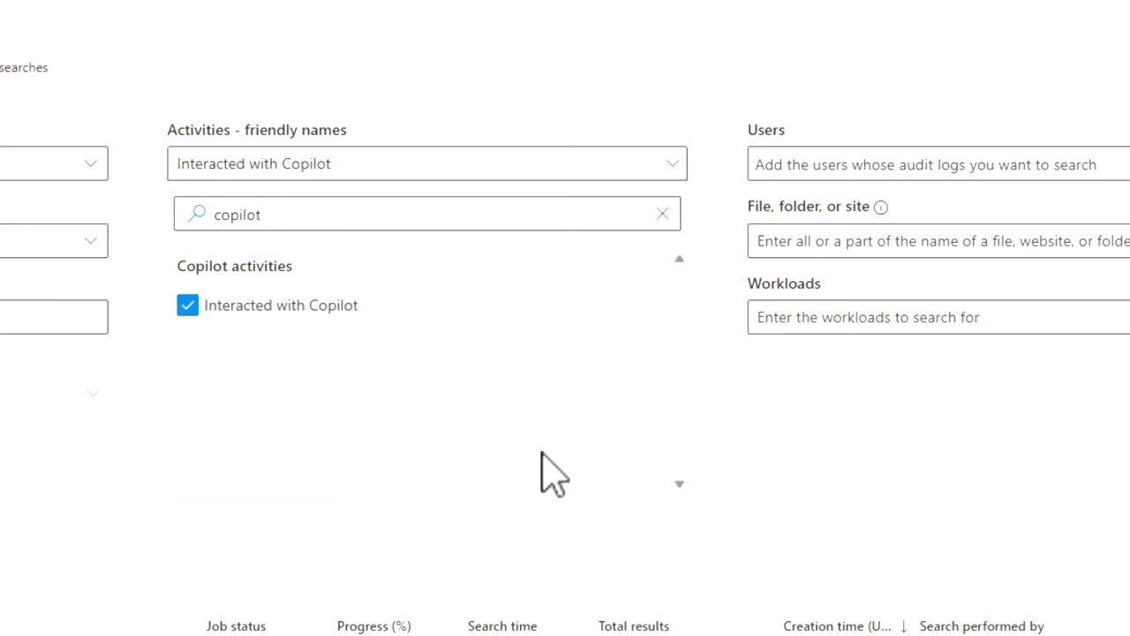
click(819, 477)
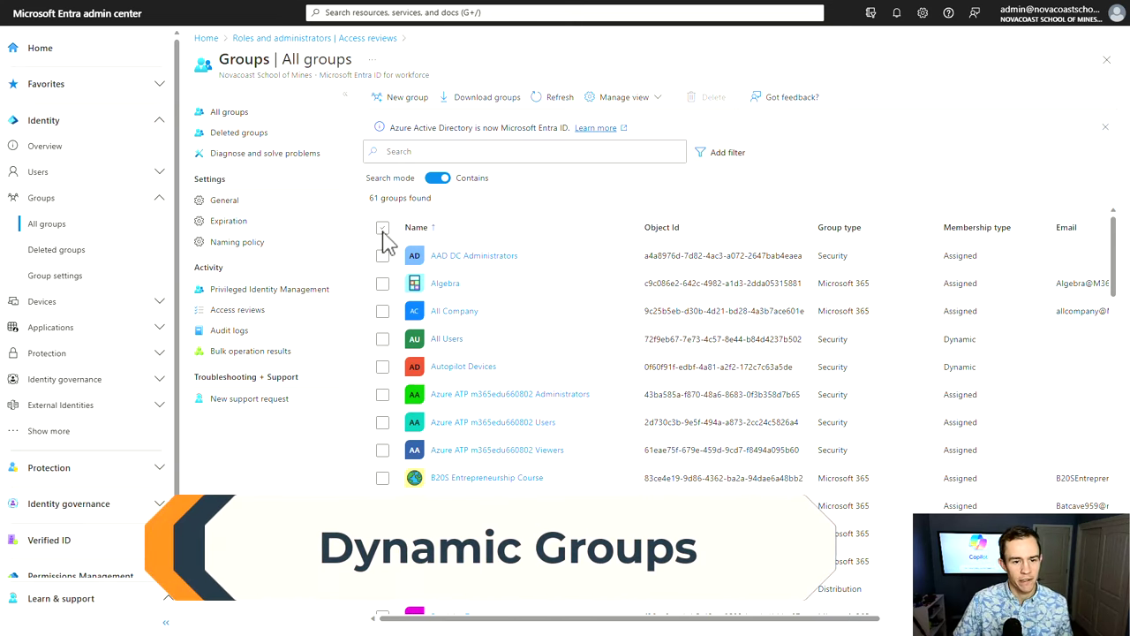
In the Microsoft Entra admin center, start a new security group named Copilot Test with the Dynamic User membership type.
click(408, 97)
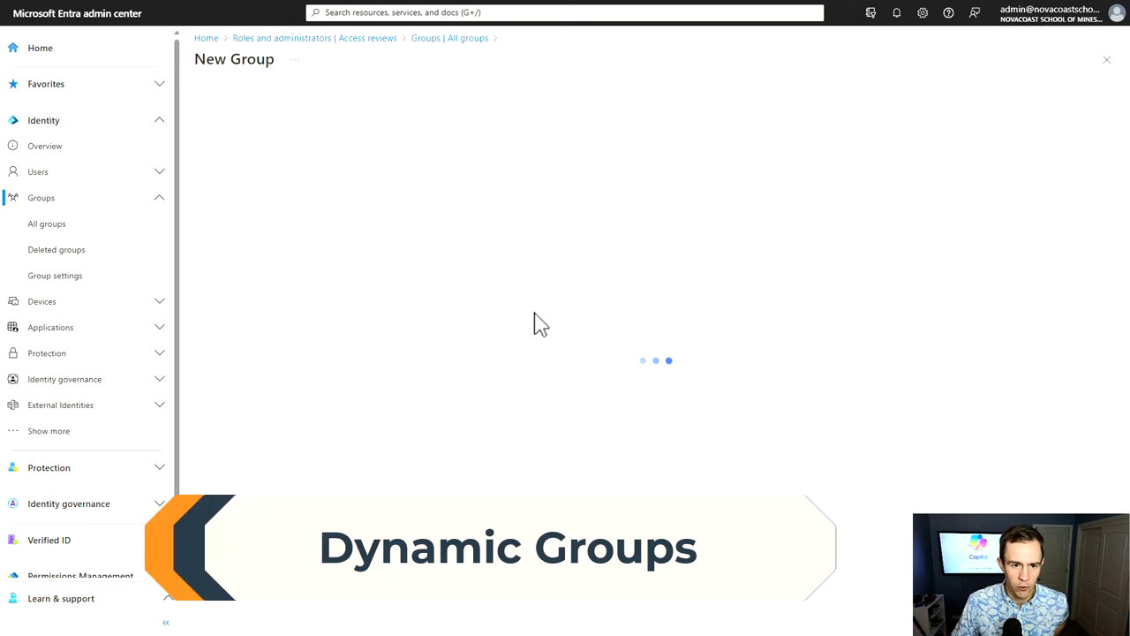
click(366, 301)
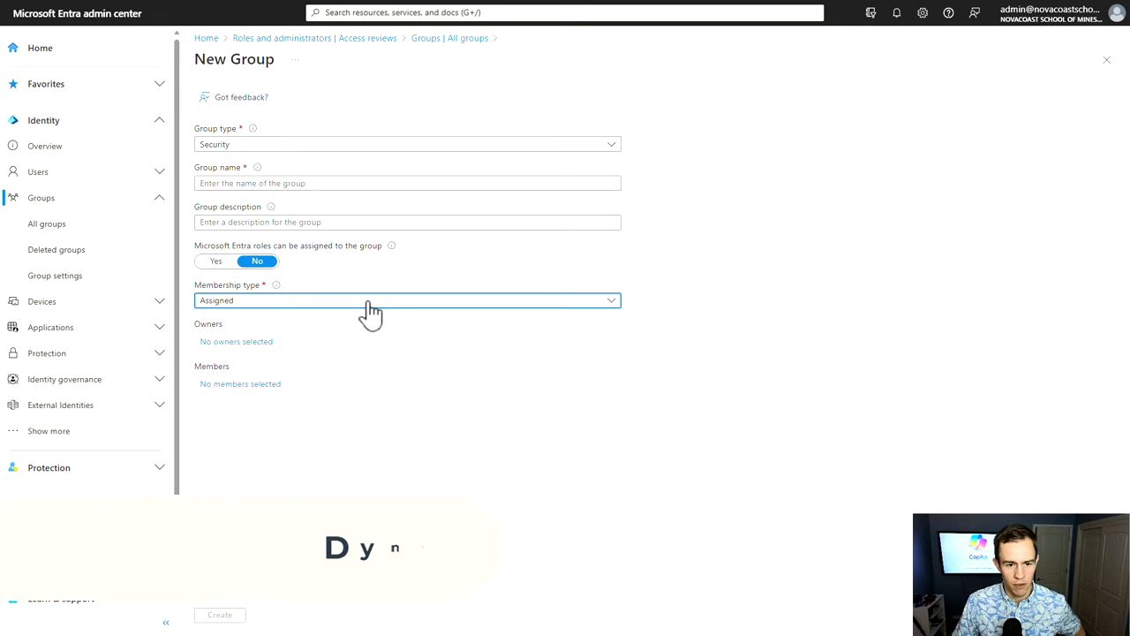
click(230, 340)
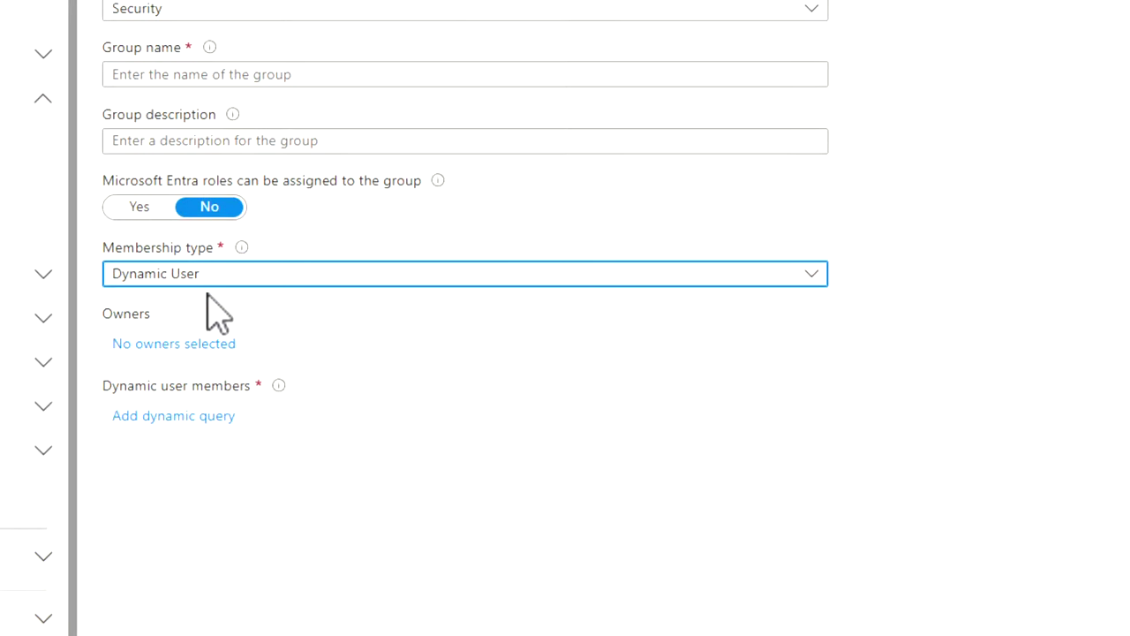
click(499, 65)
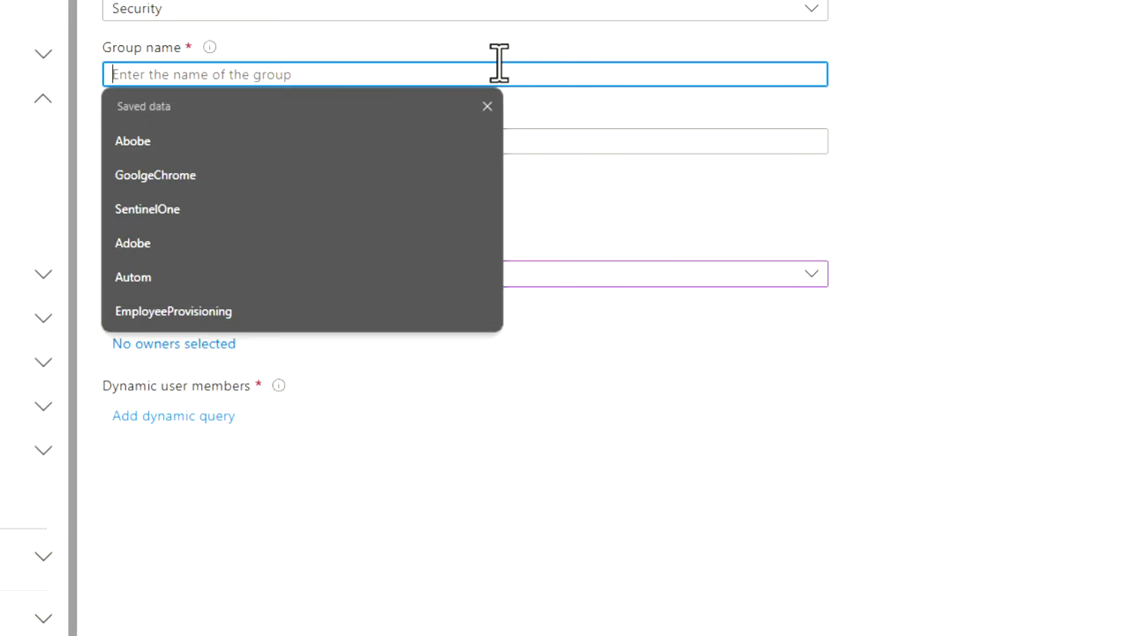
text(Copilot Te)
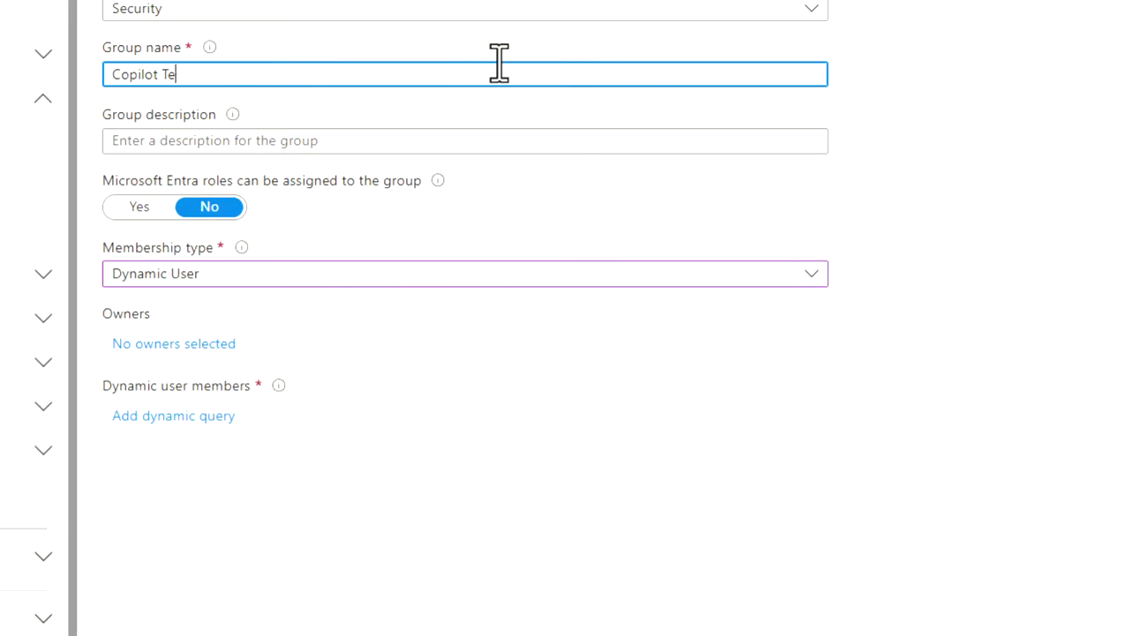
text(st)
Add a dynamic query to the group with the membership expression accountEnabled Equals true.
click(173, 422)
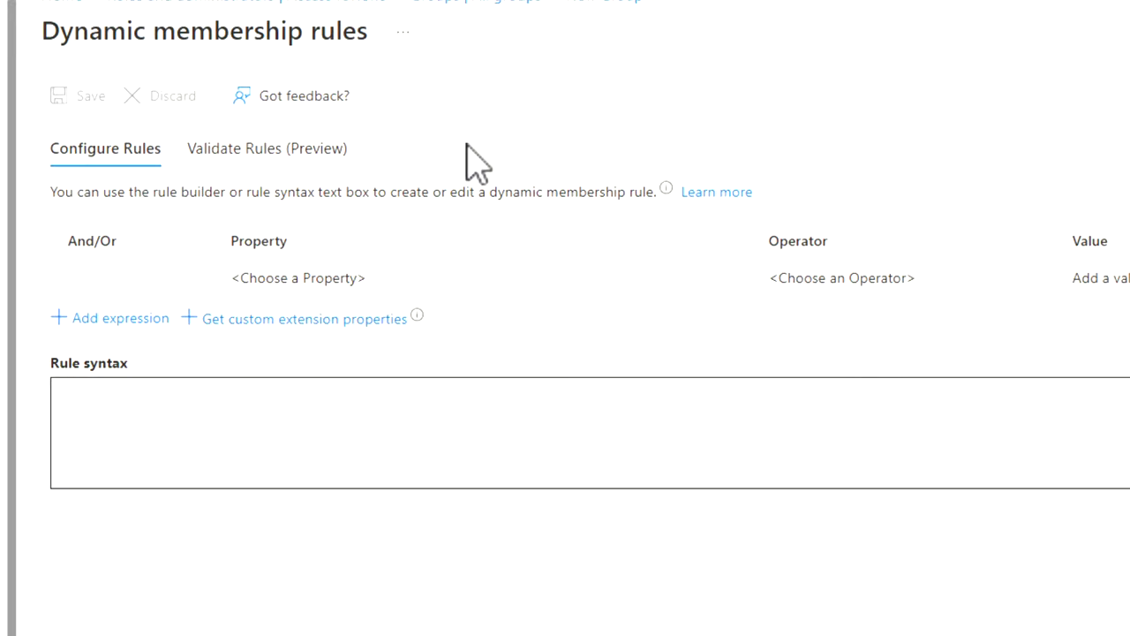
click(265, 279)
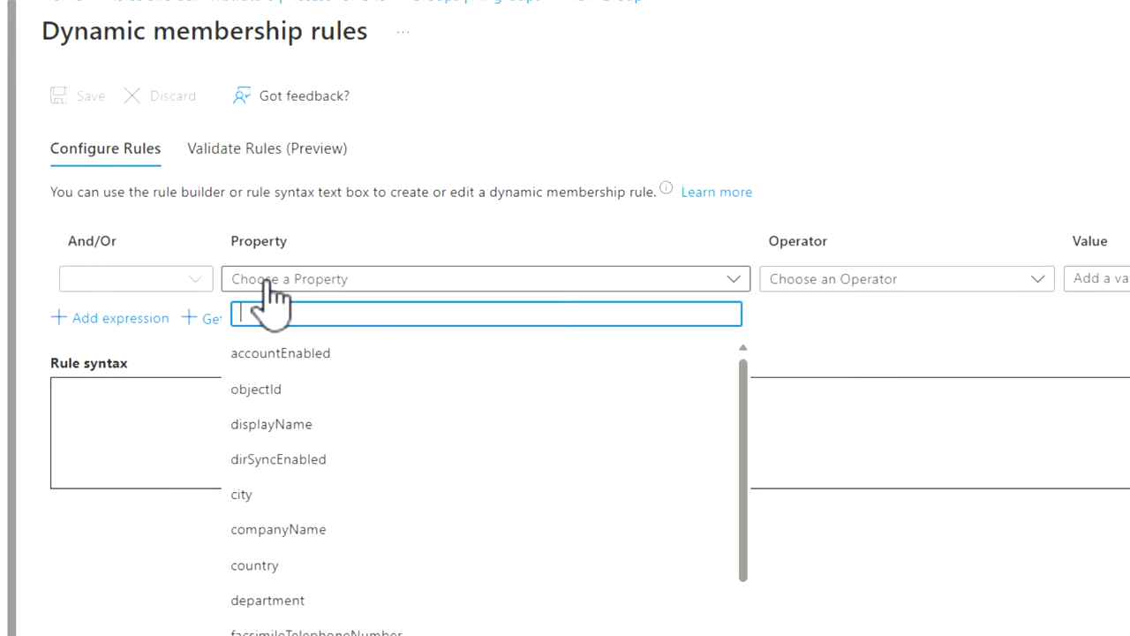
click(319, 353)
click(788, 281)
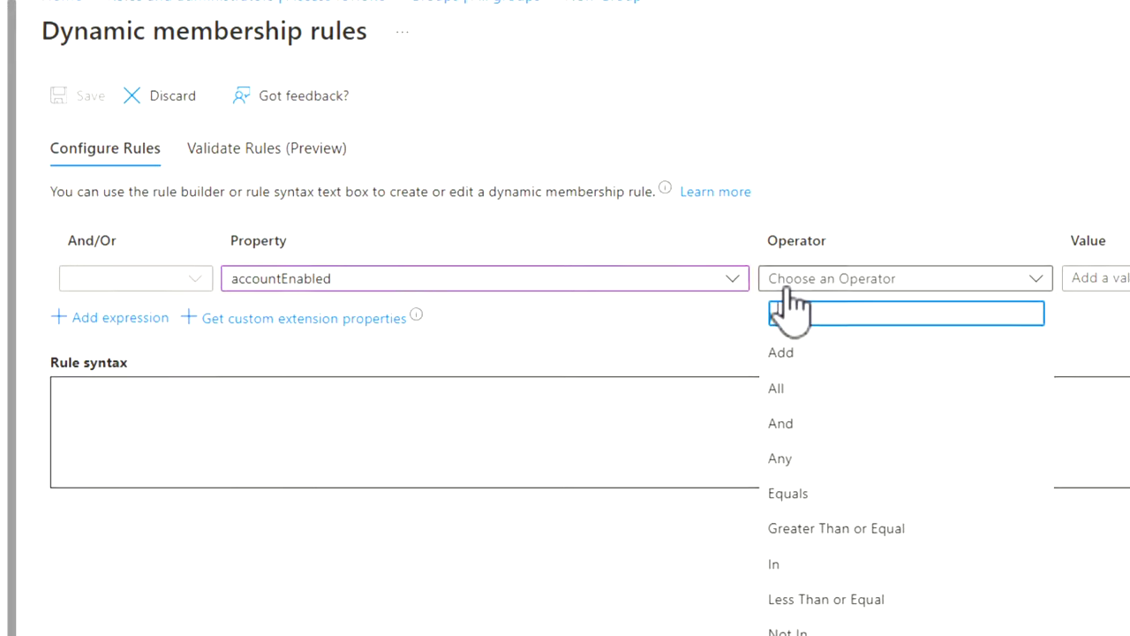
click(787, 493)
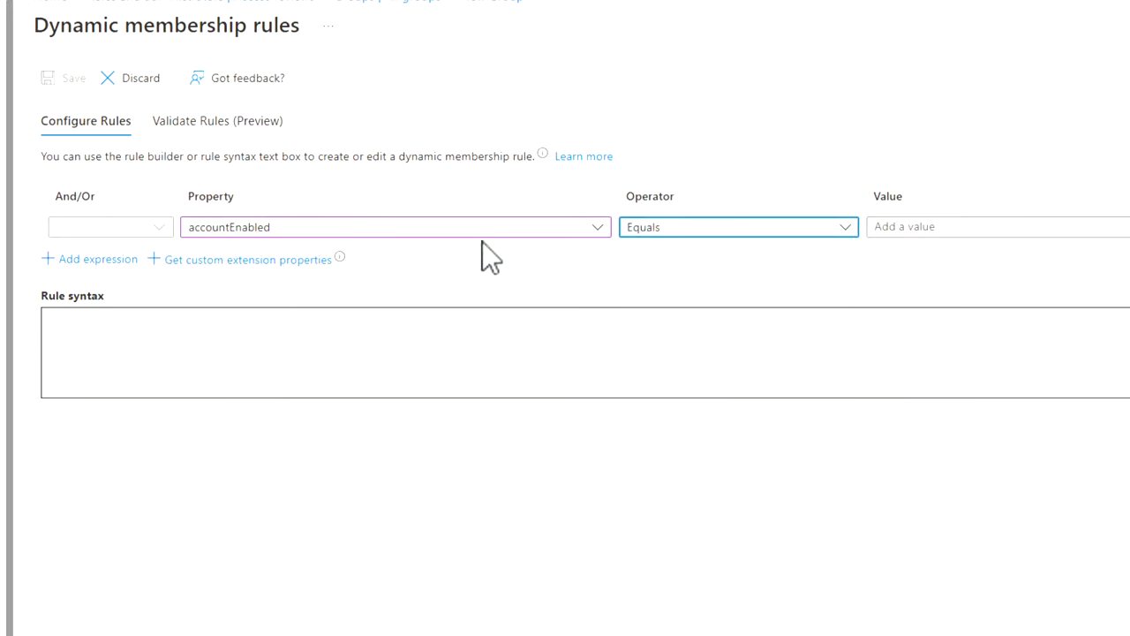
click(900, 226)
text(ture)
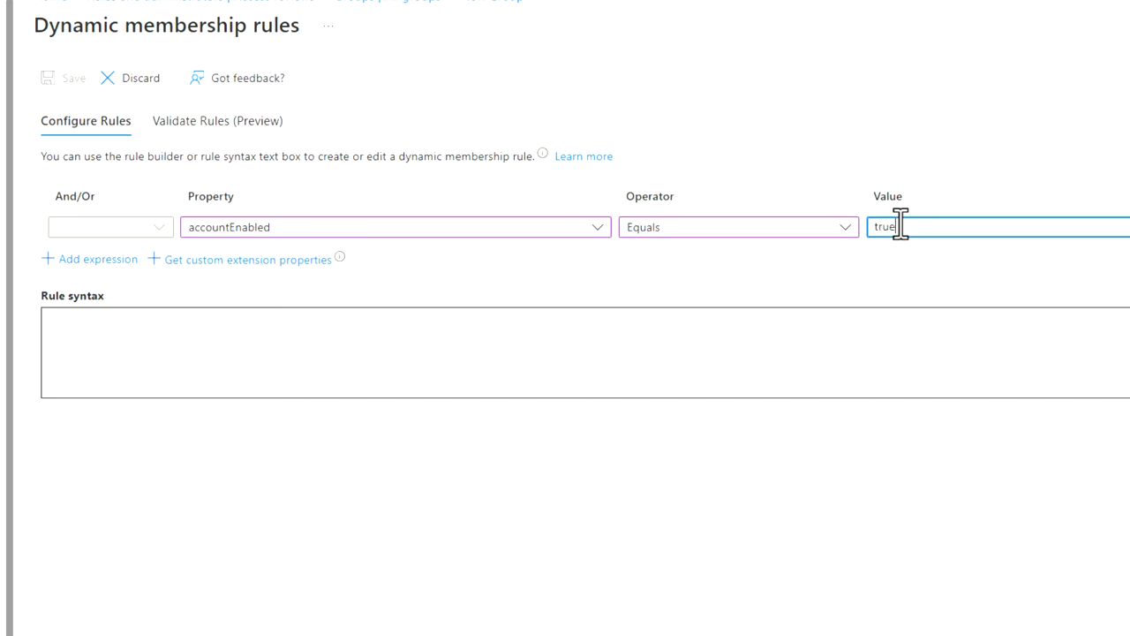
click(905, 246)
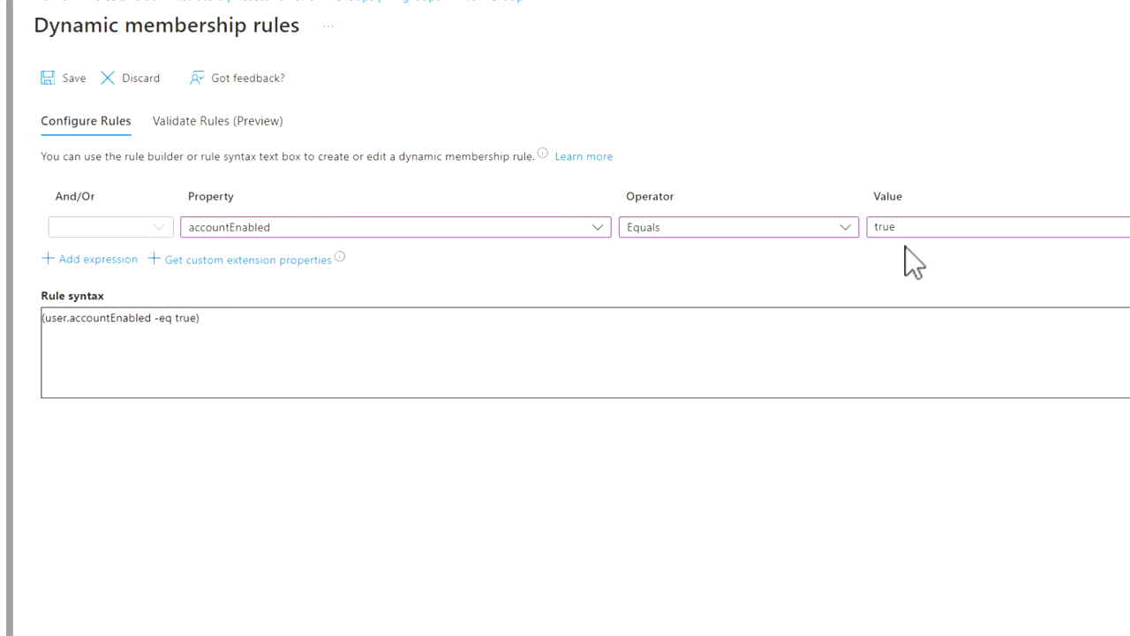
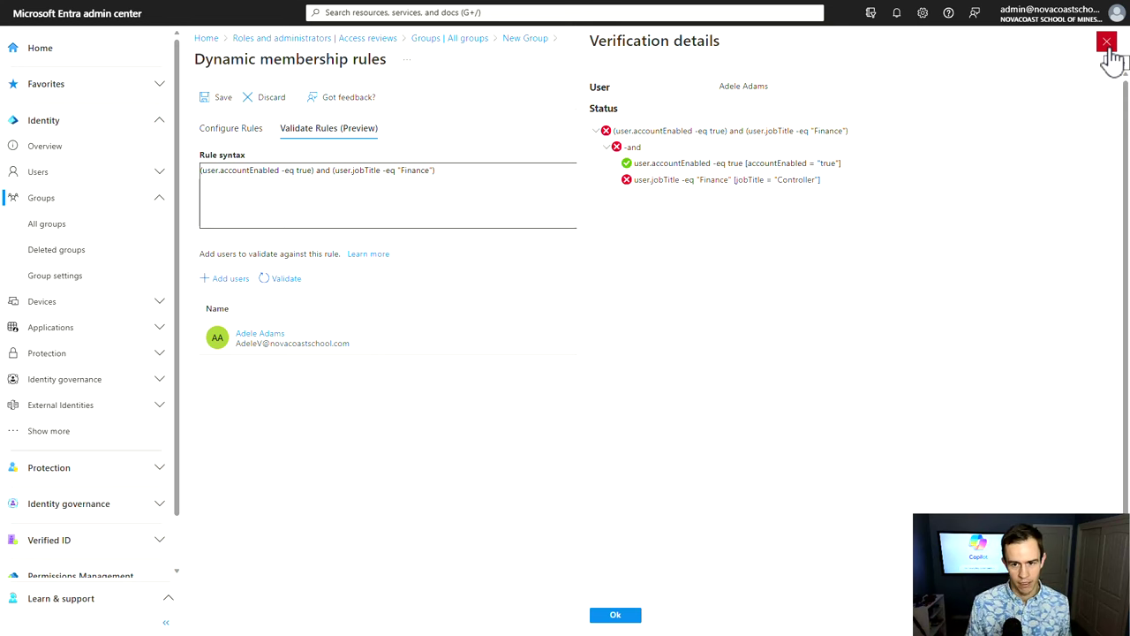
Leave the dynamic rule validation and start a new access review for groups.
click(1106, 42)
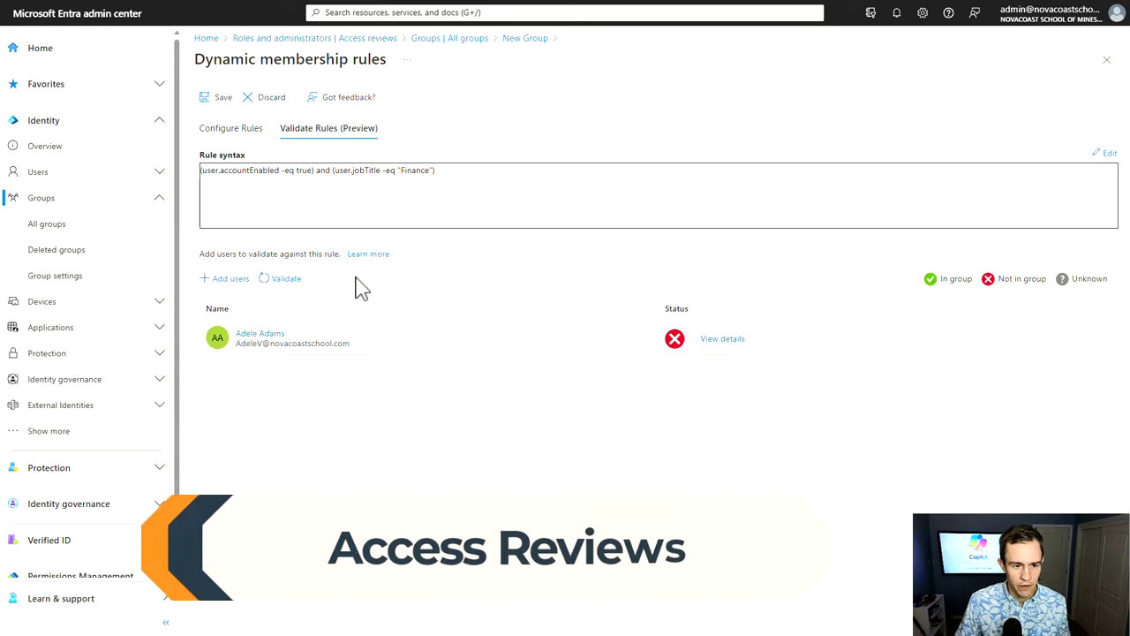
click(433, 40)
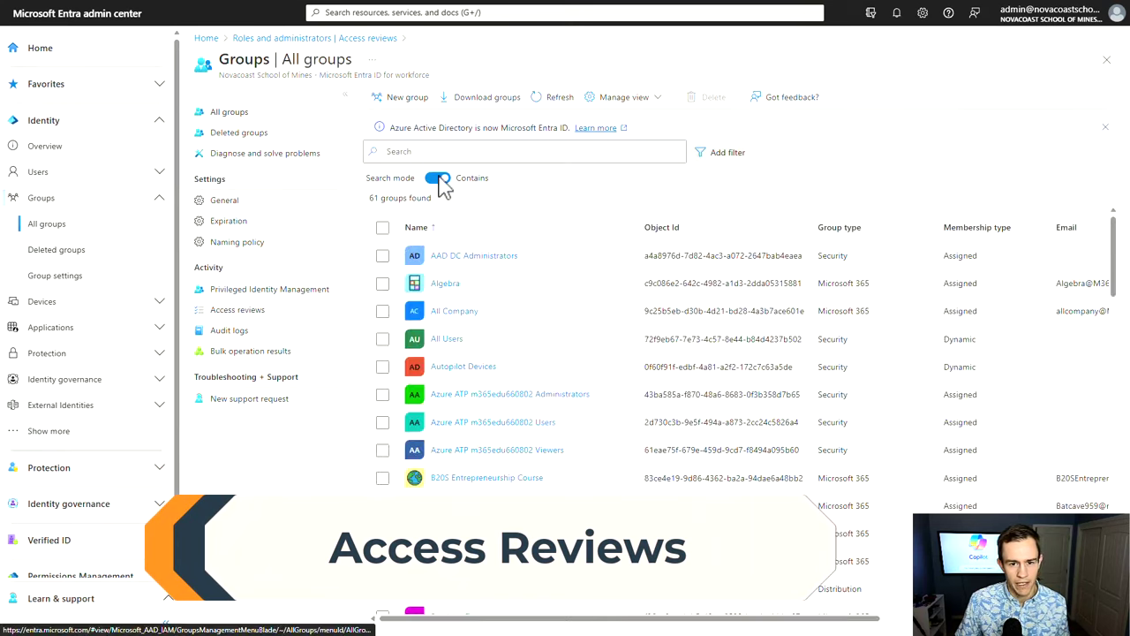
click(234, 313)
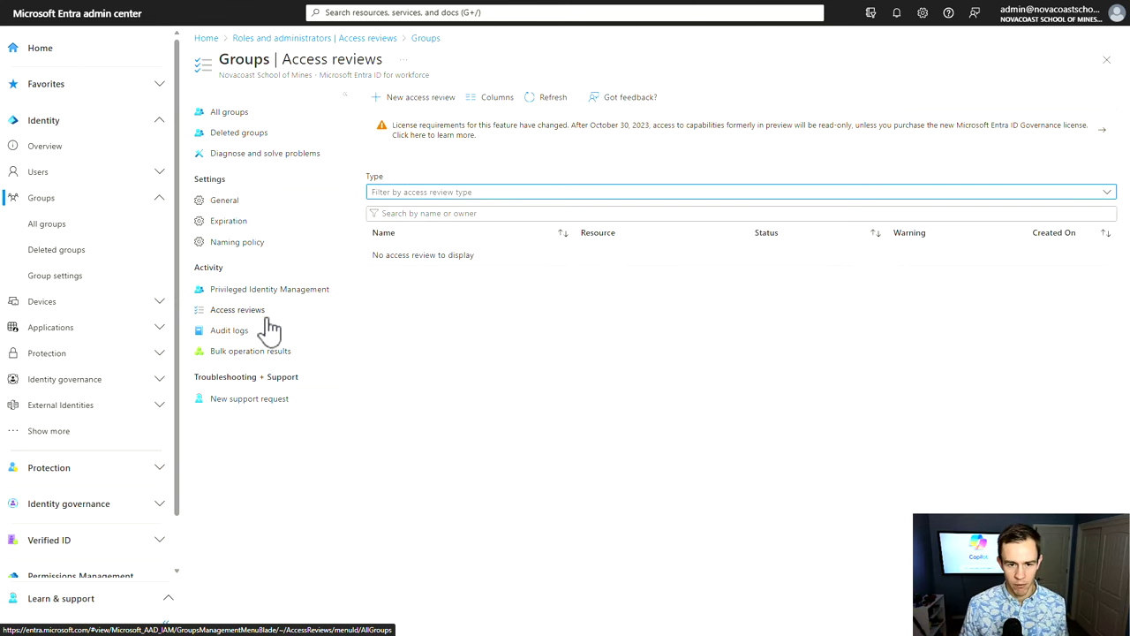
click(410, 97)
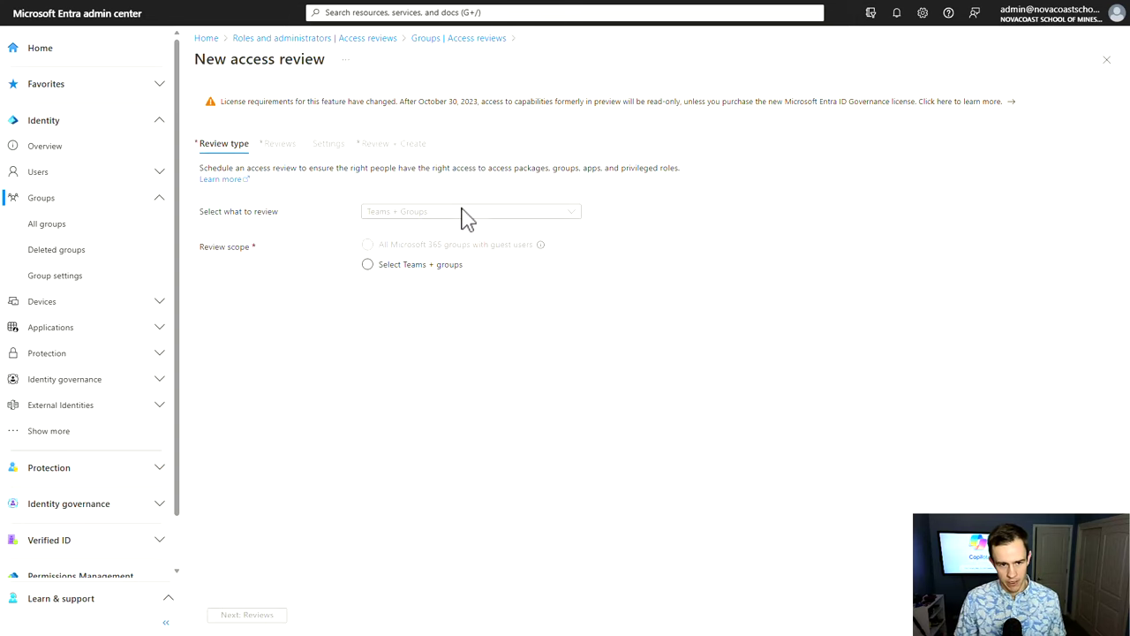
Scope the access review to the Health Research group with all users included, and proceed to the reviewer settings.
click(449, 266)
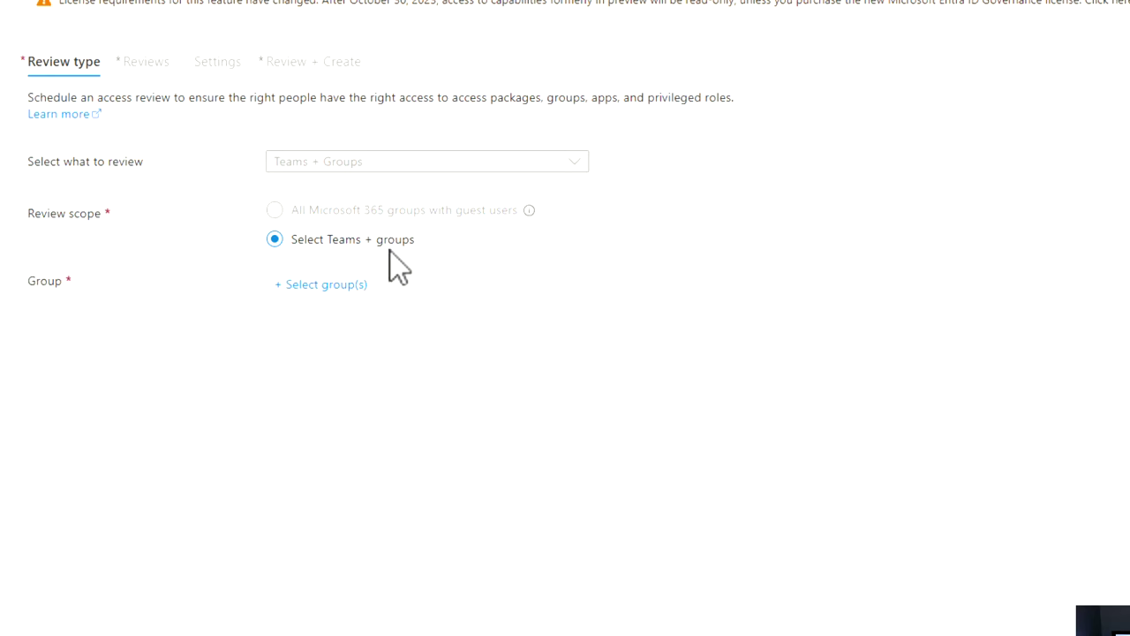
click(332, 286)
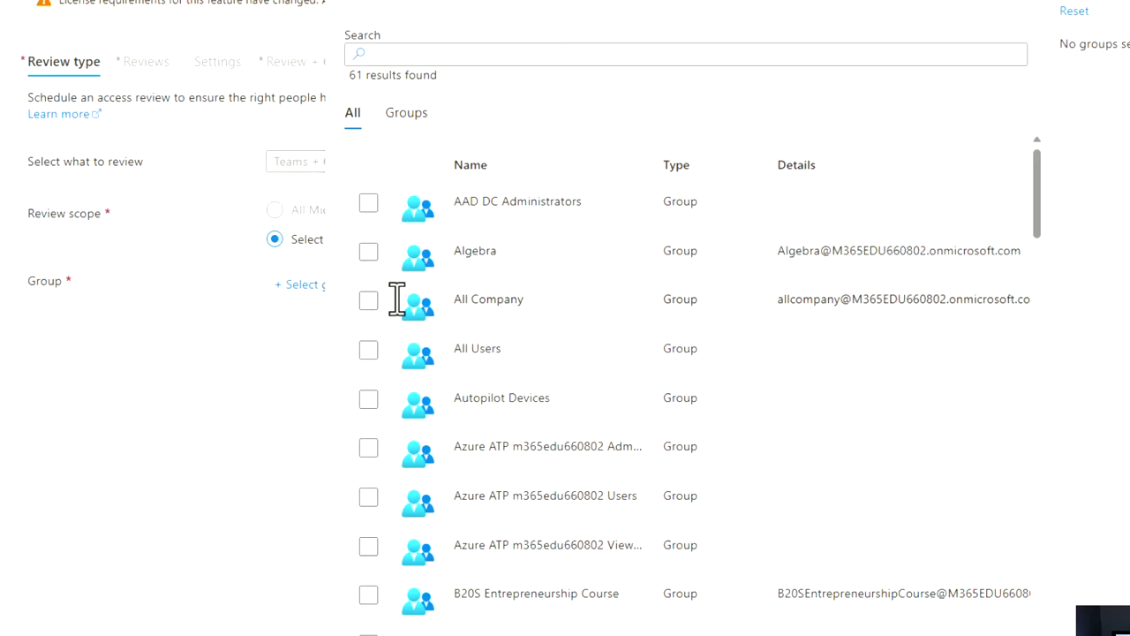
scroll(392, 297, down, 3)
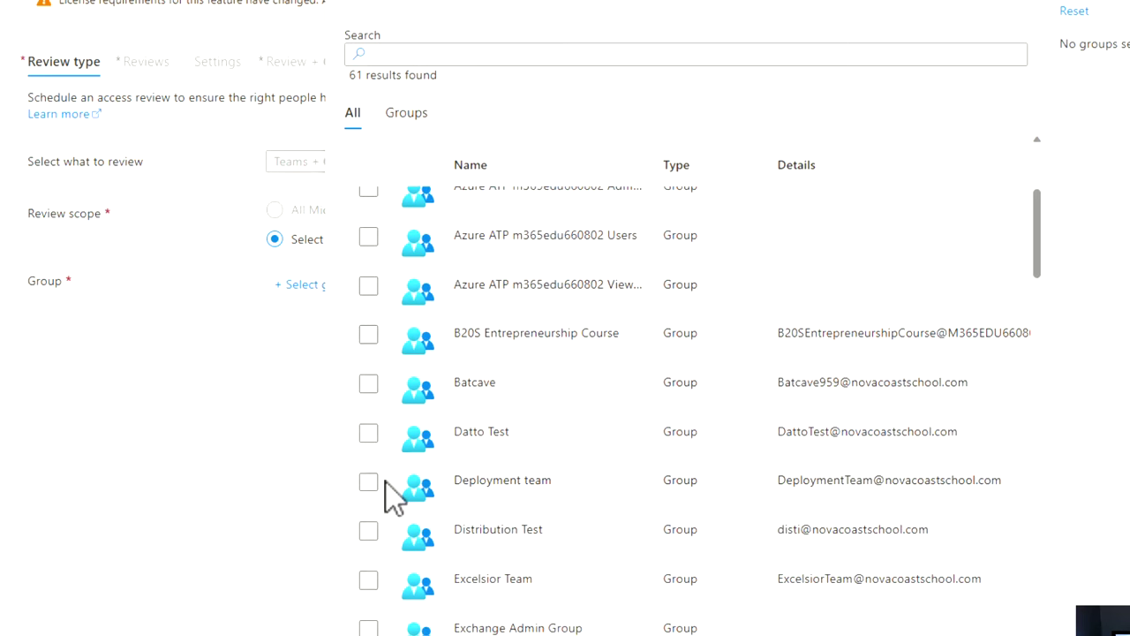
click(370, 481)
click(370, 481)
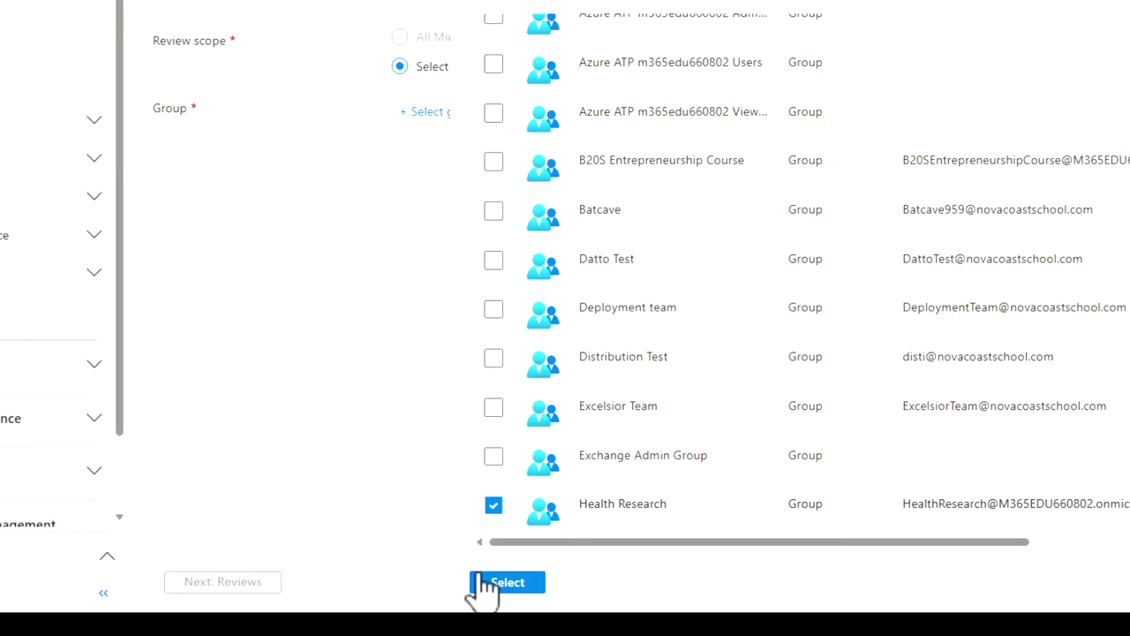
click(508, 583)
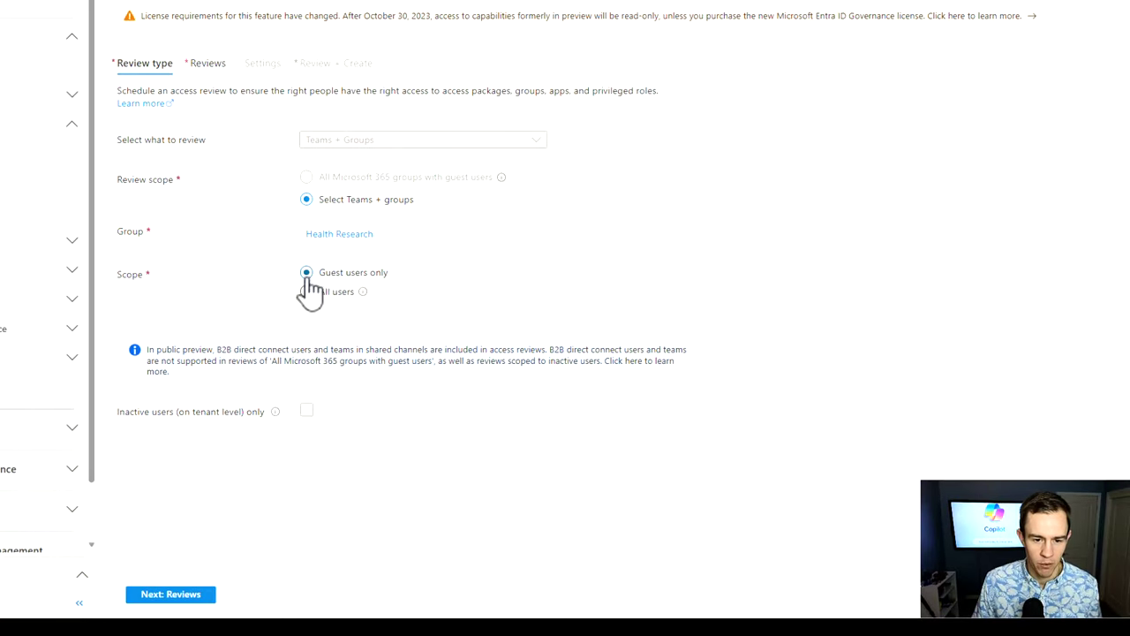
click(331, 292)
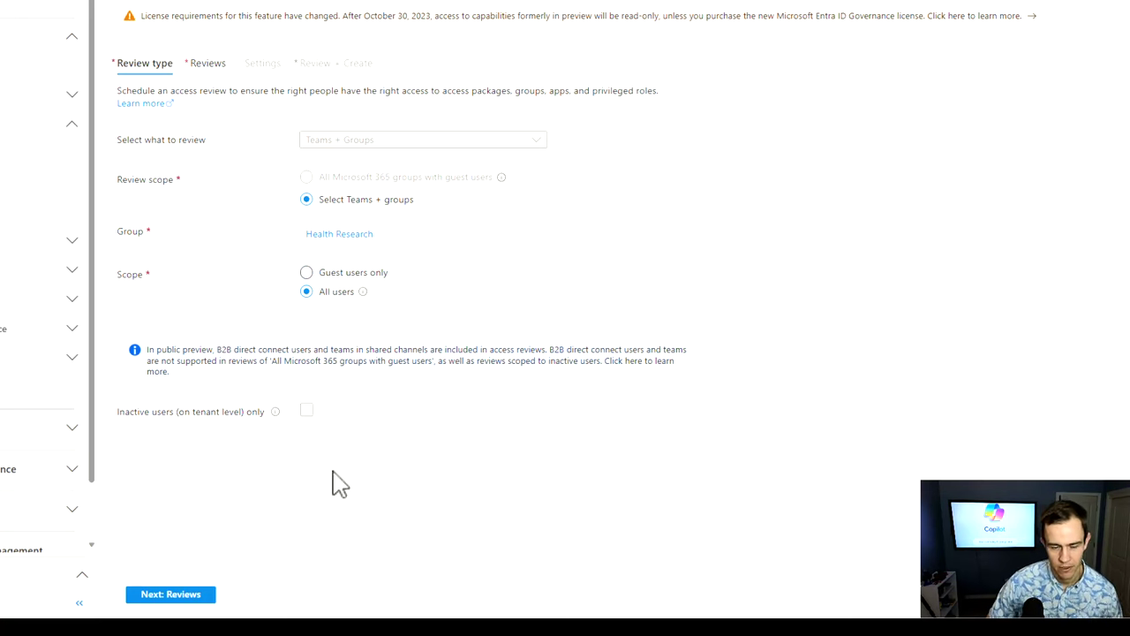
click(187, 598)
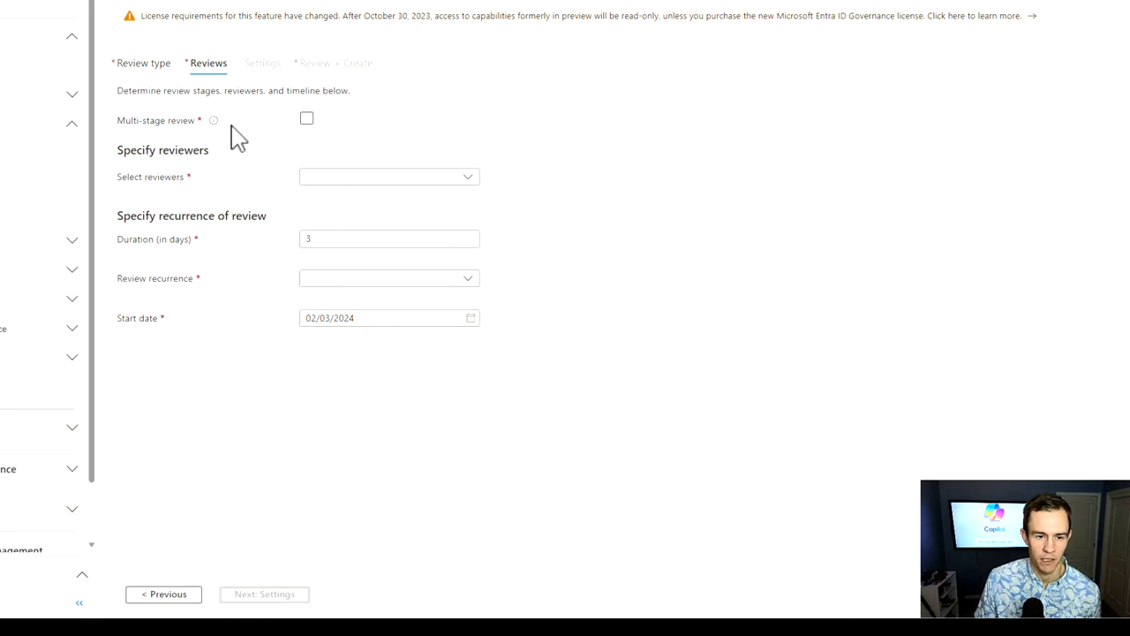
Make the access review multi-stage and look through the recurrence and next-stage reviewee options.
click(306, 122)
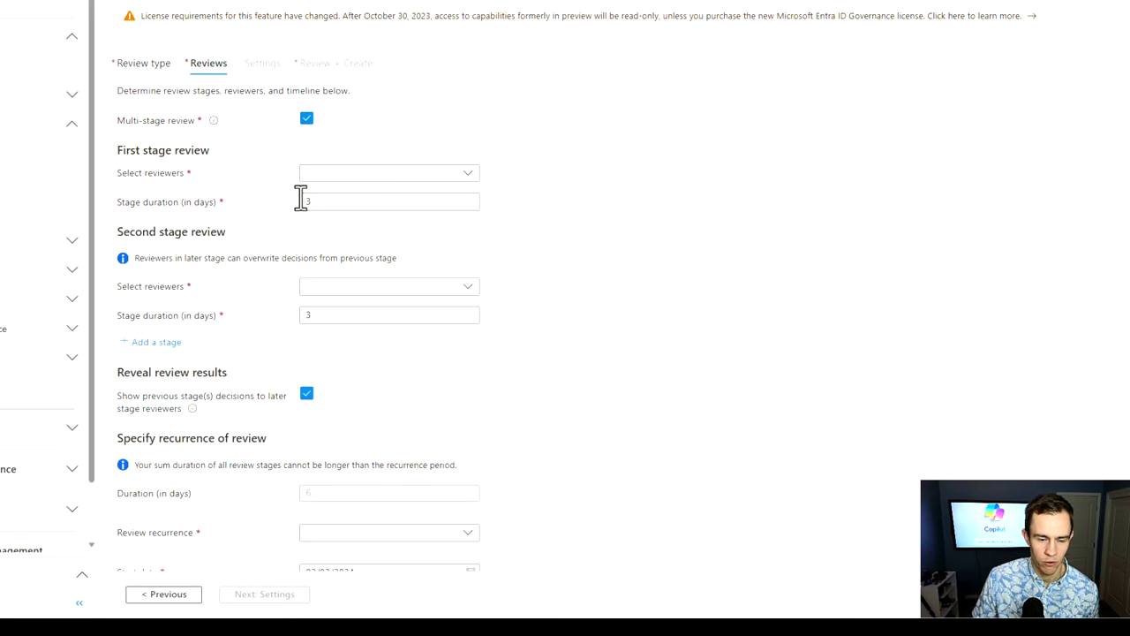
scroll(300, 247, down, 1)
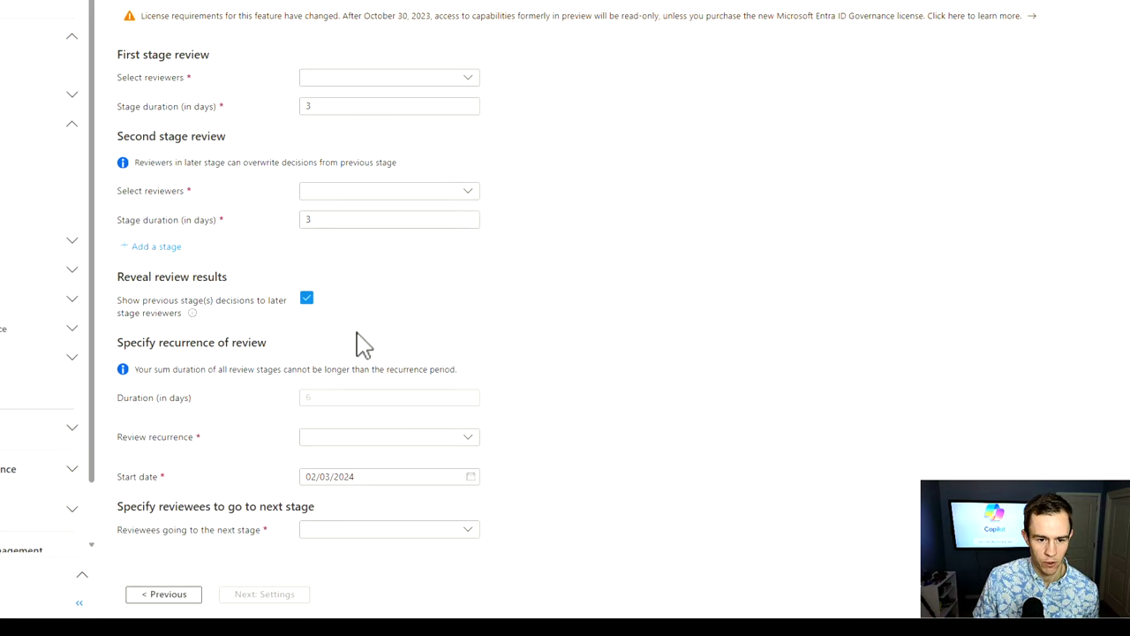
click(392, 441)
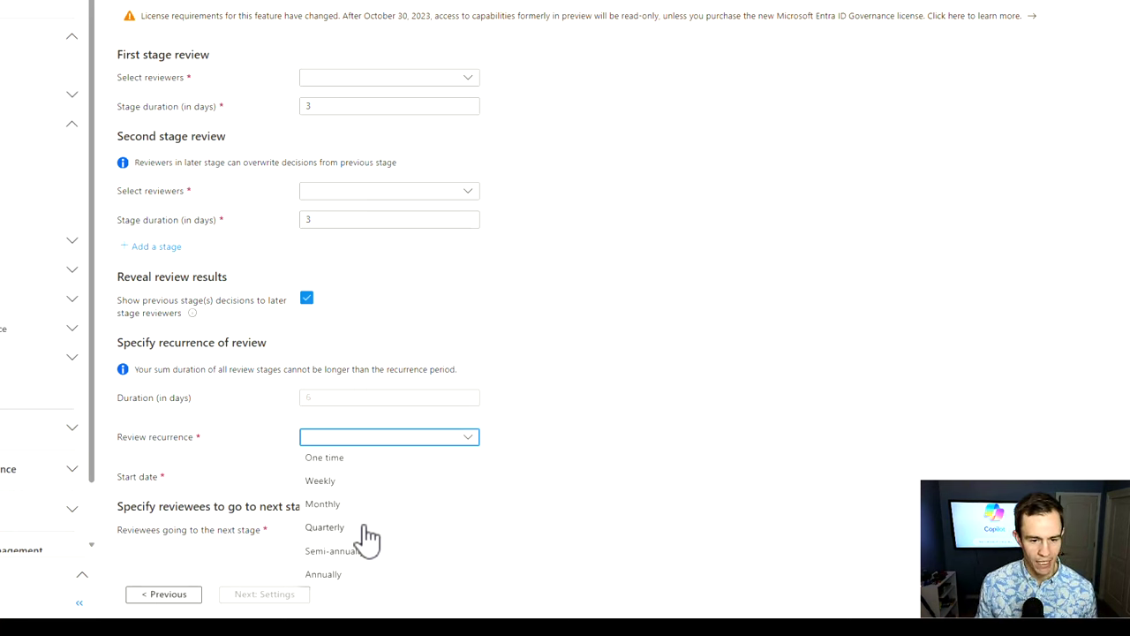
click(530, 484)
click(404, 533)
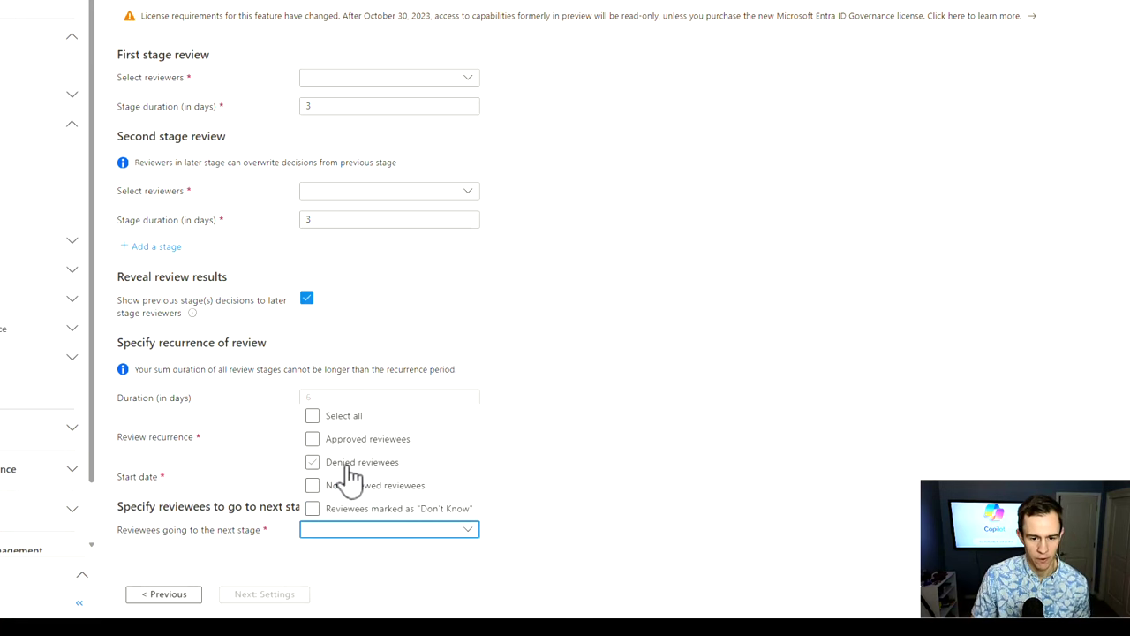
click(654, 473)
scroll(461, 469, up, 1)
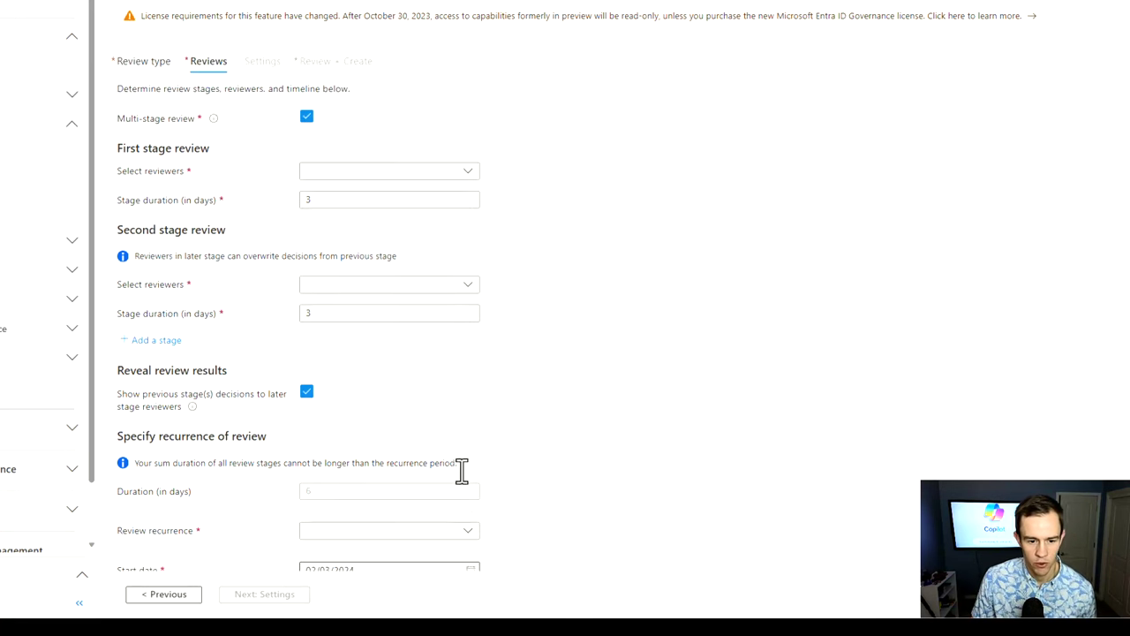
scroll(446, 478, down, 1)
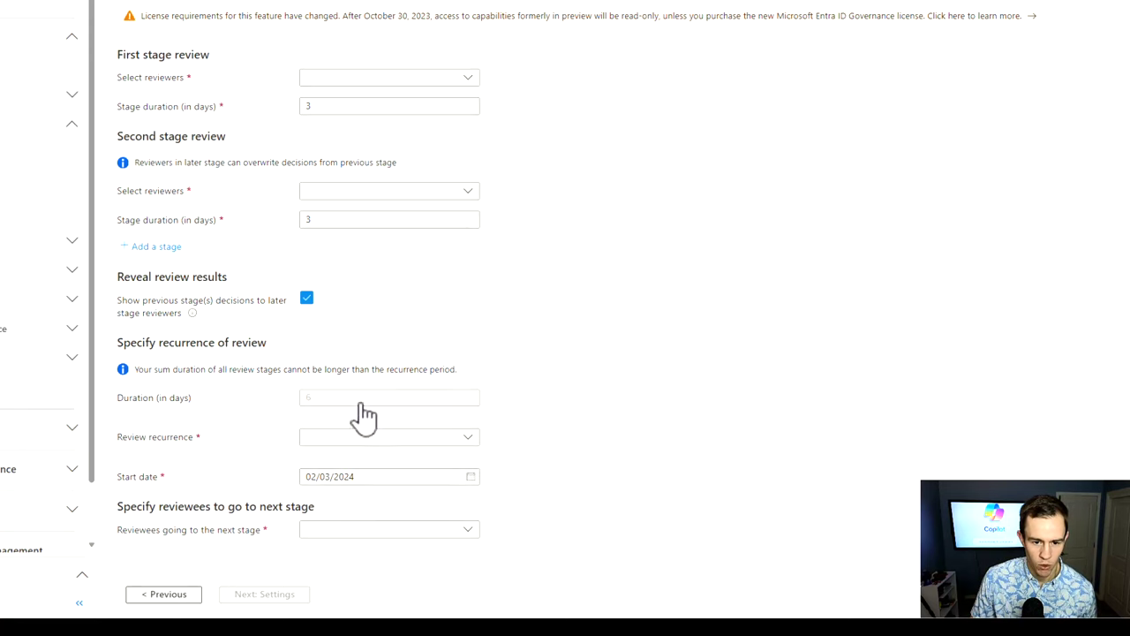
scroll(335, 406, up, 1)
Assign Group owner(s) as reviewers for both the first and second review stages.
click(332, 175)
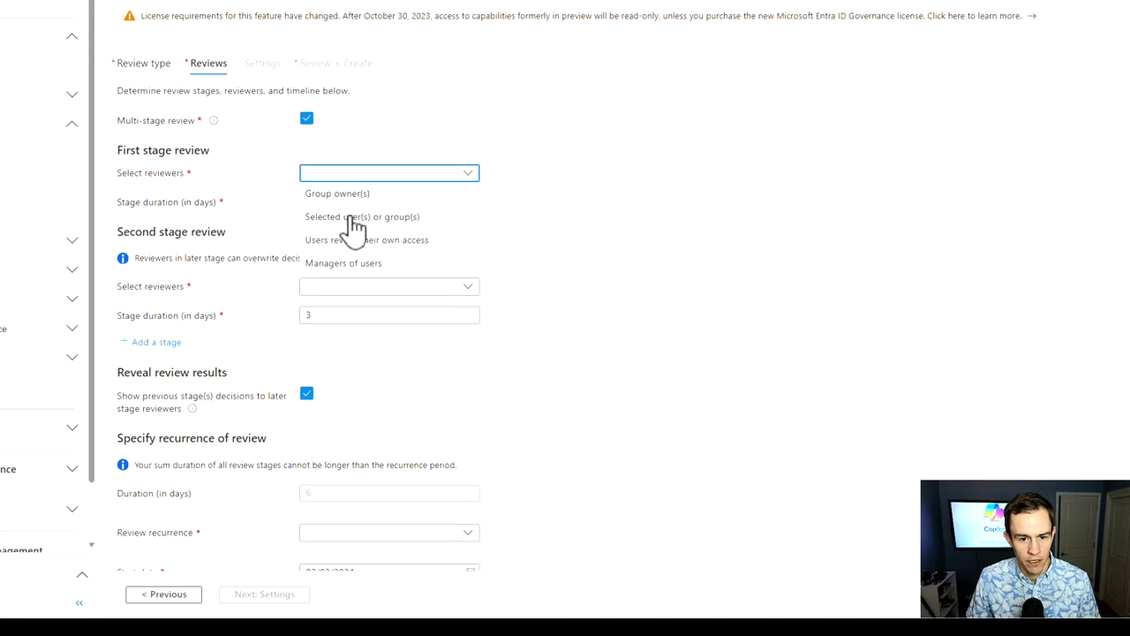
click(349, 193)
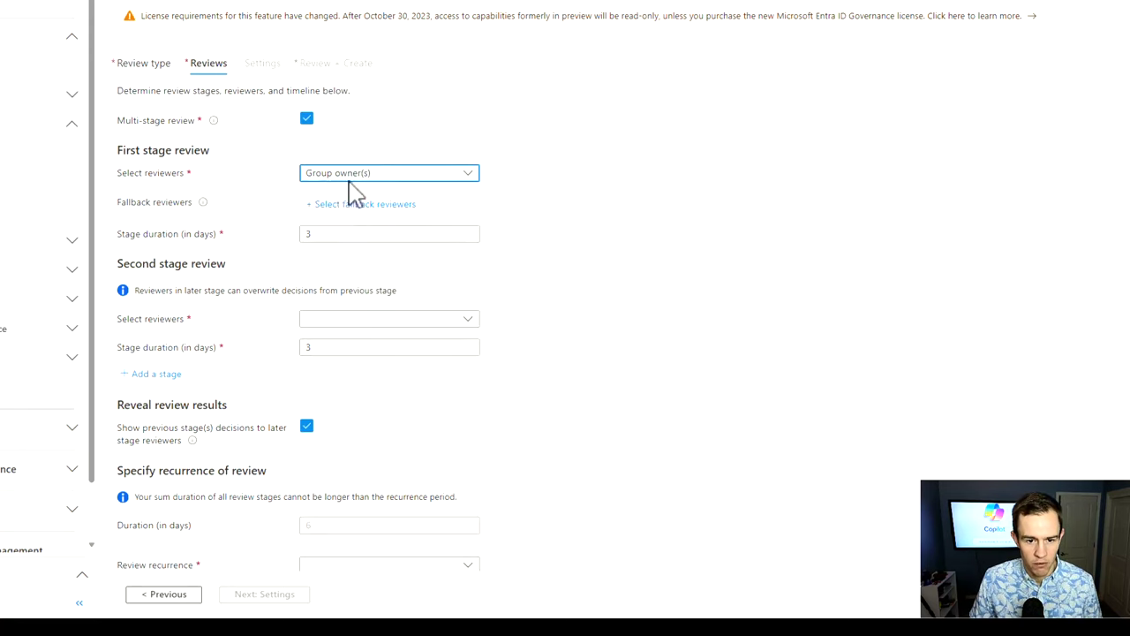
click(345, 233)
click(328, 320)
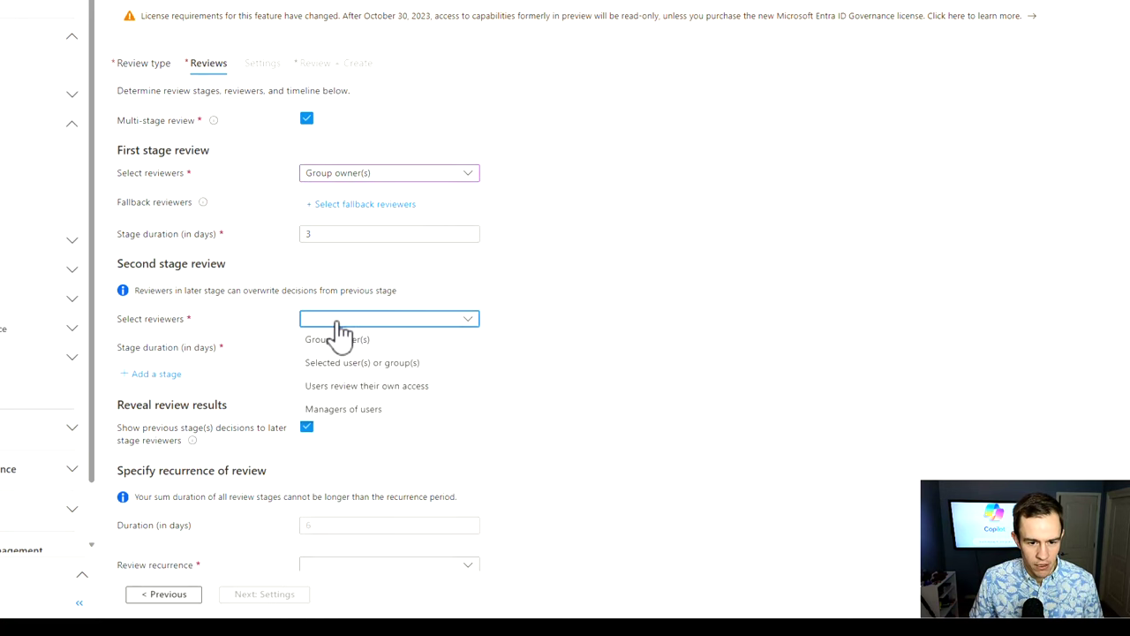
click(333, 344)
Send only approved reviewees on to the next review stage.
scroll(353, 370, down, 1)
scroll(353, 371, down, 1)
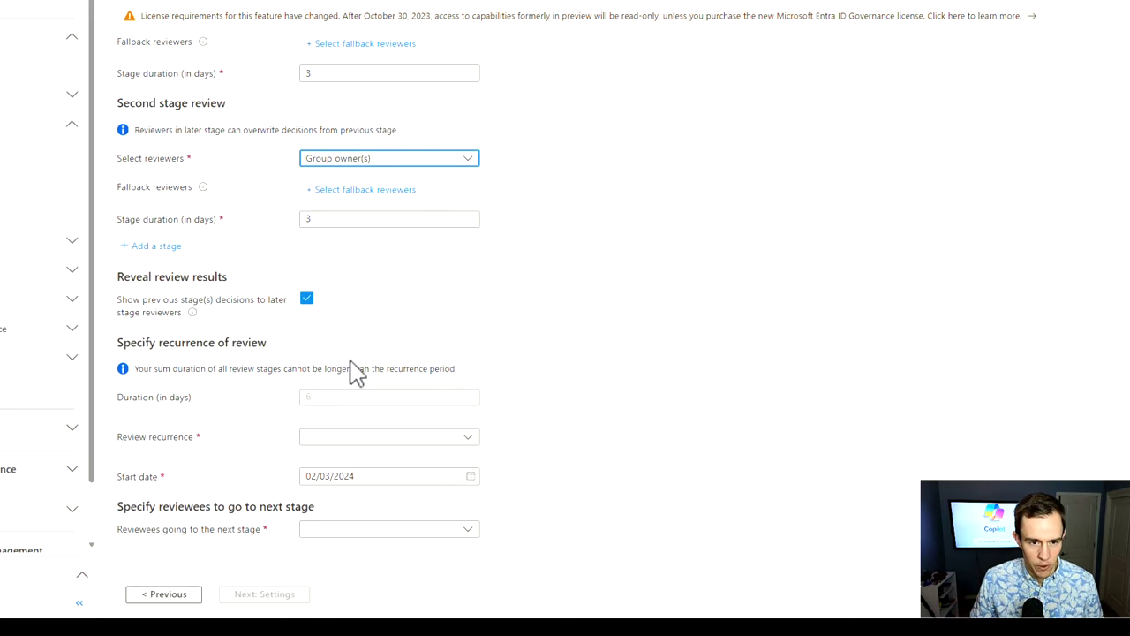
click(340, 532)
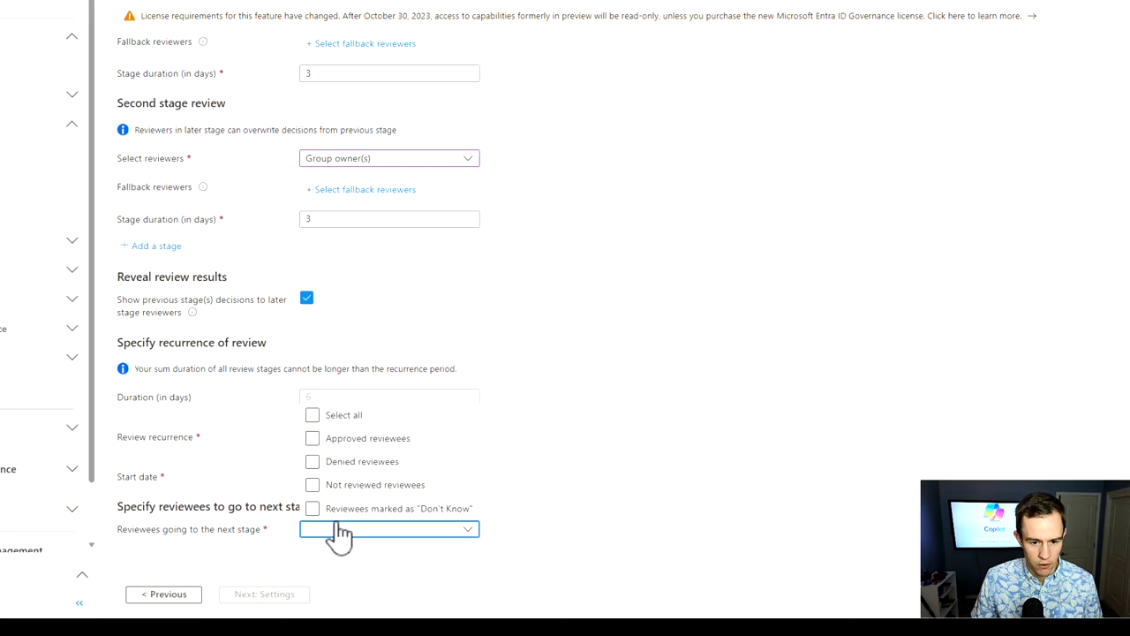
click(336, 438)
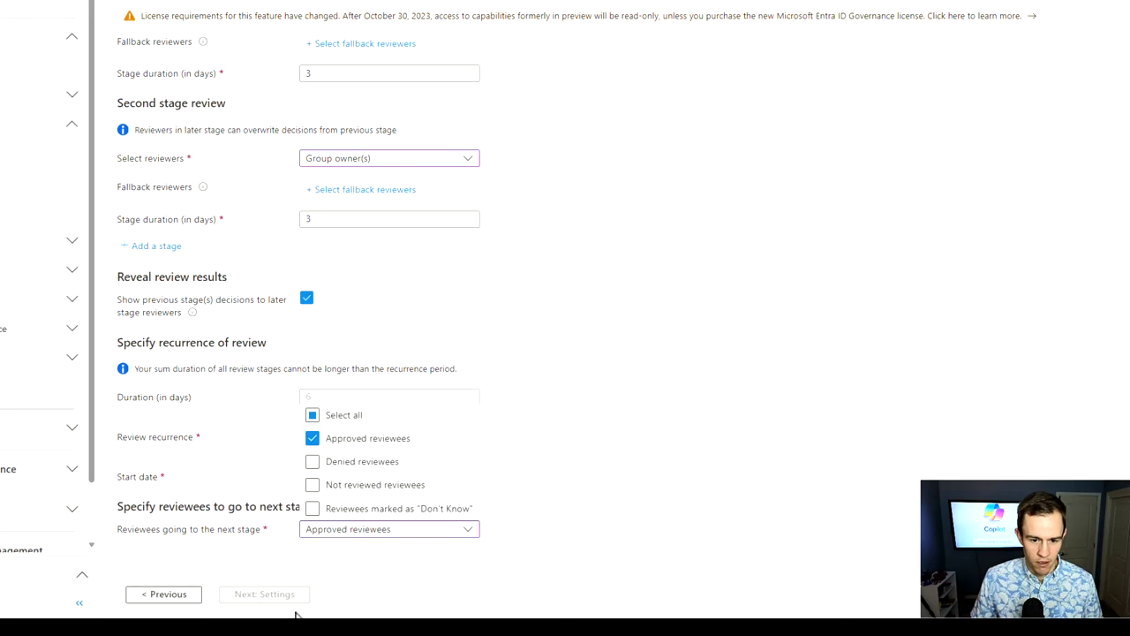
click(257, 606)
Set the review recurrence to Quarterly with no end date and proceed to the additional settings.
scroll(309, 562, up, 3)
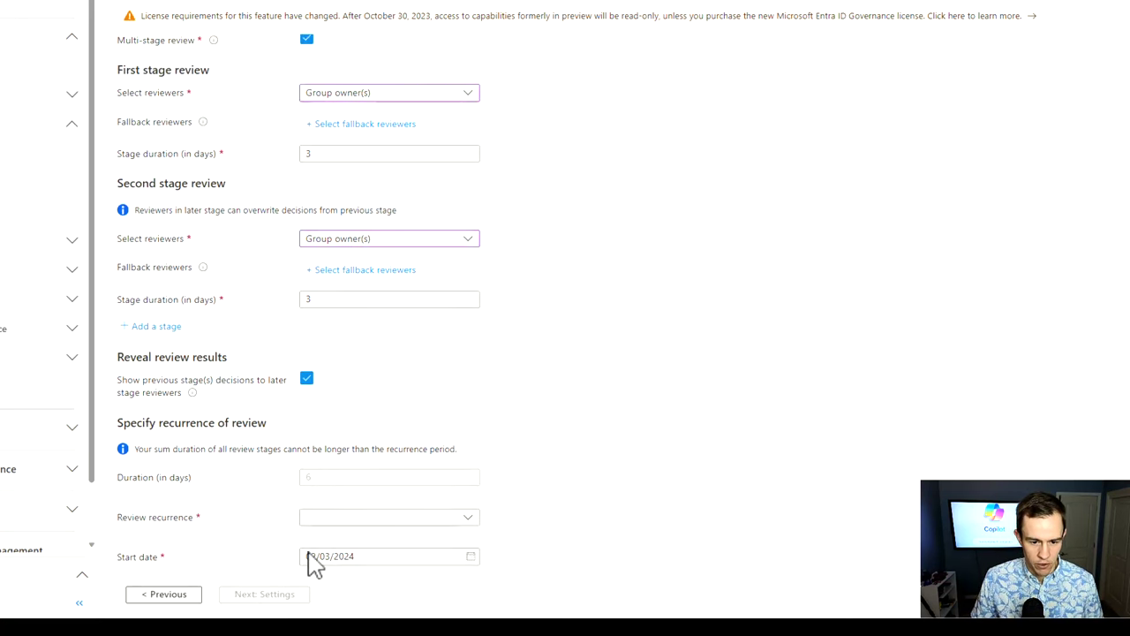
scroll(311, 558, up, 3)
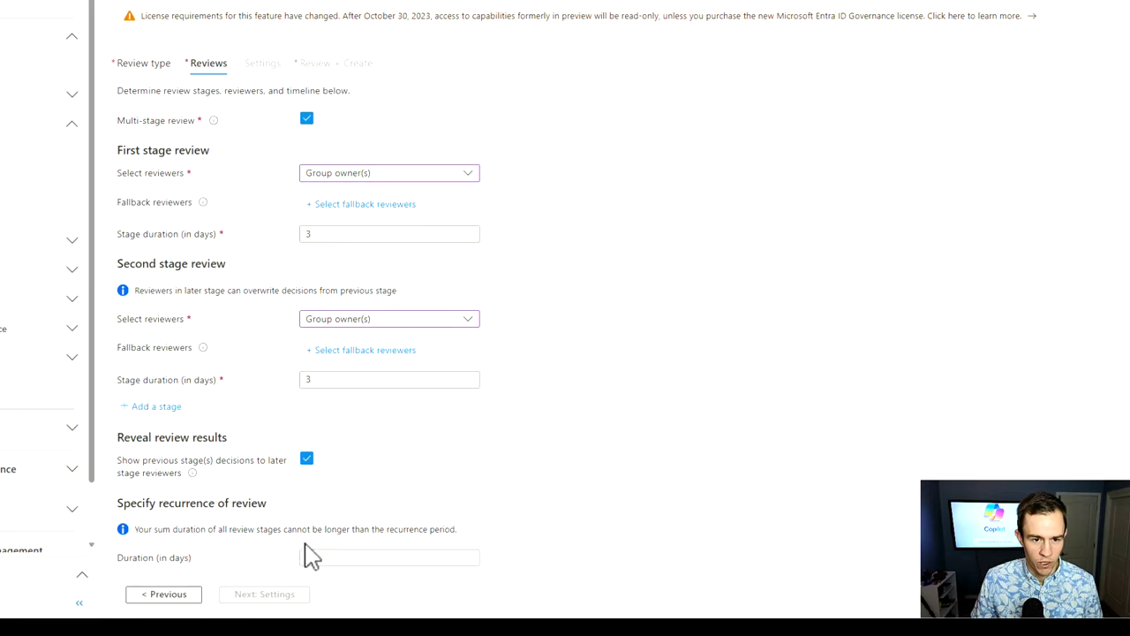
scroll(345, 546, down, 2)
click(338, 436)
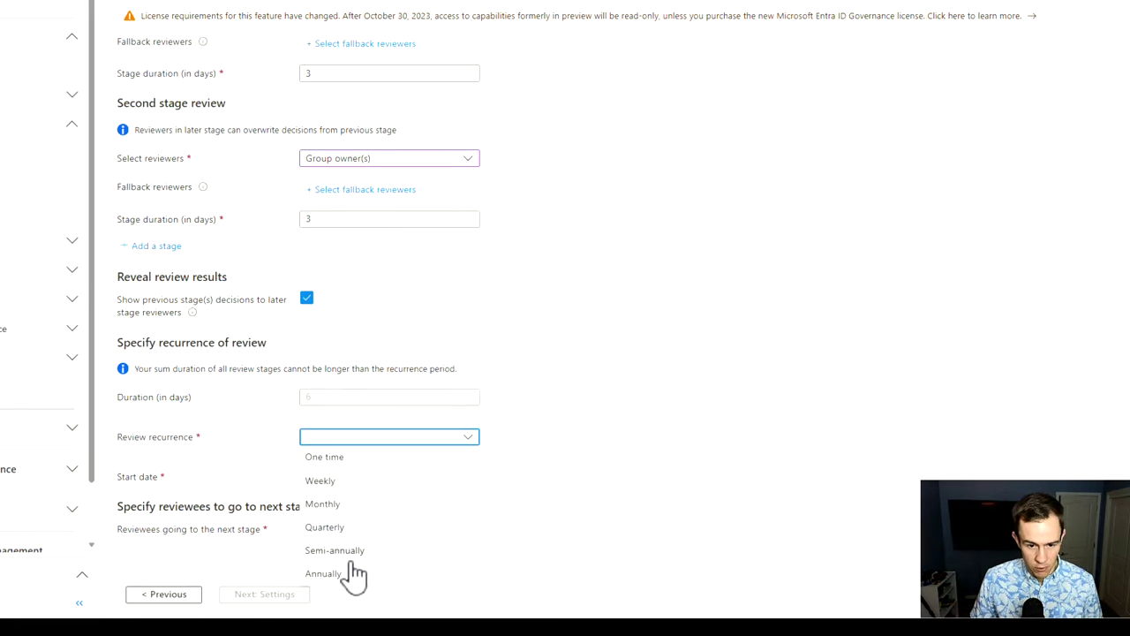
click(351, 527)
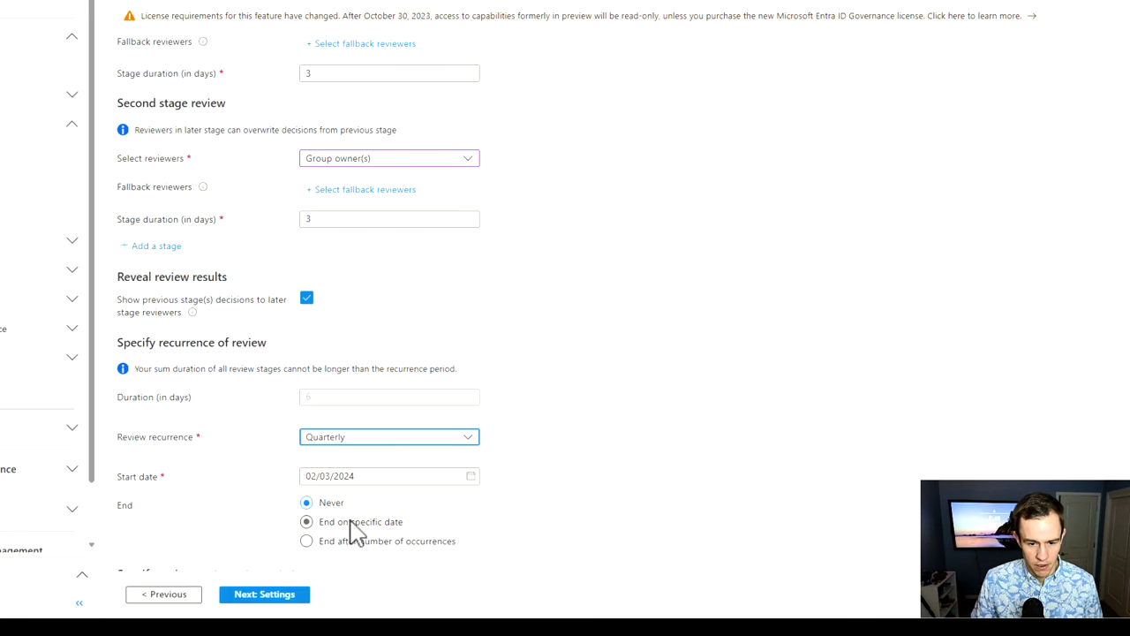
scroll(315, 474, down, 1)
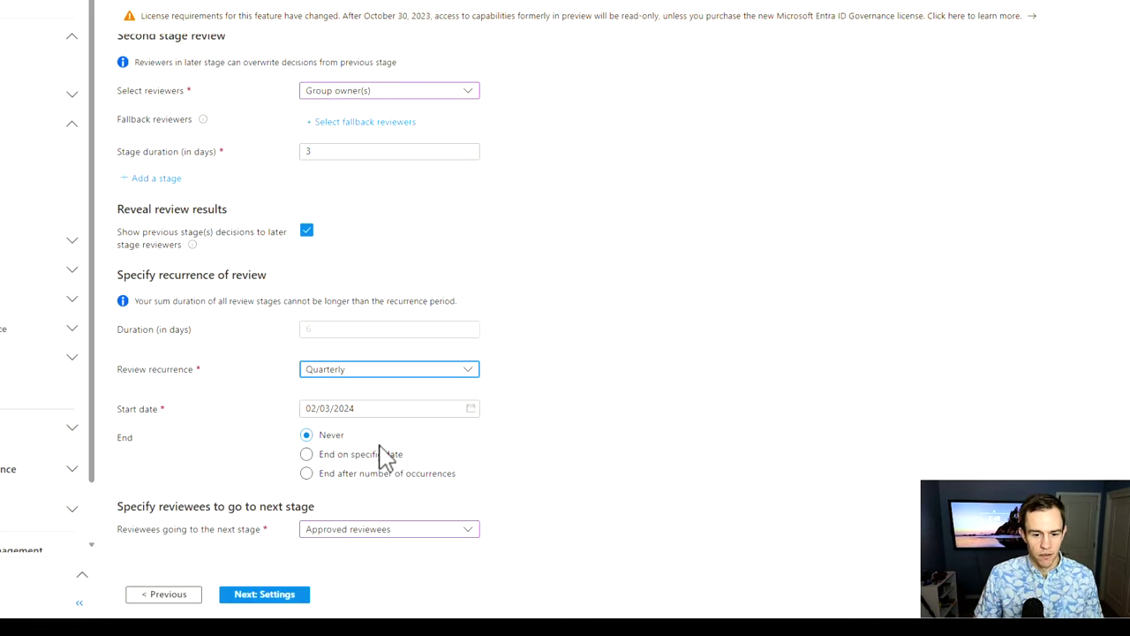
click(265, 594)
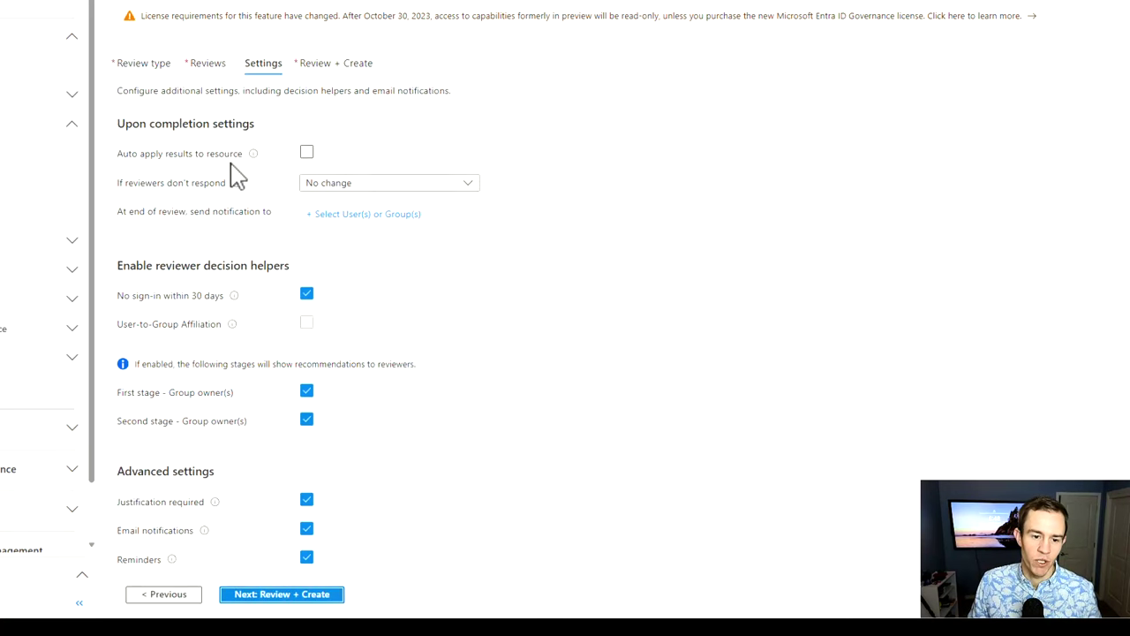
Examine the options for when reviewers don't respond, and turn off recommendations for the second-stage group owners.
mouse_move(263, 164)
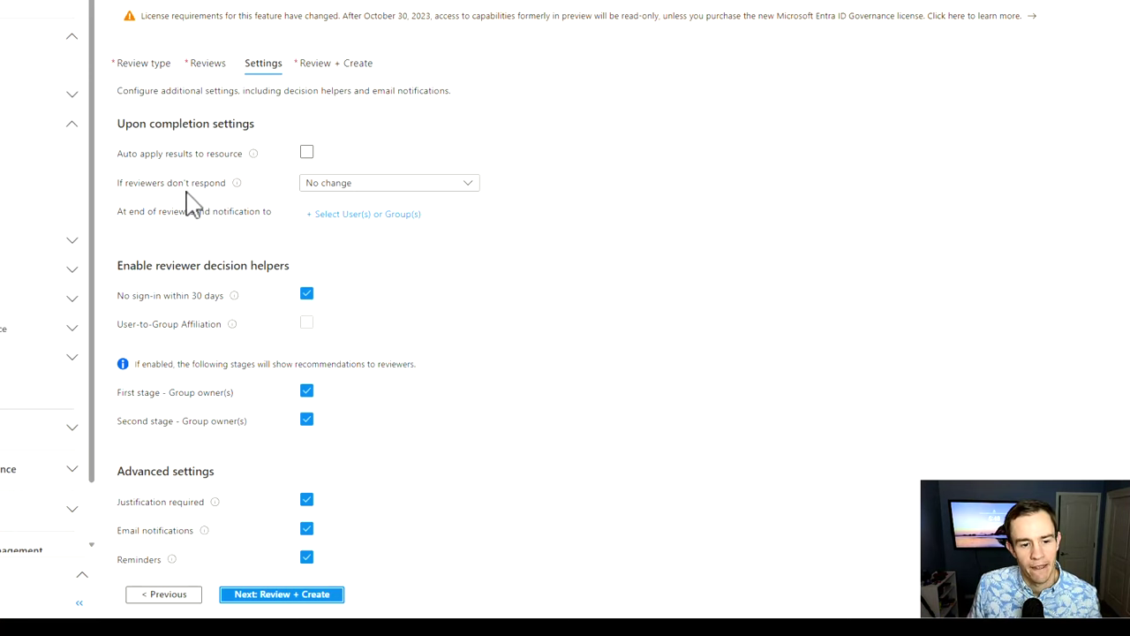
click(360, 186)
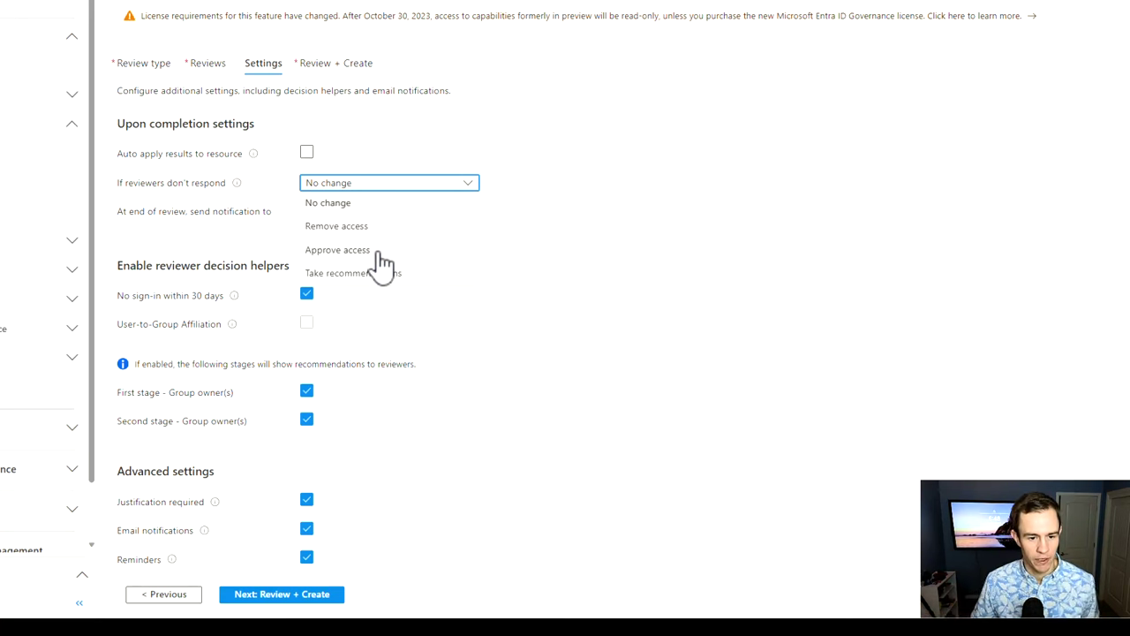
scroll(416, 348, down, 1)
click(416, 348)
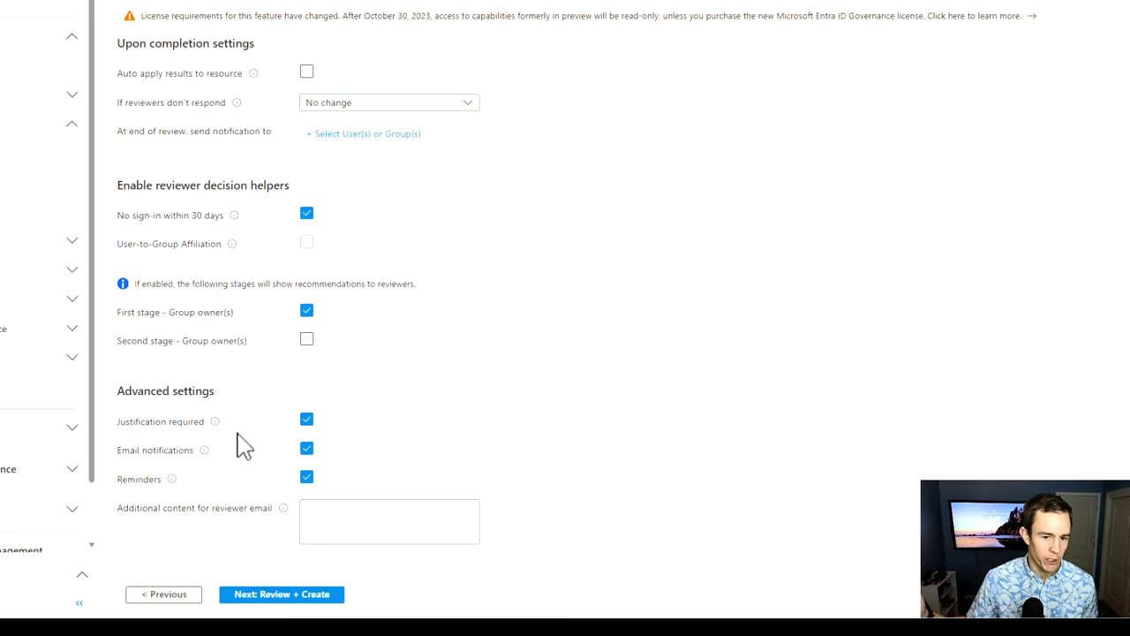
scroll(272, 450, up, 1)
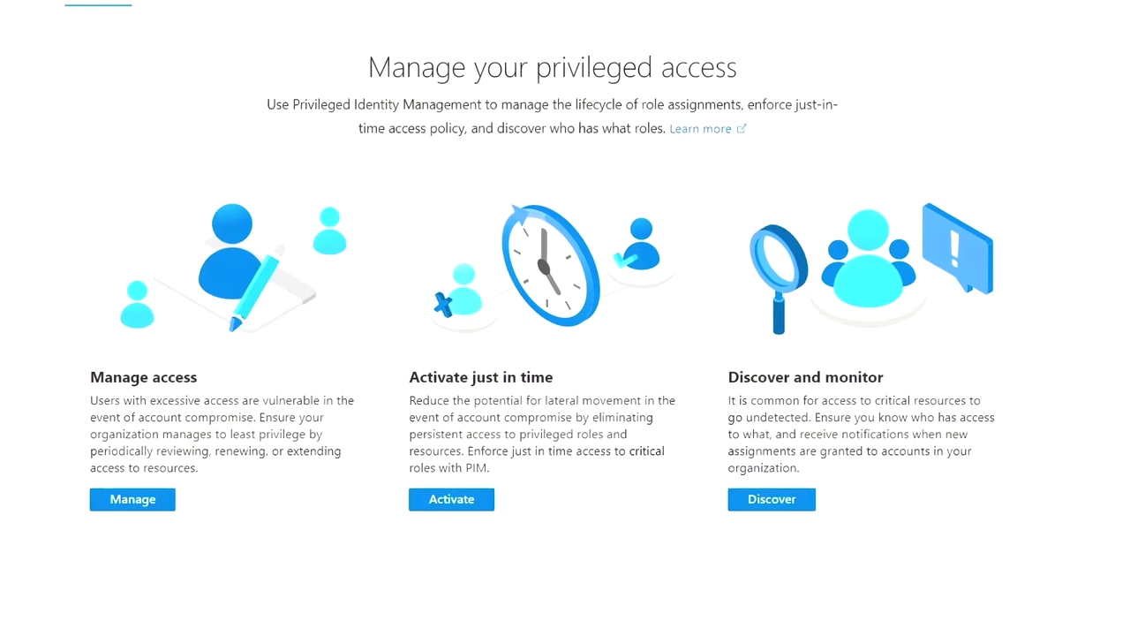
Browse the Microsoft Entra roles managed in Privileged Identity Management and open the assignments of the SharePoint Administrator role.
click(139, 503)
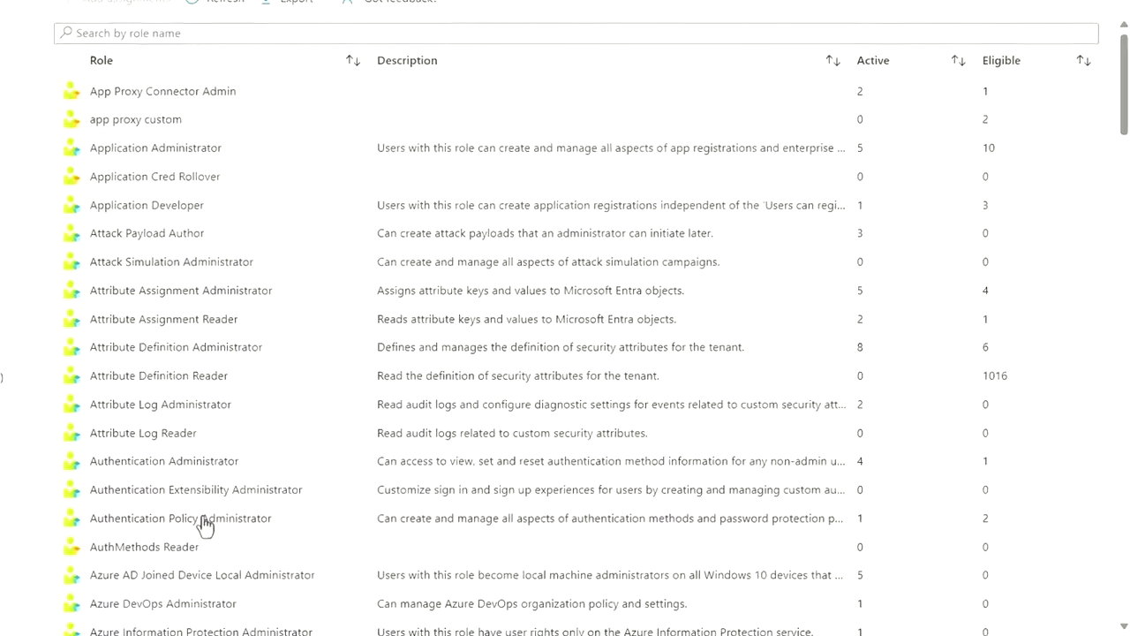
click(208, 217)
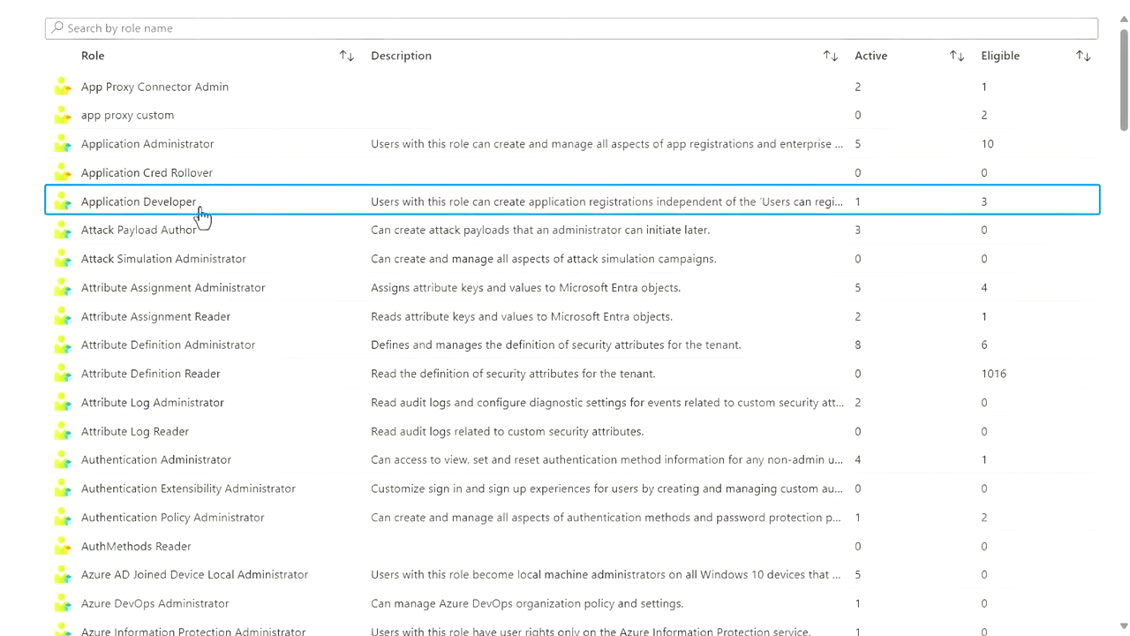
drag(1122, 121, 971, 320)
click(361, 459)
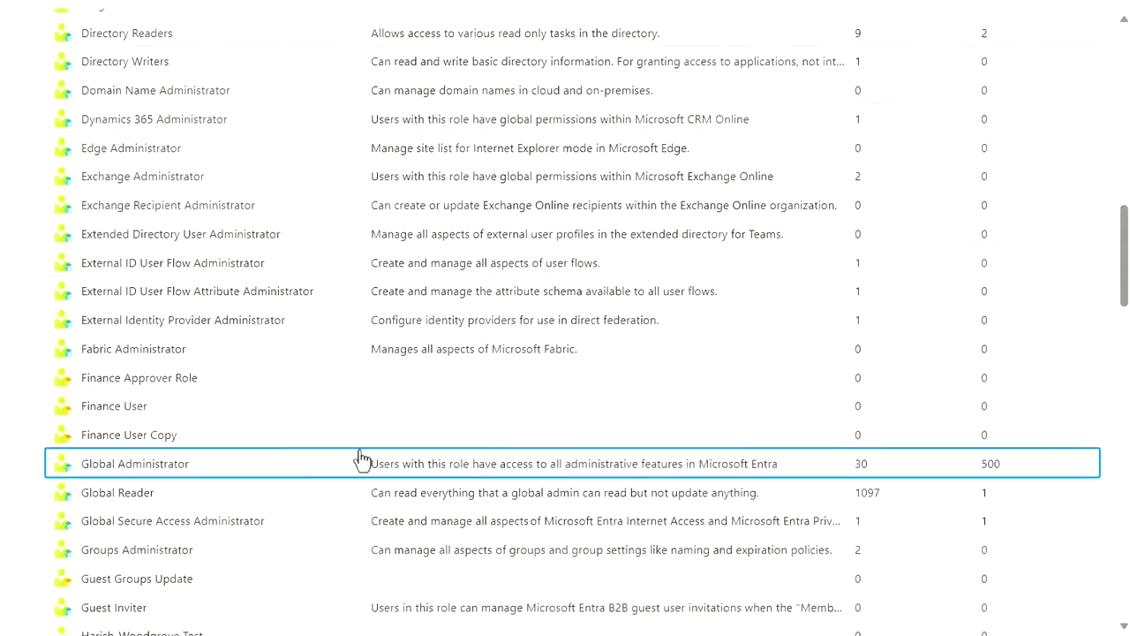
click(281, 474)
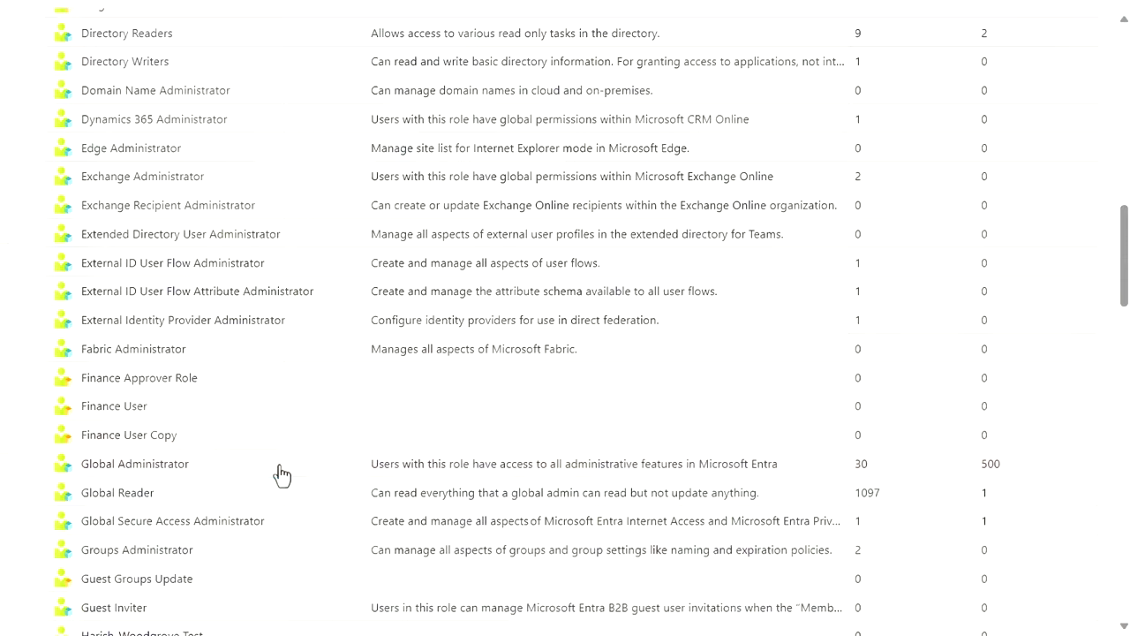
scroll(281, 474, down, 20)
click(289, 478)
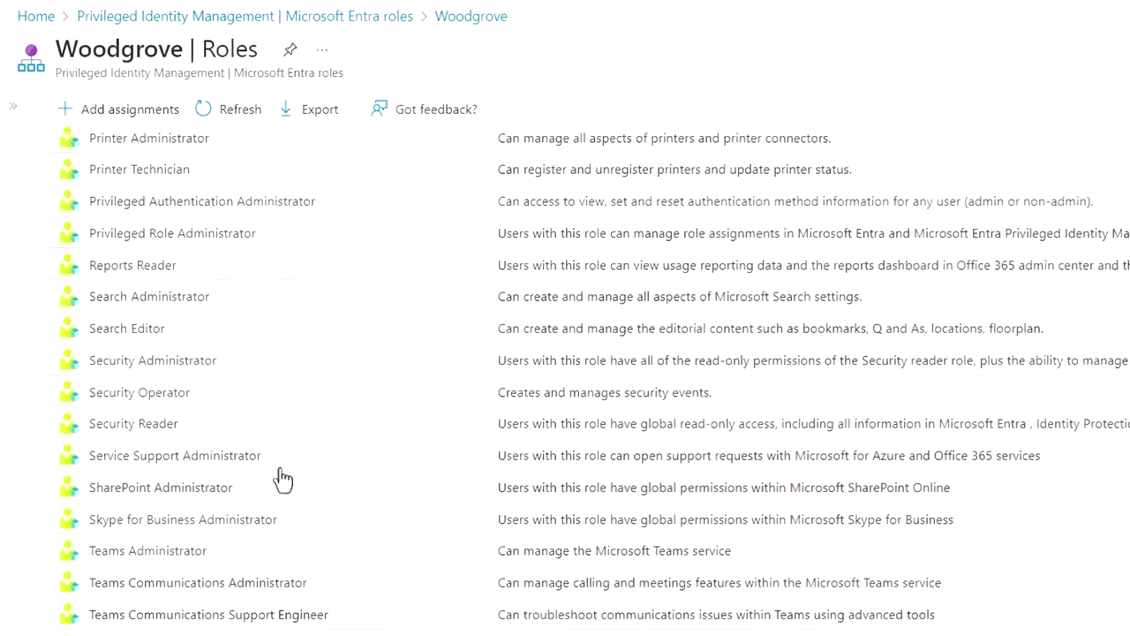
click(216, 495)
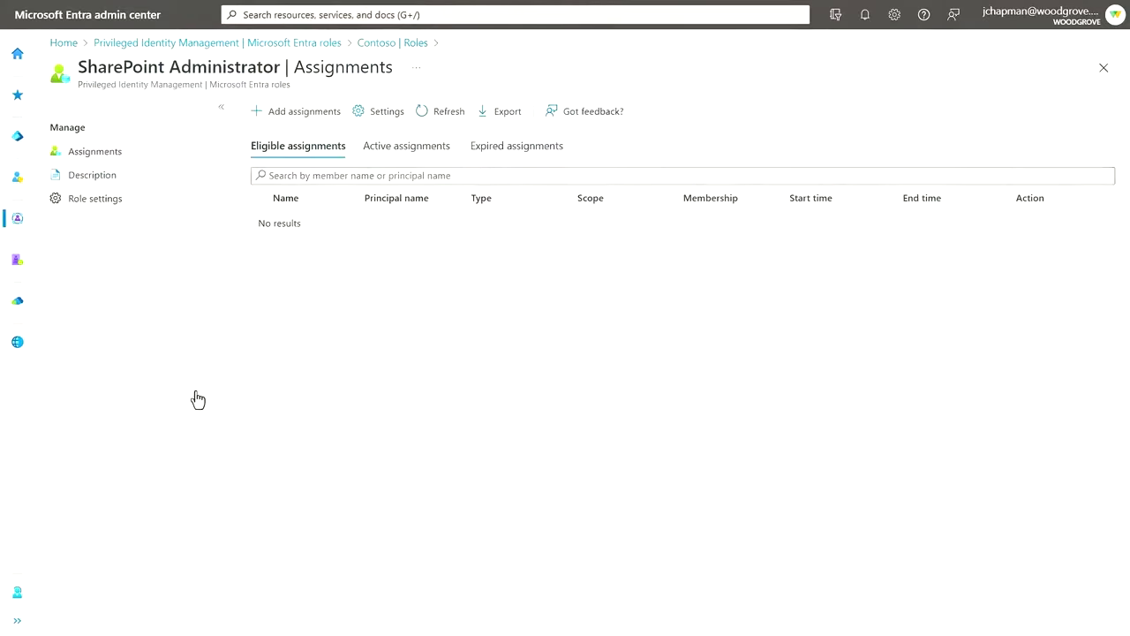
Assign the SharePoint Administrator role at Directory scope to the intended user, found by first name, as permanently eligible.
click(292, 113)
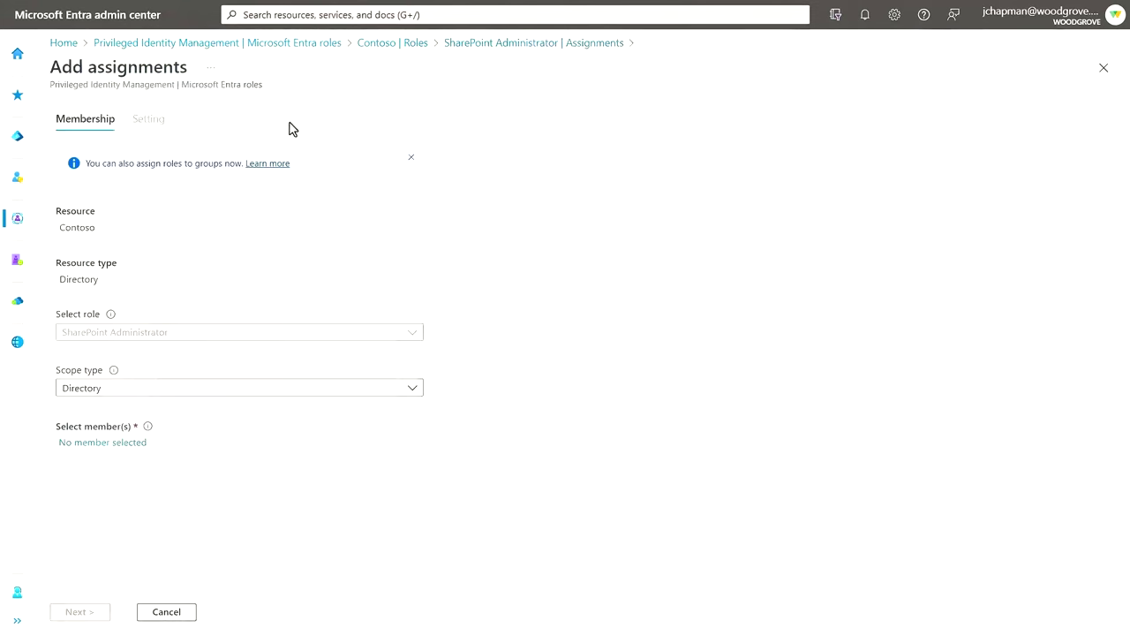
click(134, 451)
click(439, 185)
text(mario)
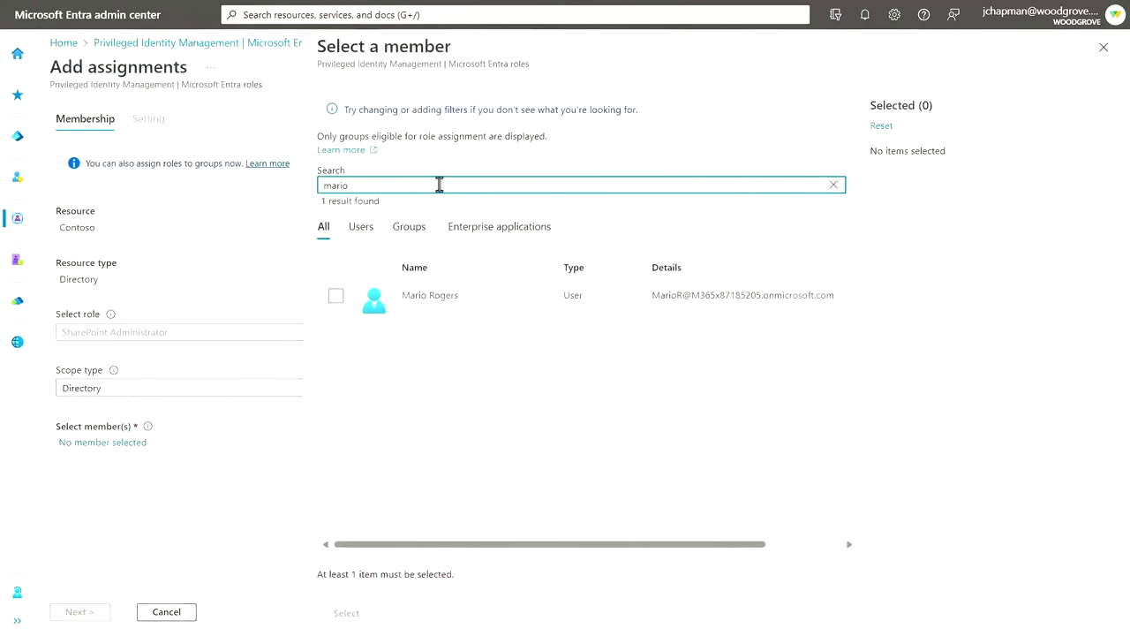
click(336, 297)
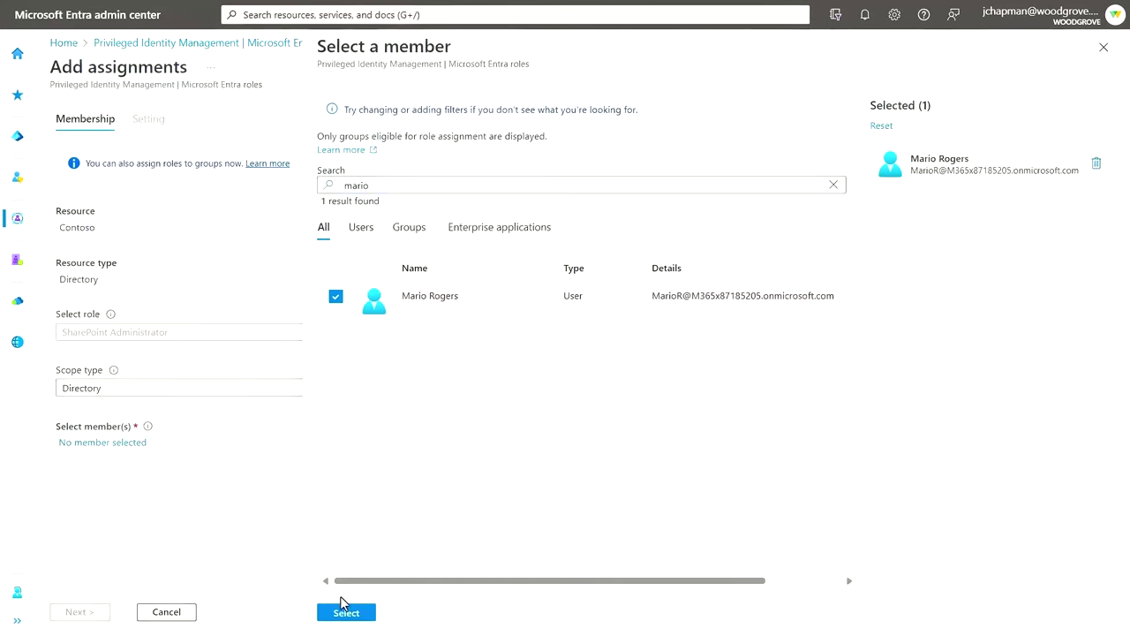
click(345, 610)
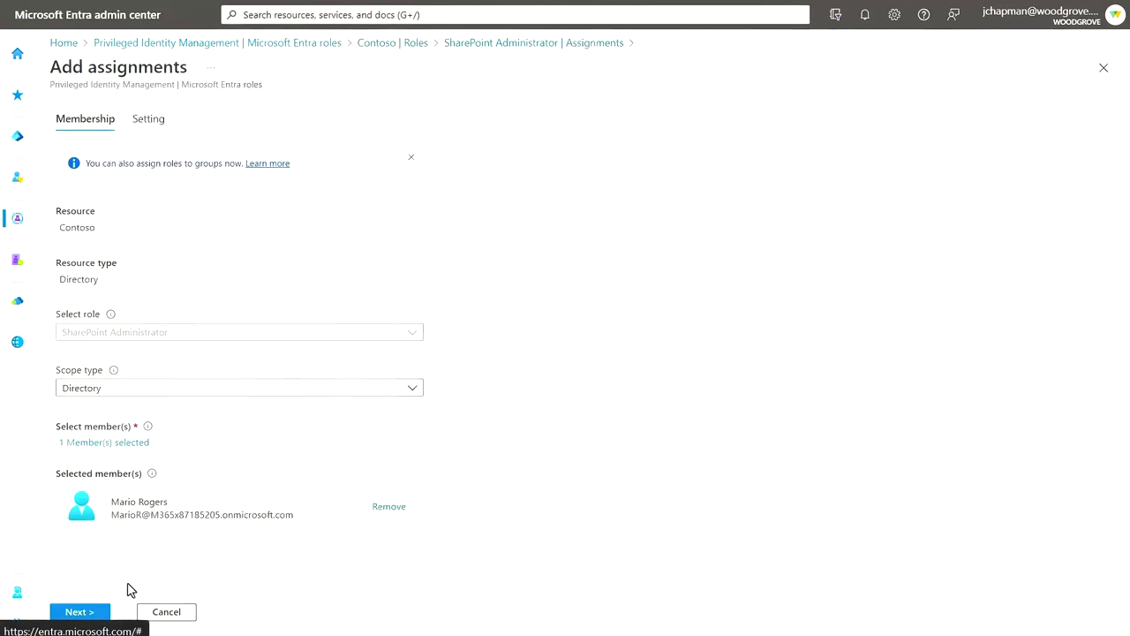
click(87, 612)
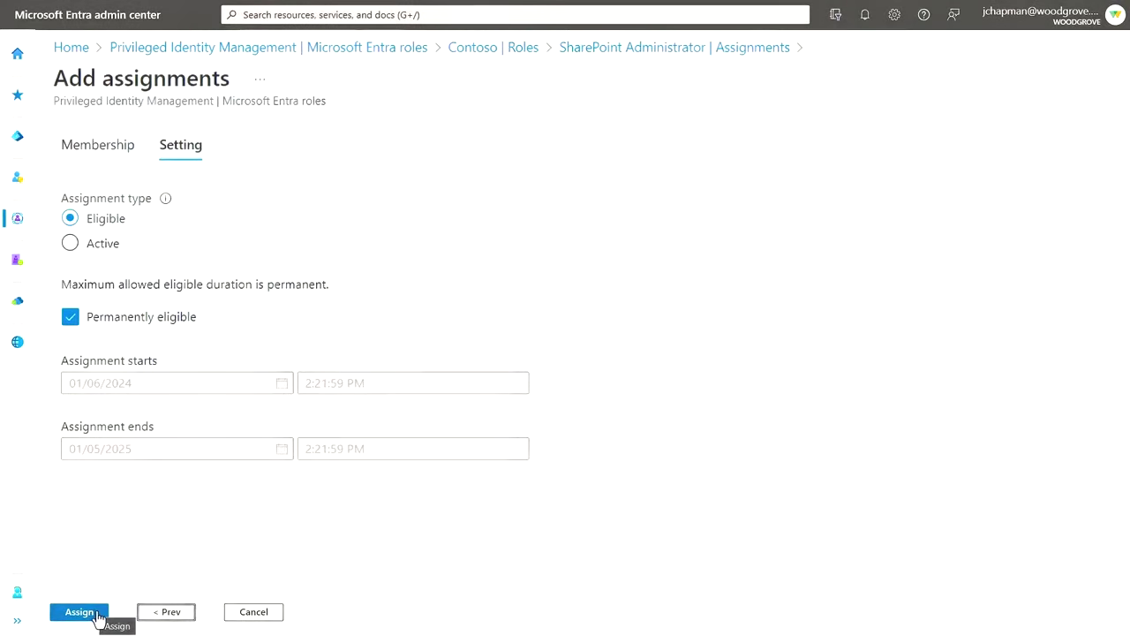
click(79, 612)
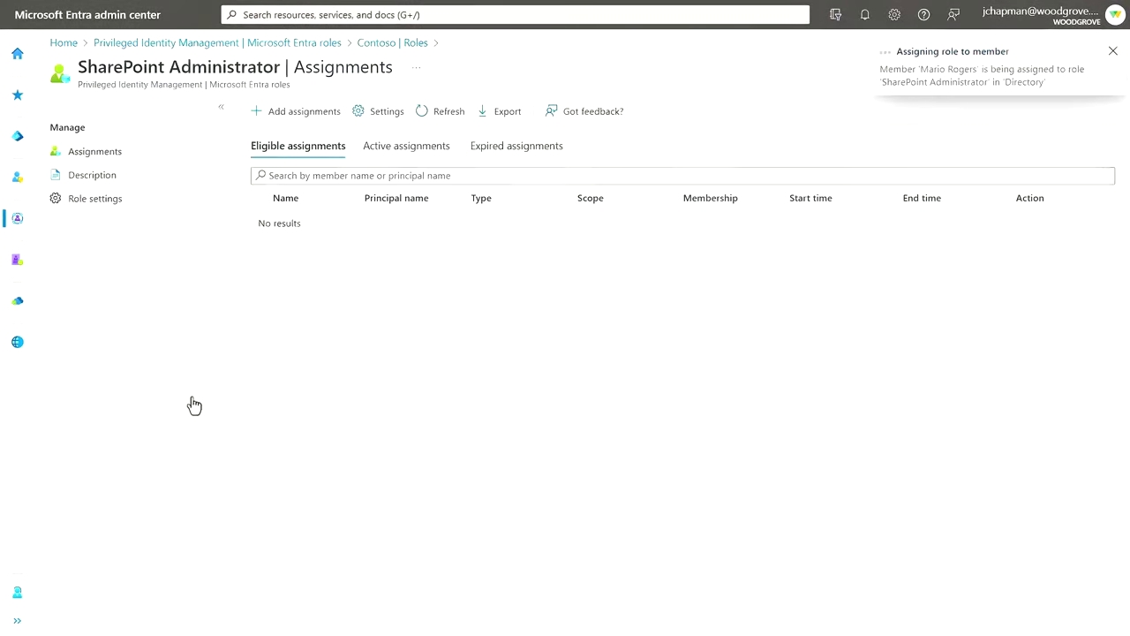
Open the SharePoint Administrator role settings for editing and review the activation, assignment and notification options.
click(388, 112)
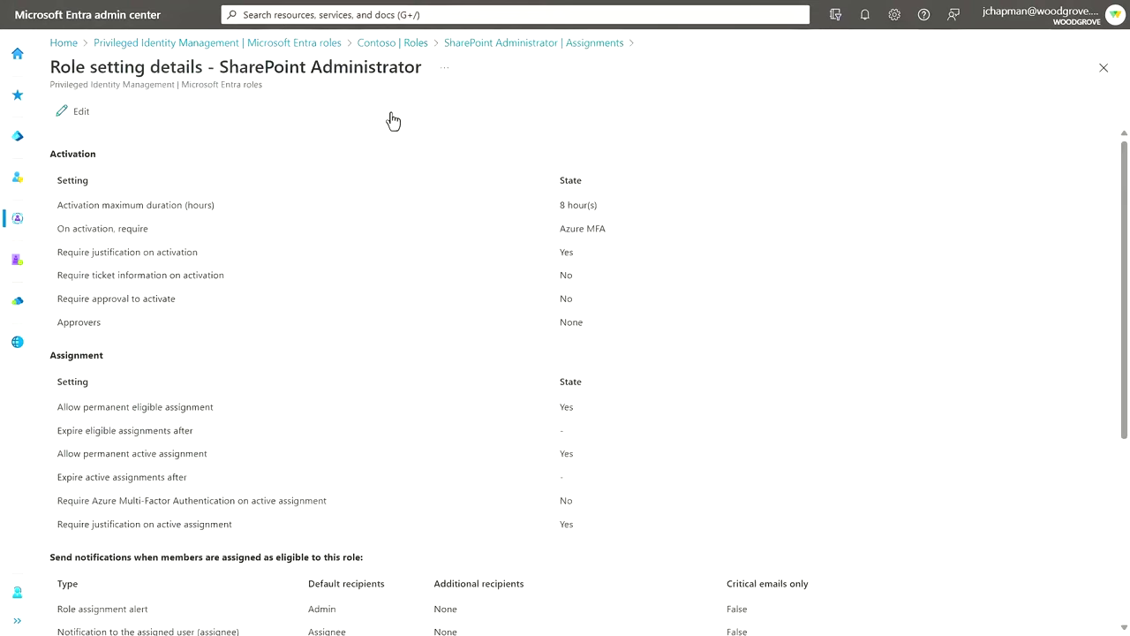
click(78, 112)
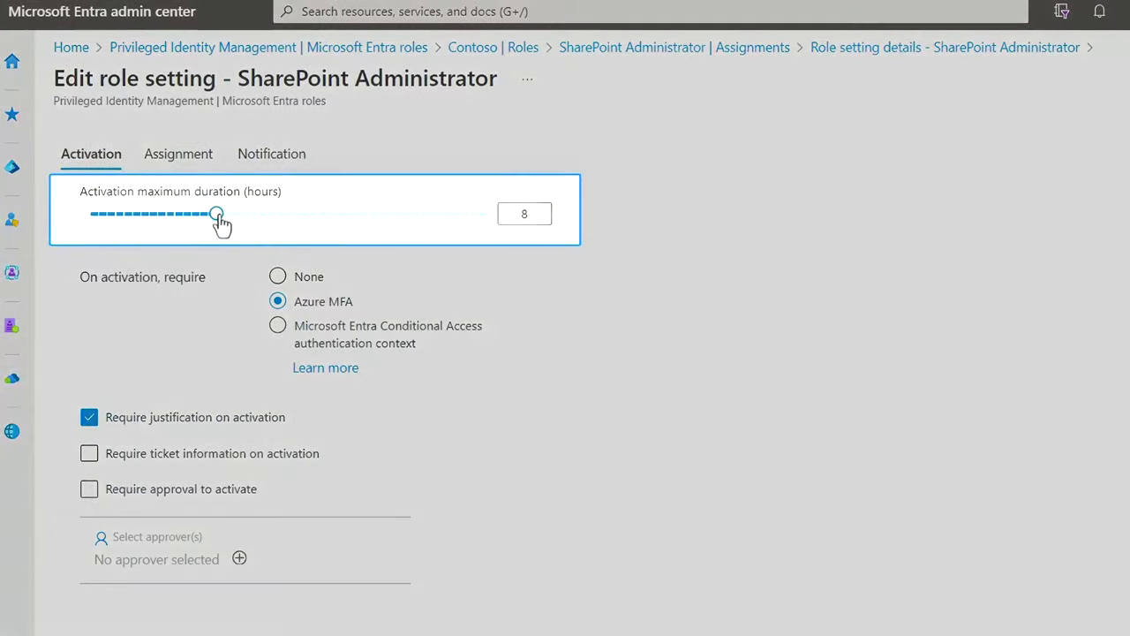
mouse_move(217, 216)
mouse_down()
mouse_move(264, 220)
mouse_move(222, 221)
mouse_up()
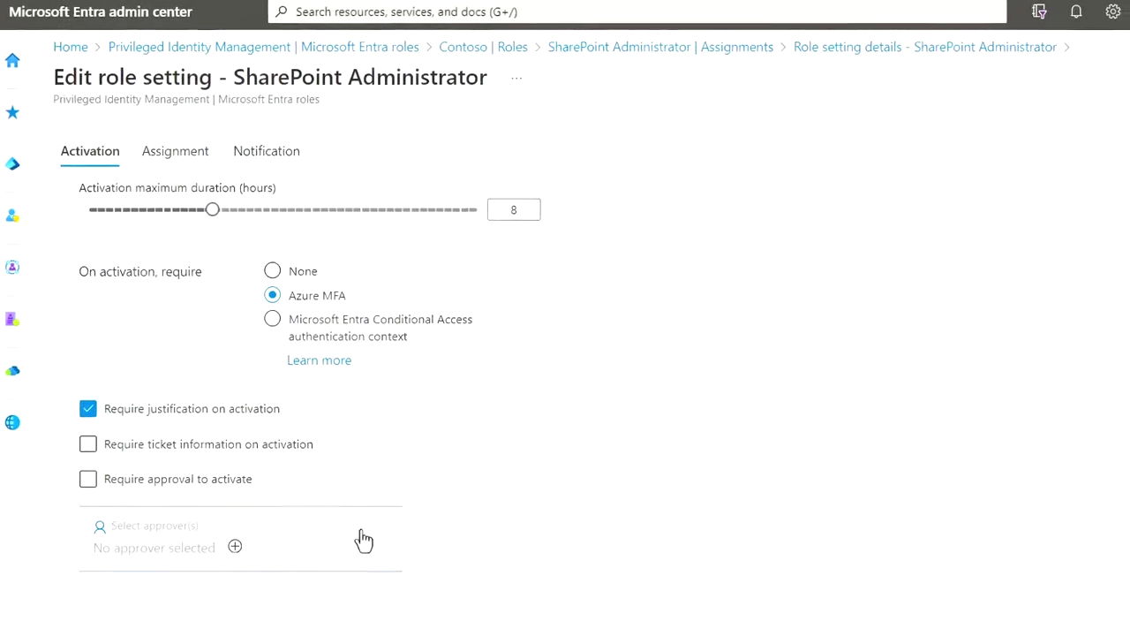
click(194, 629)
click(301, 612)
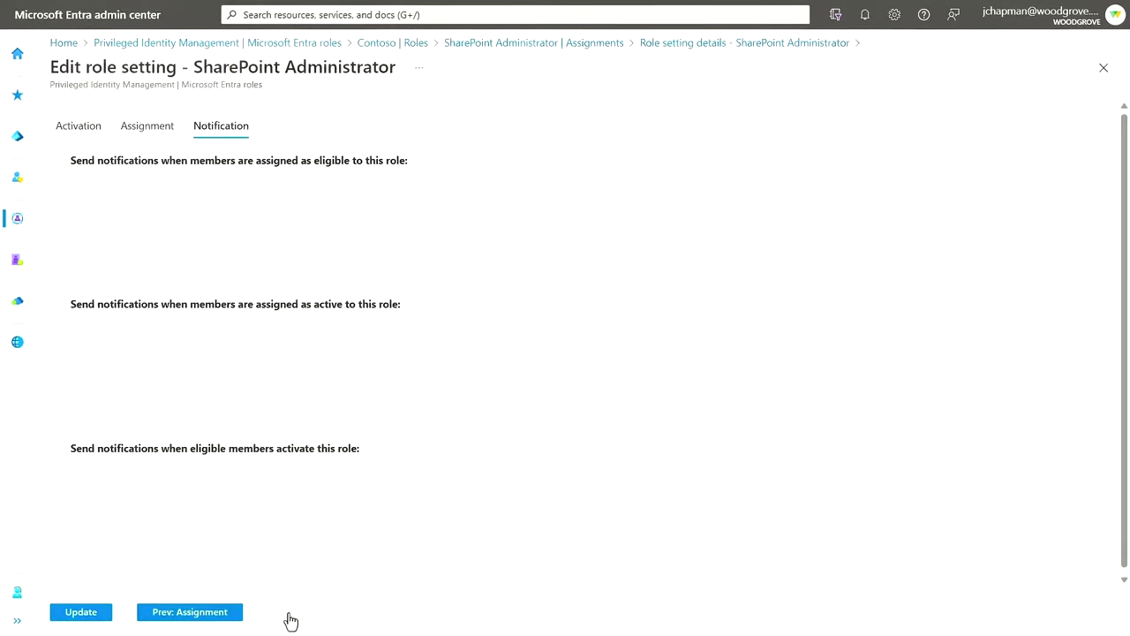
click(512, 477)
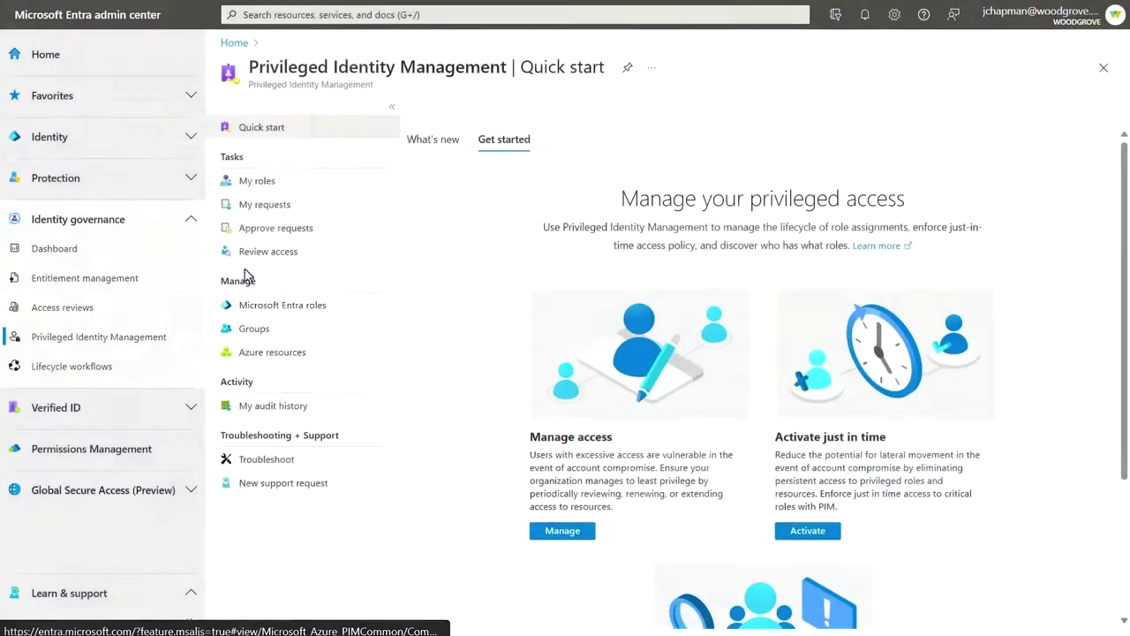
Activate your own eligible SharePoint Administrator role for 8 hours with the reason "site administration".
click(267, 183)
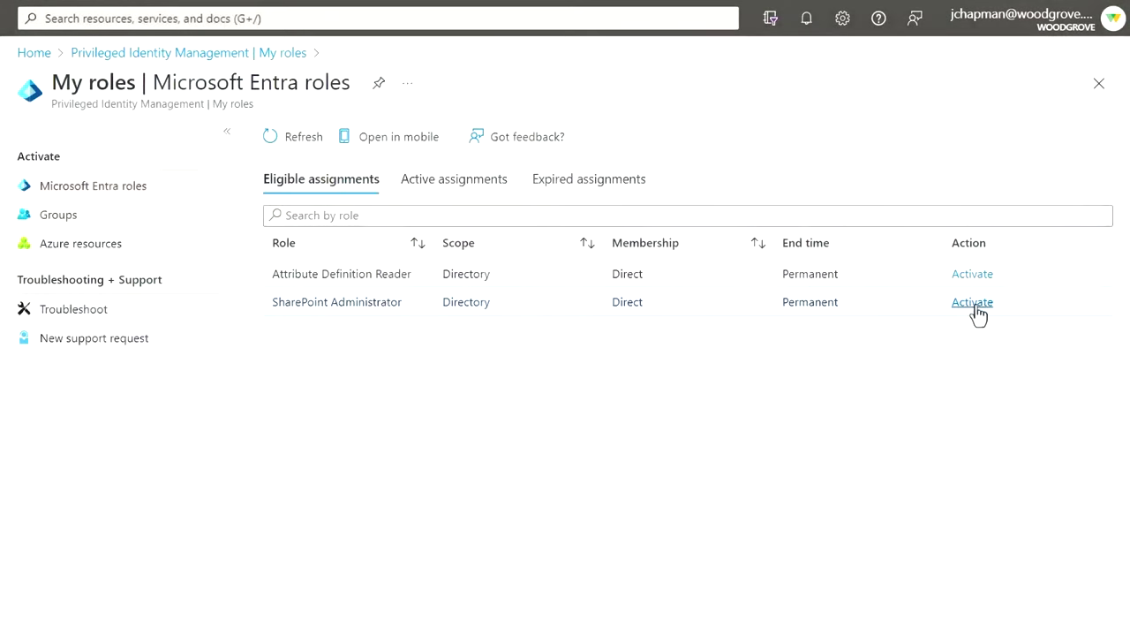
click(972, 303)
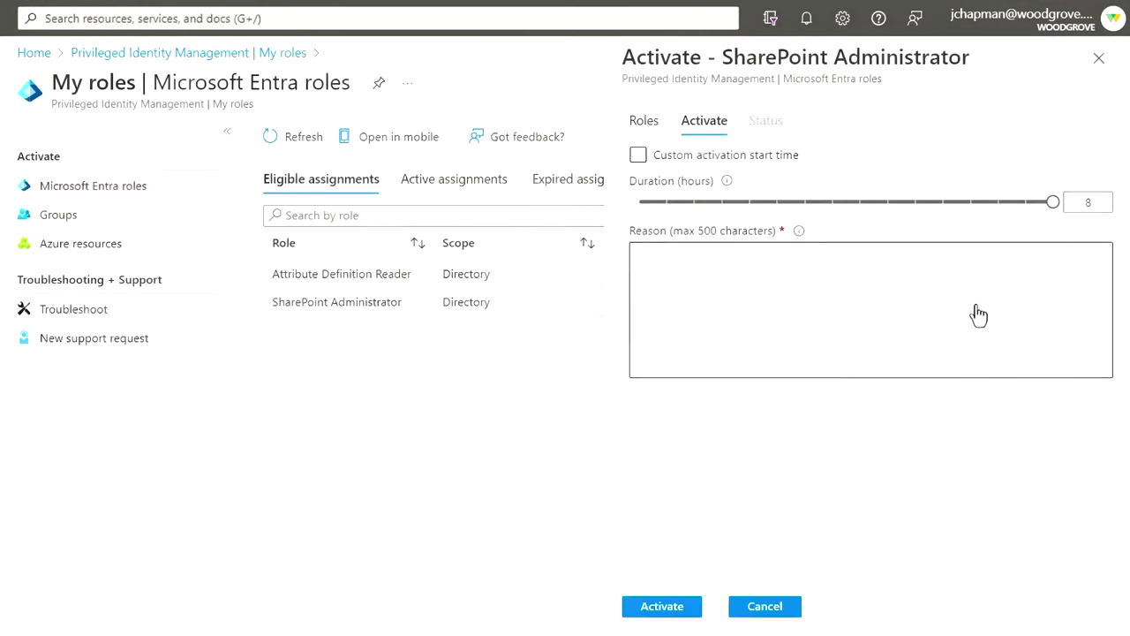
click(977, 307)
text(site administration)
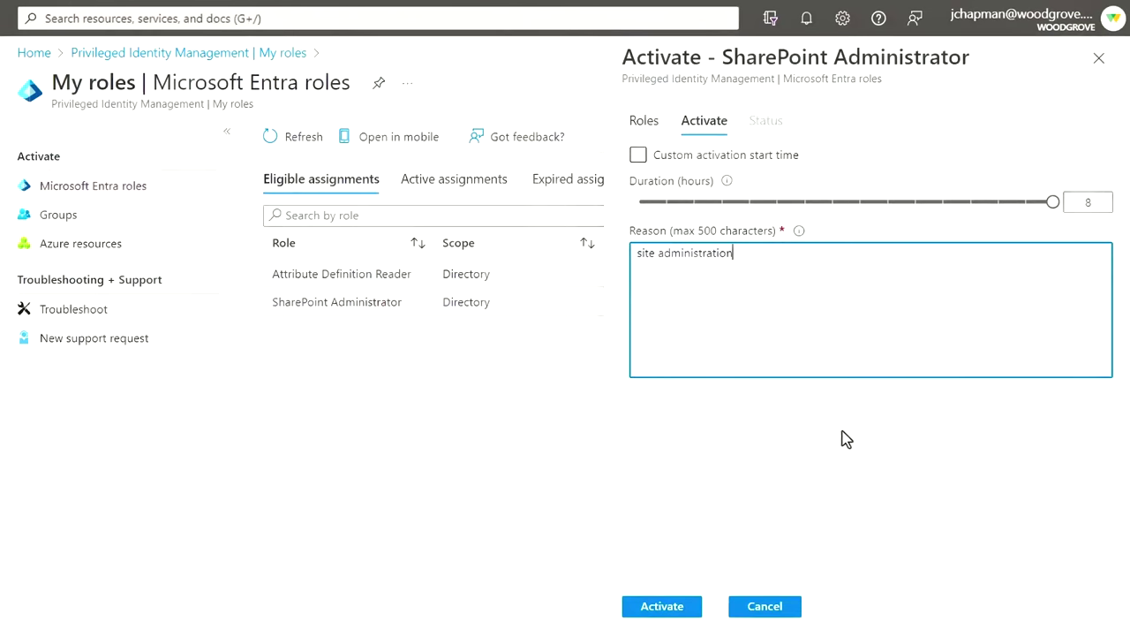
click(684, 611)
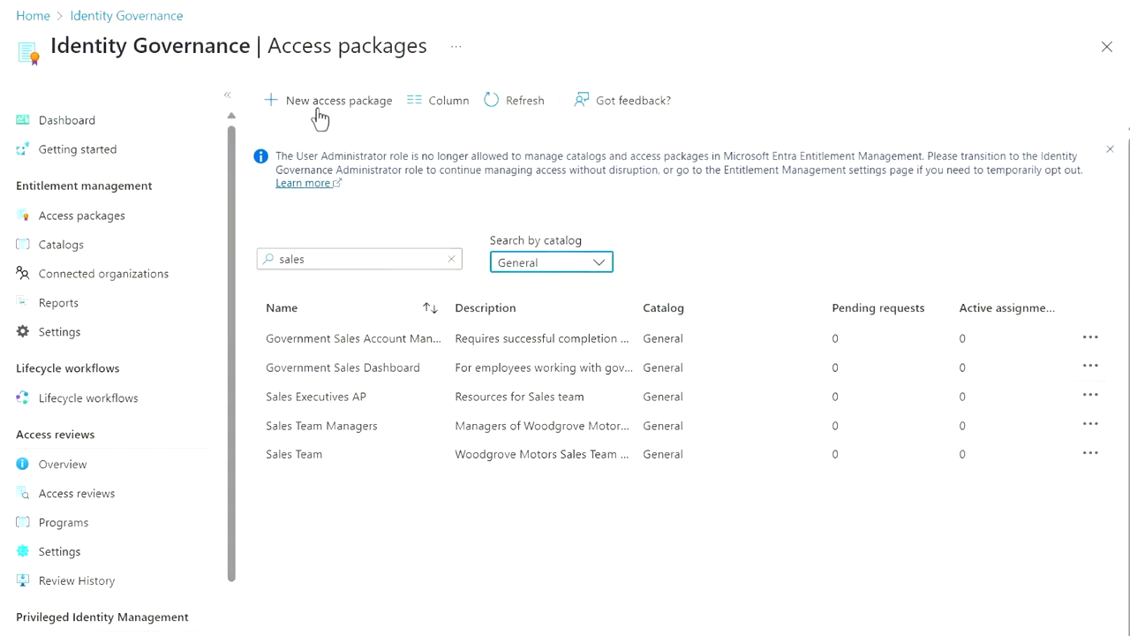
Start a new access package named "sales" in the General catalog, described as "Resources and apps for sellers", and proceed to its resource roles.
click(316, 112)
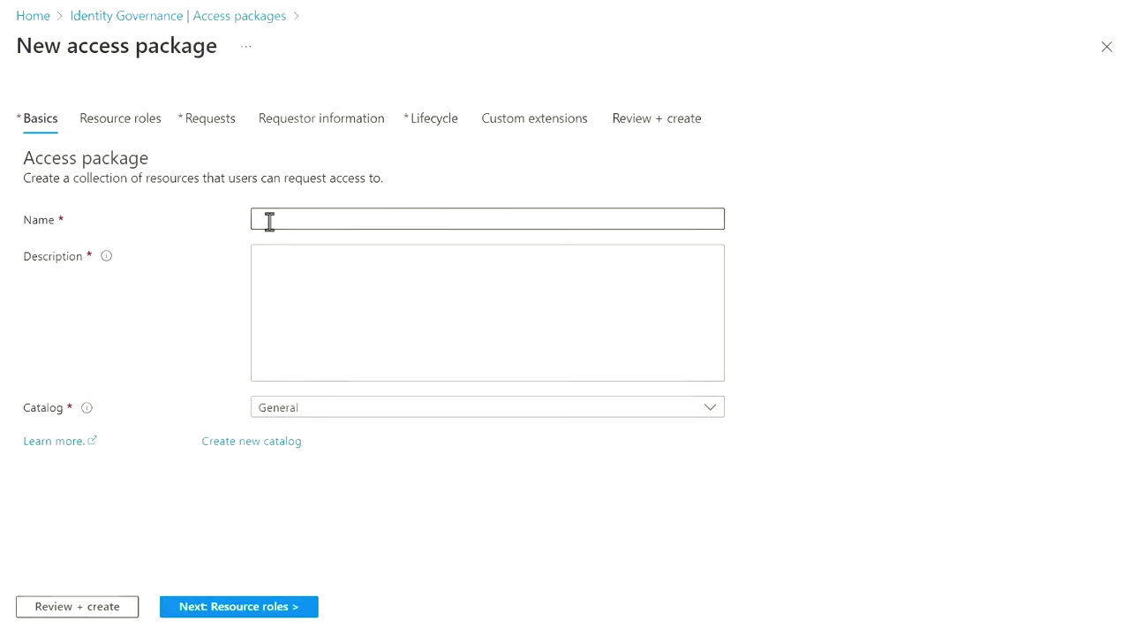
click(269, 221)
text(sales)
key(Tab)
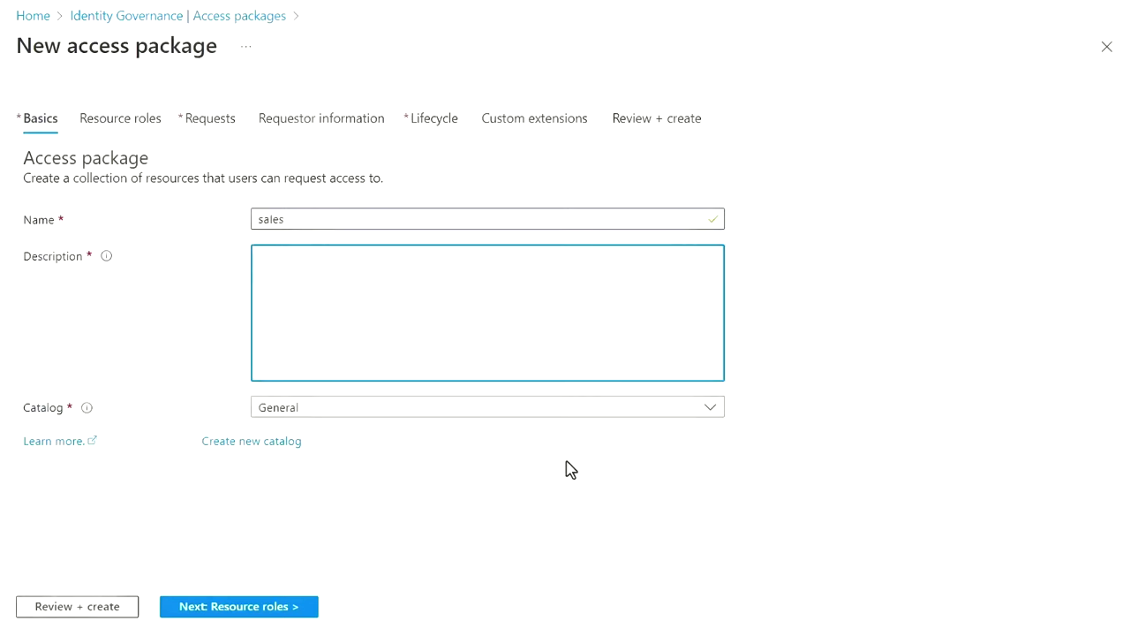
text(Resources and apps for sellers)
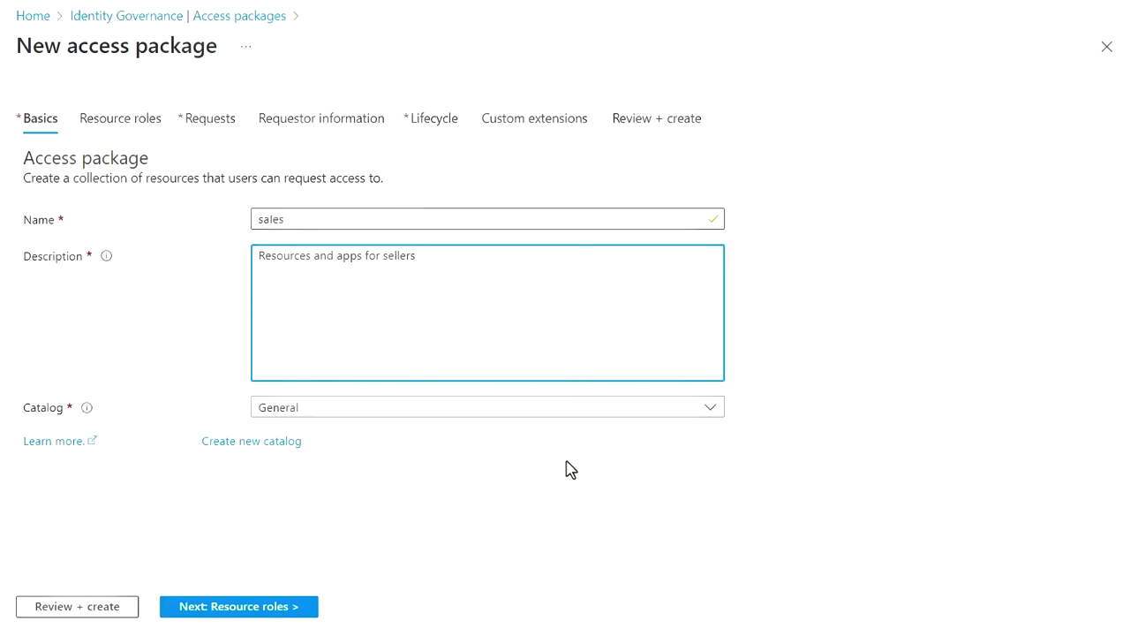
click(289, 609)
Add the Sales and Marketing and Sales Best Practices groups to the access package's resources.
click(148, 222)
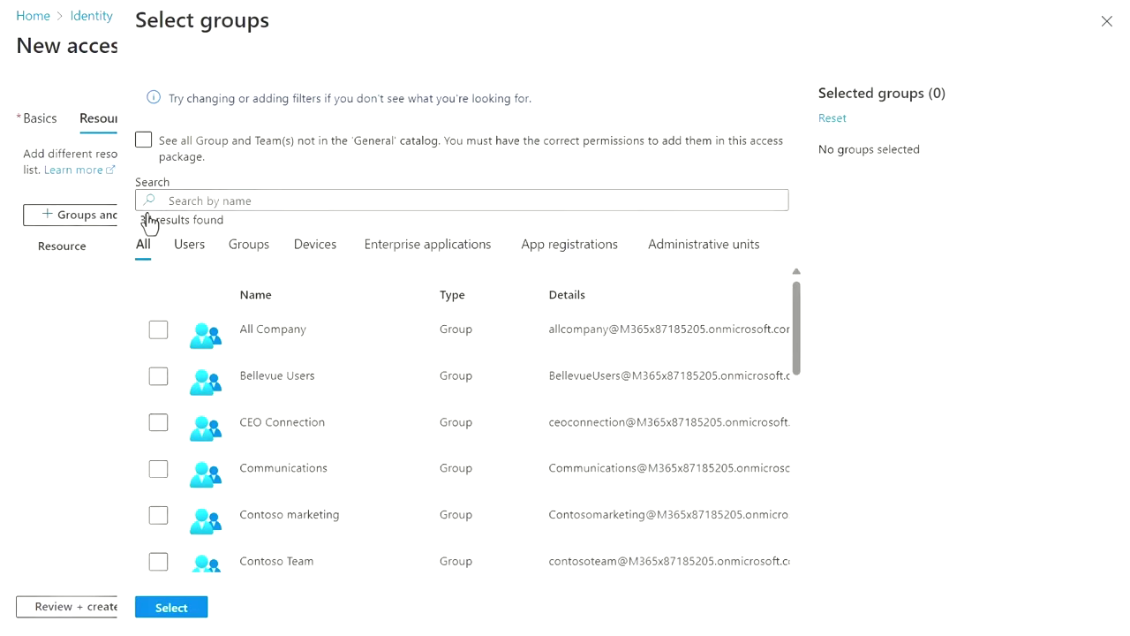
click(223, 200)
text(sales)
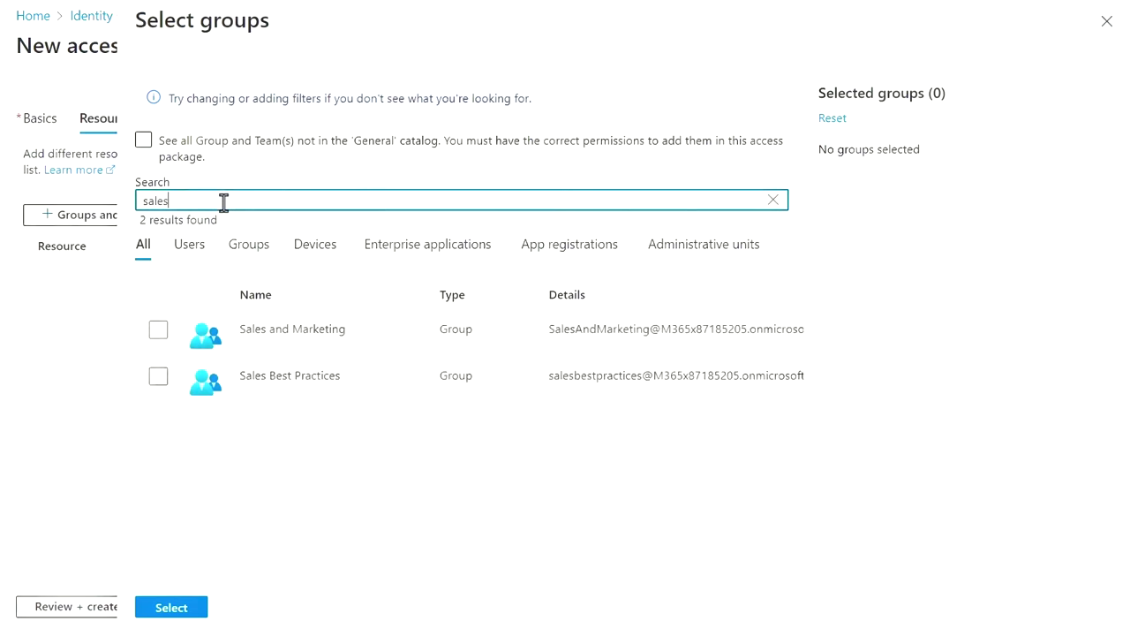
click(160, 334)
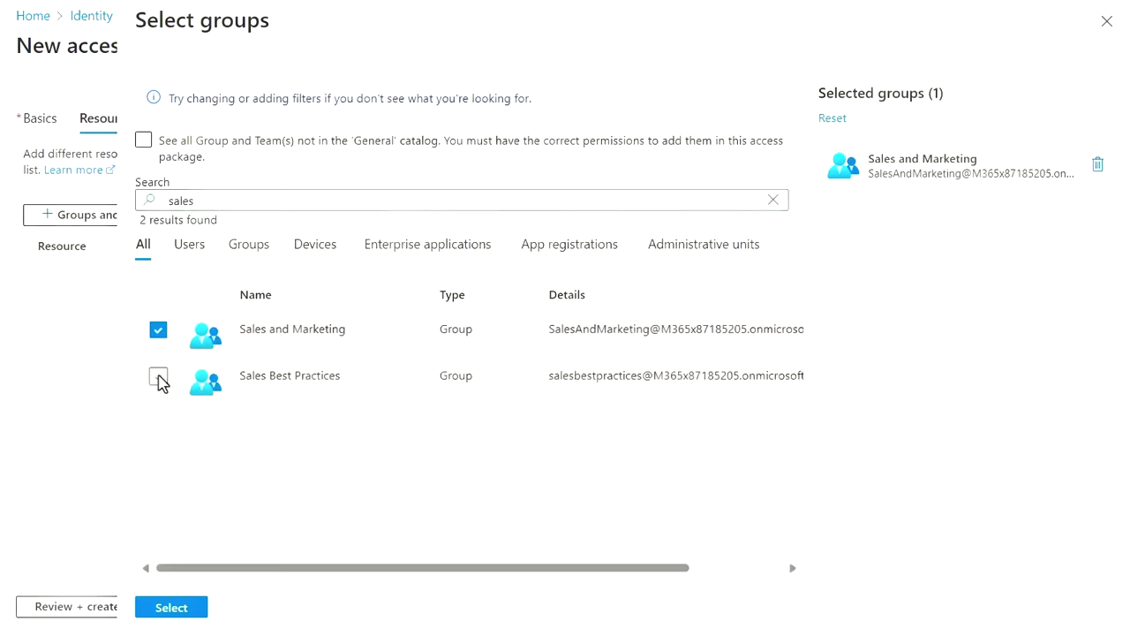
click(159, 377)
click(170, 607)
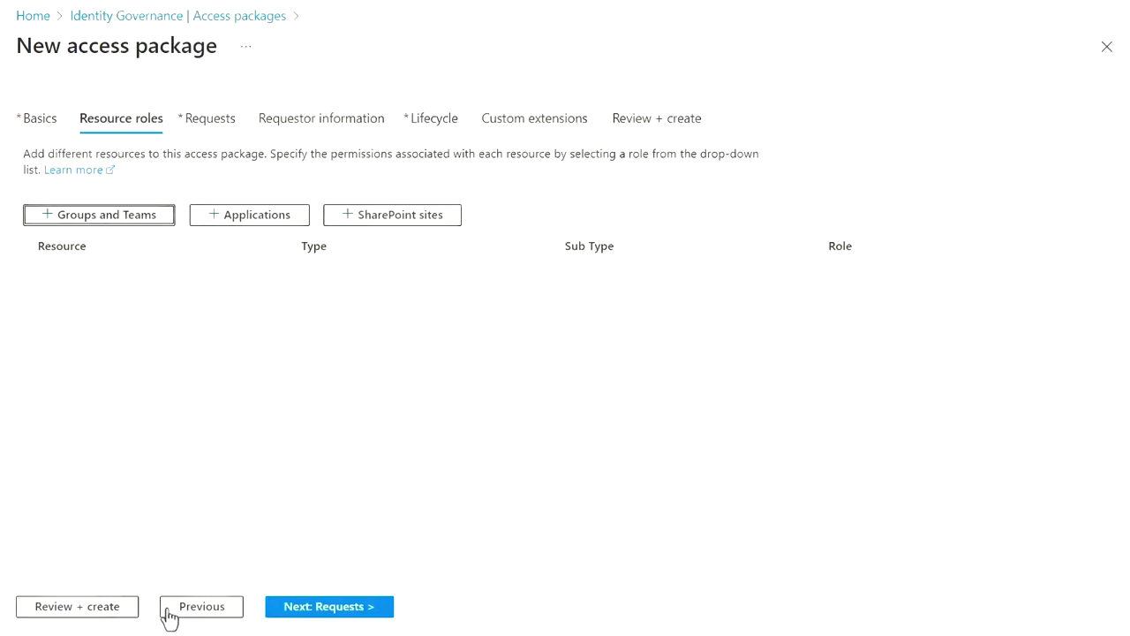
Add the Adobe Document Cloud, LinkedIn and Salesforce applications to the access package's resources.
click(297, 220)
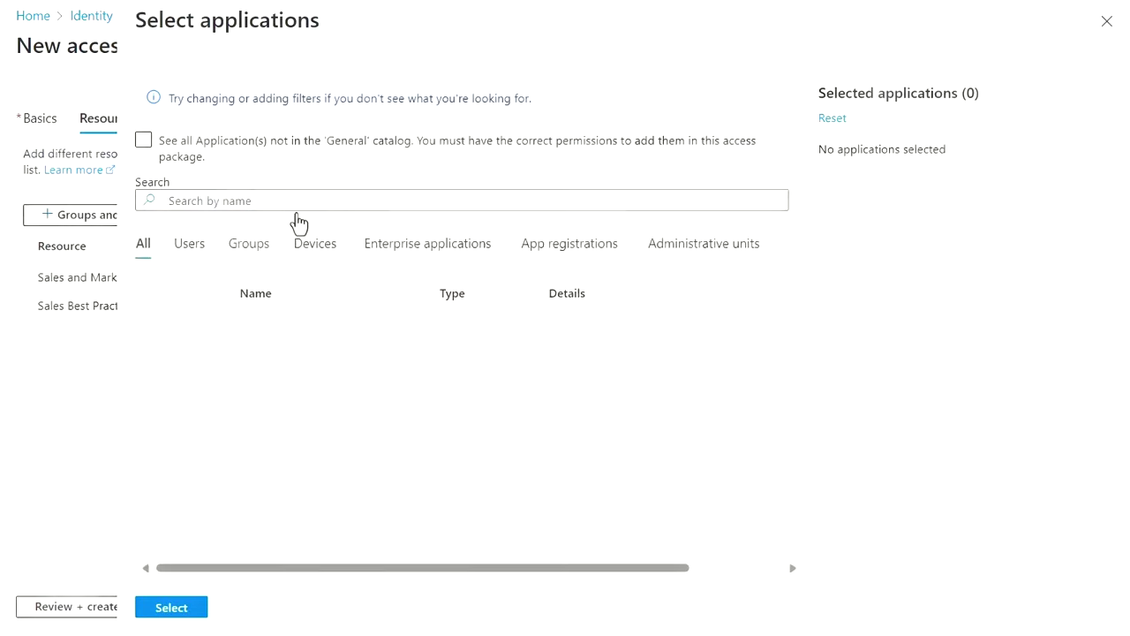
click(160, 332)
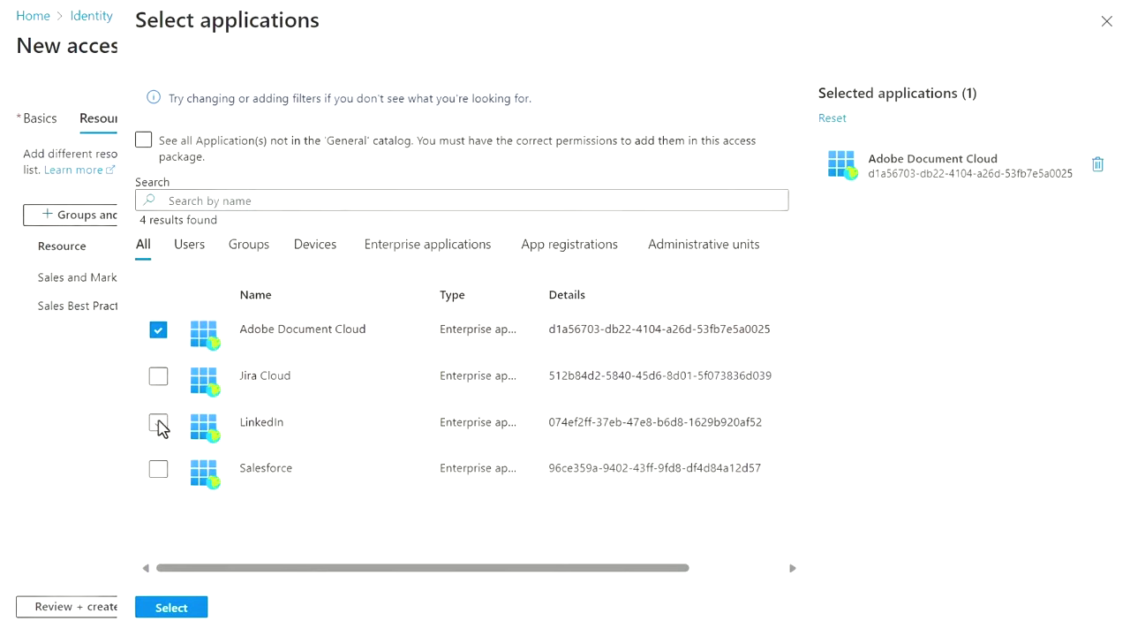
click(158, 422)
click(159, 470)
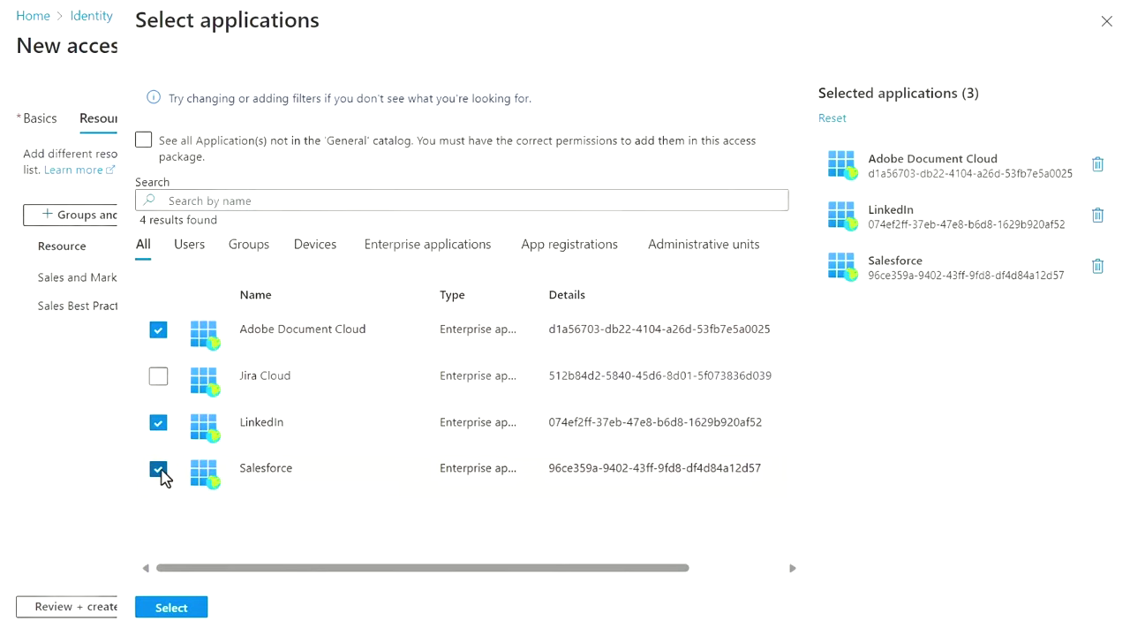
click(171, 607)
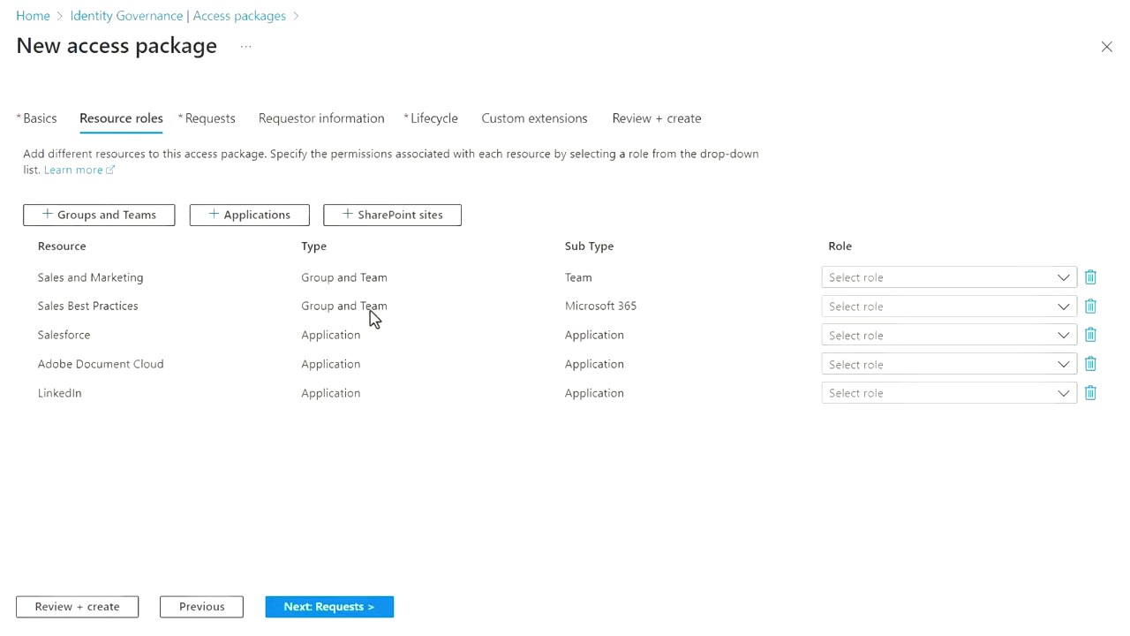
Add the All Company, Ask HR, Global Sales, Sales and Marketing, Sales Best Practices and U.S. Sales SharePoint sites to the access package's resources.
click(403, 228)
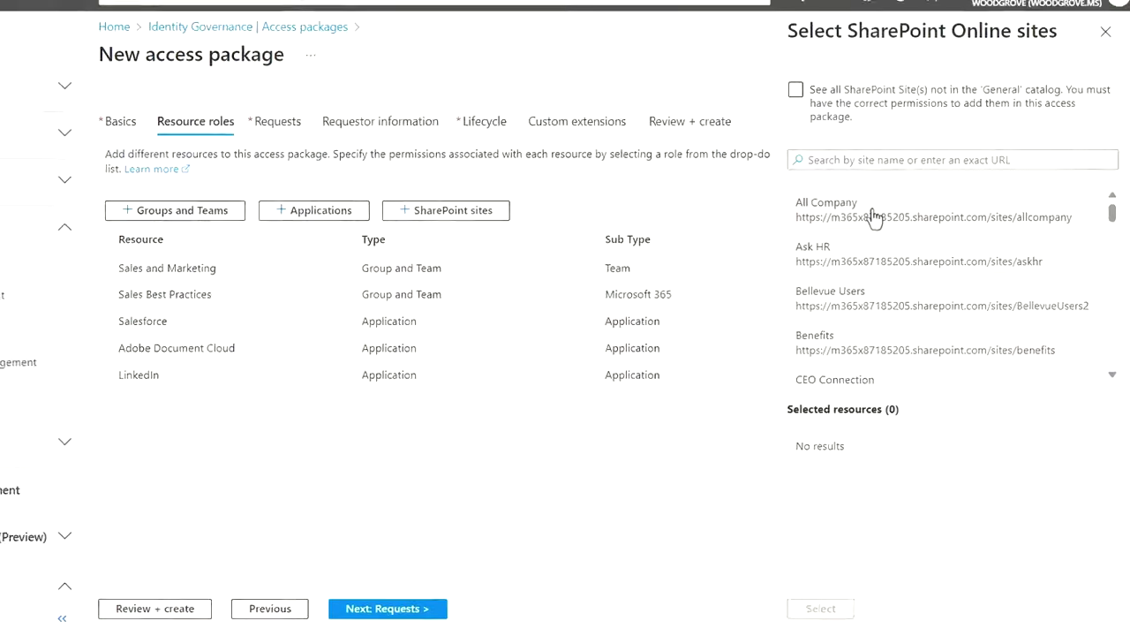
click(872, 217)
click(856, 247)
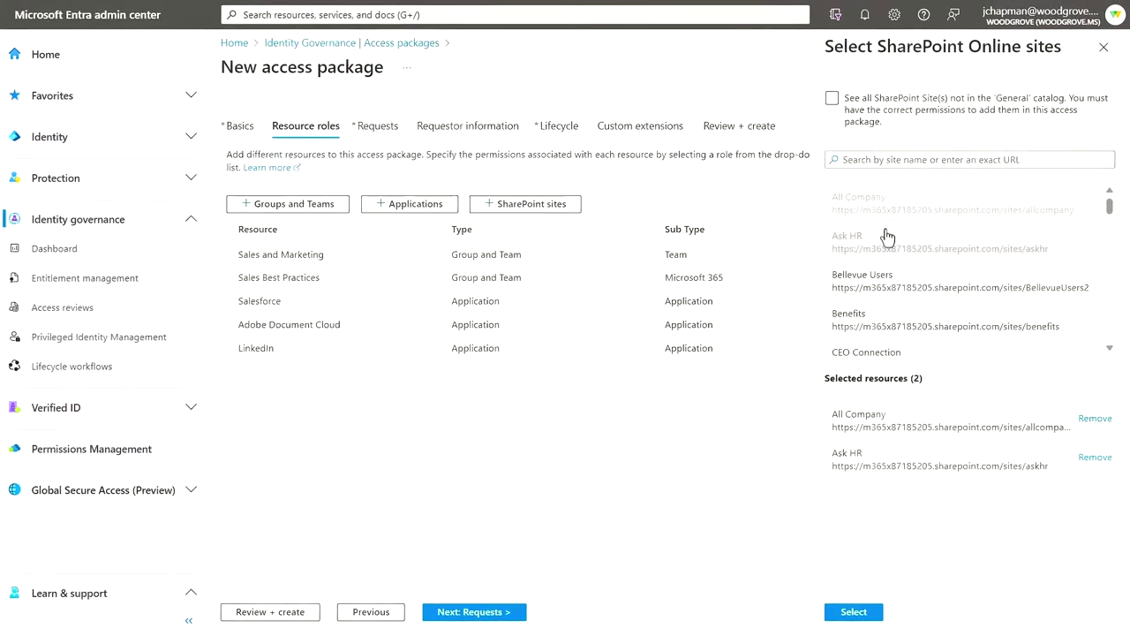
click(891, 160)
text(sales)
click(887, 202)
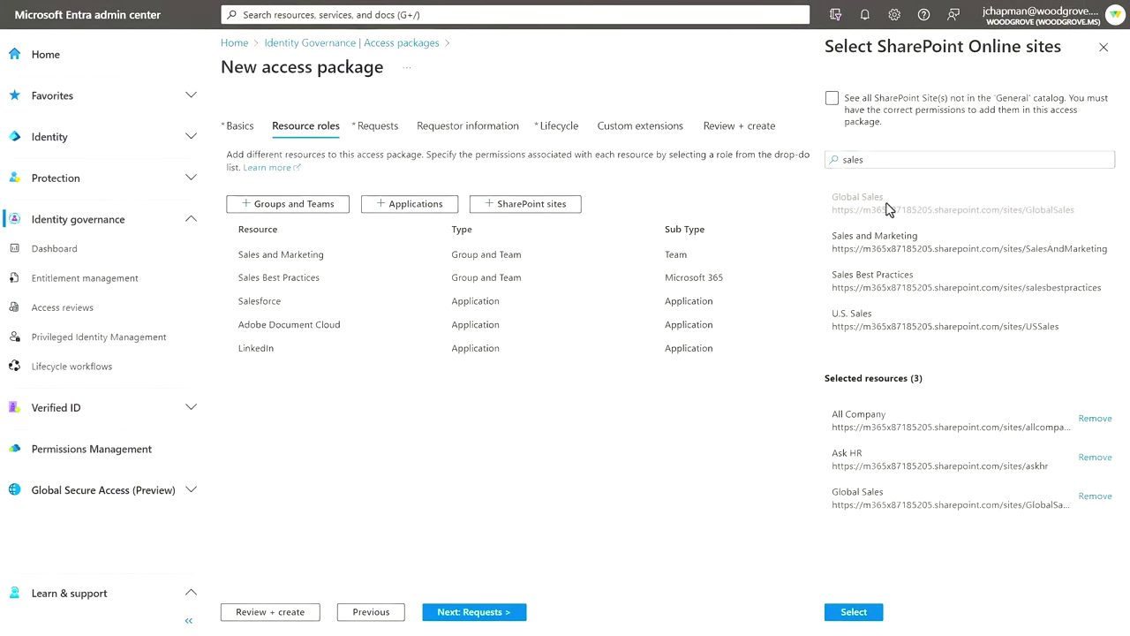
click(887, 242)
click(888, 280)
click(880, 322)
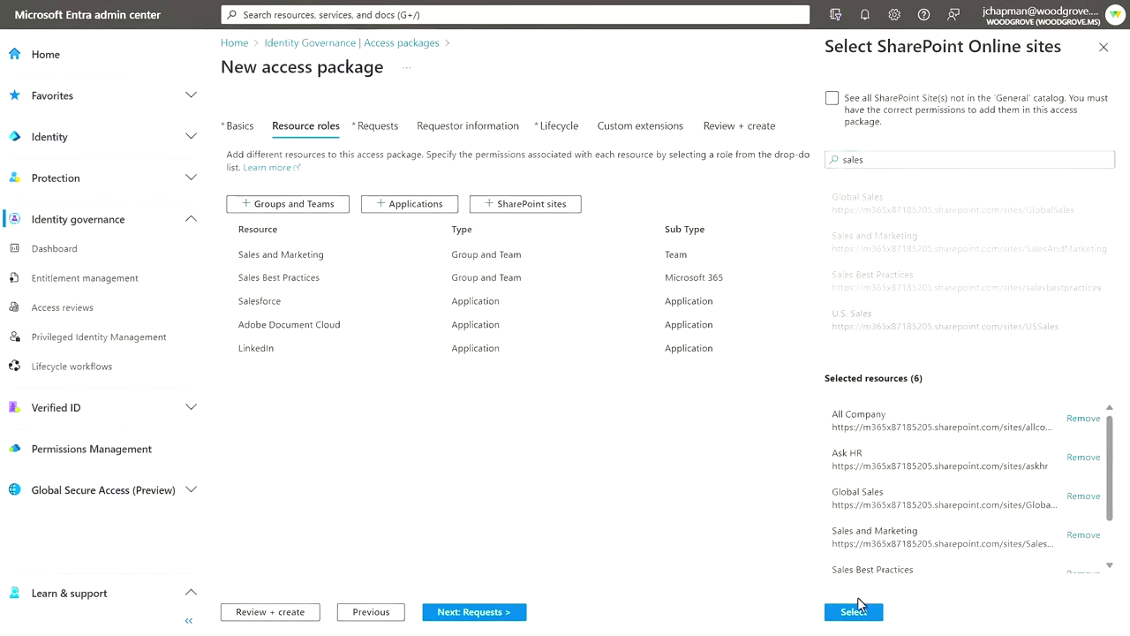
click(855, 611)
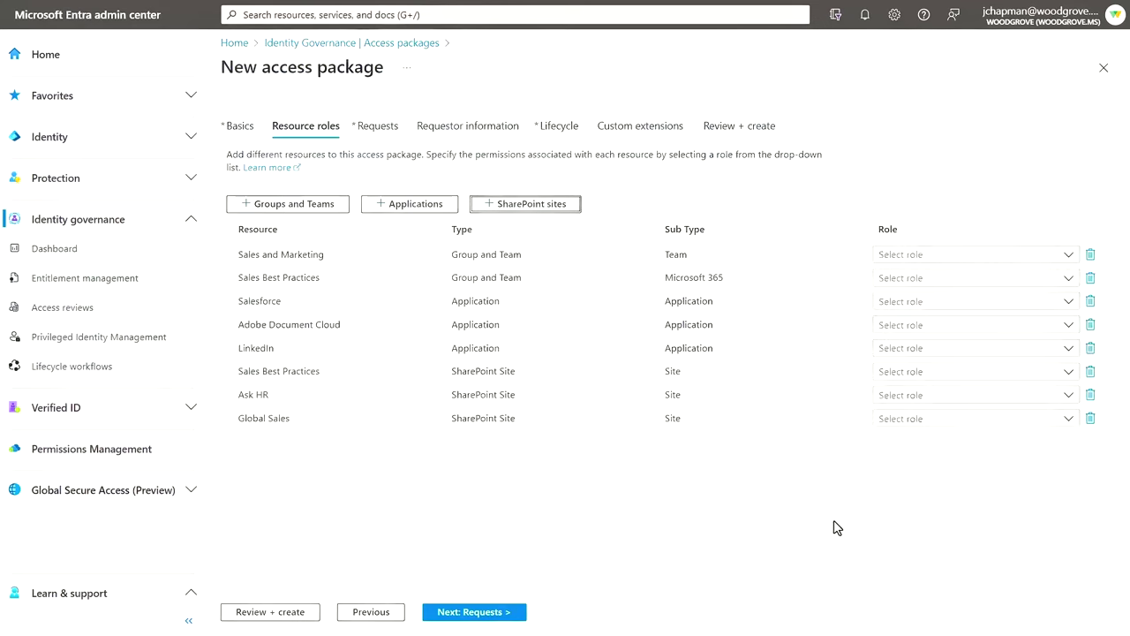
Open the Sales and Marketing team's role choices, and let all directory members (excluding guests) request the access package.
click(1069, 256)
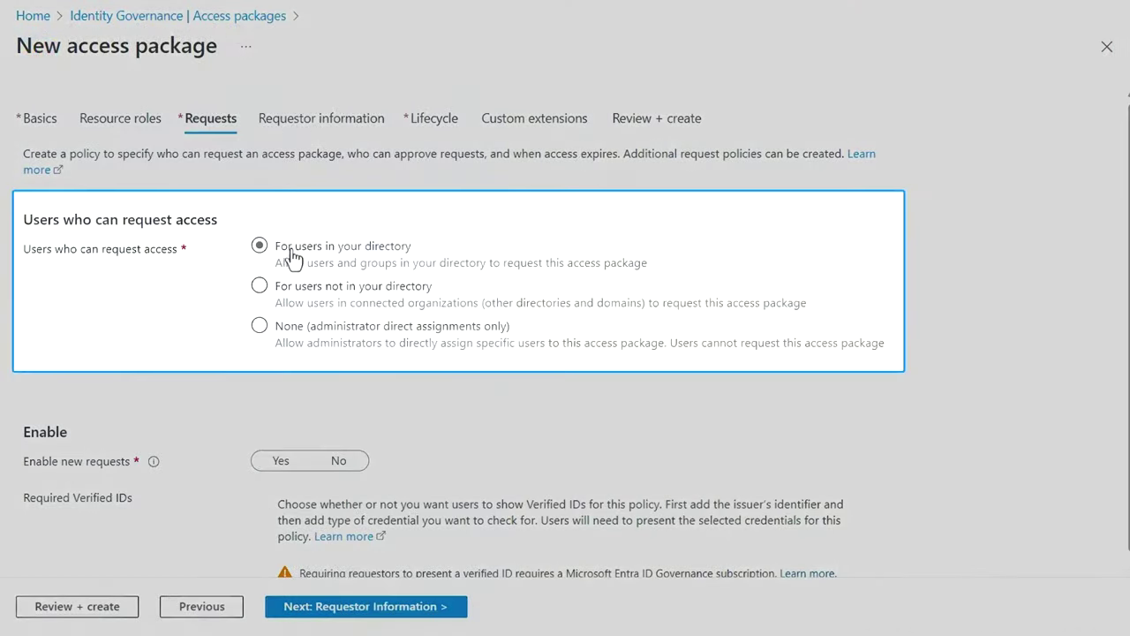
click(278, 251)
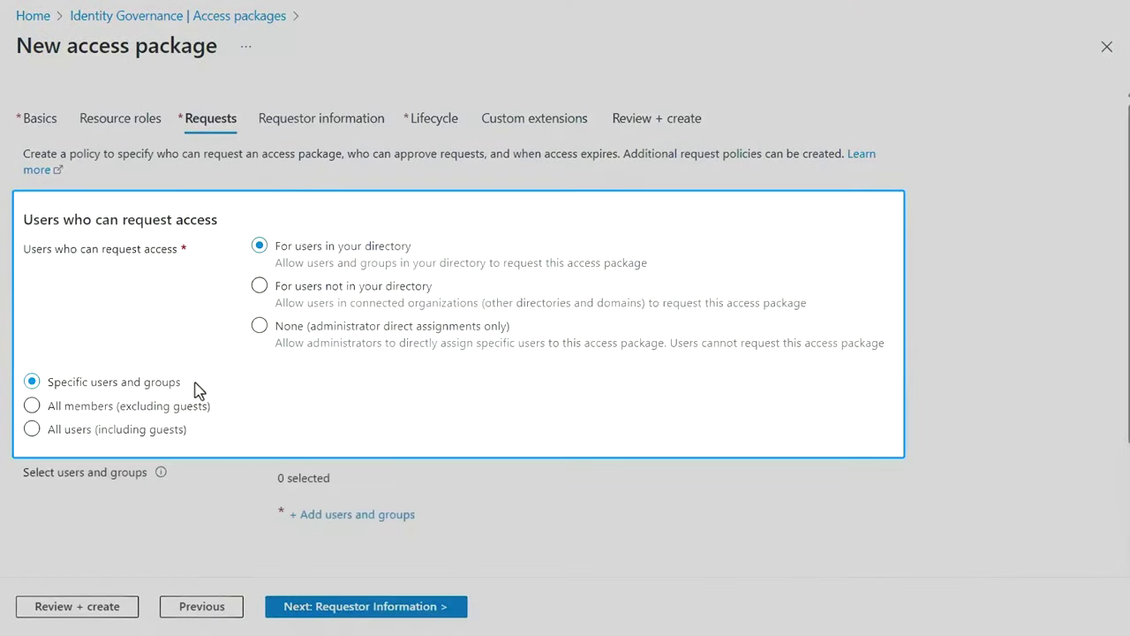
click(193, 411)
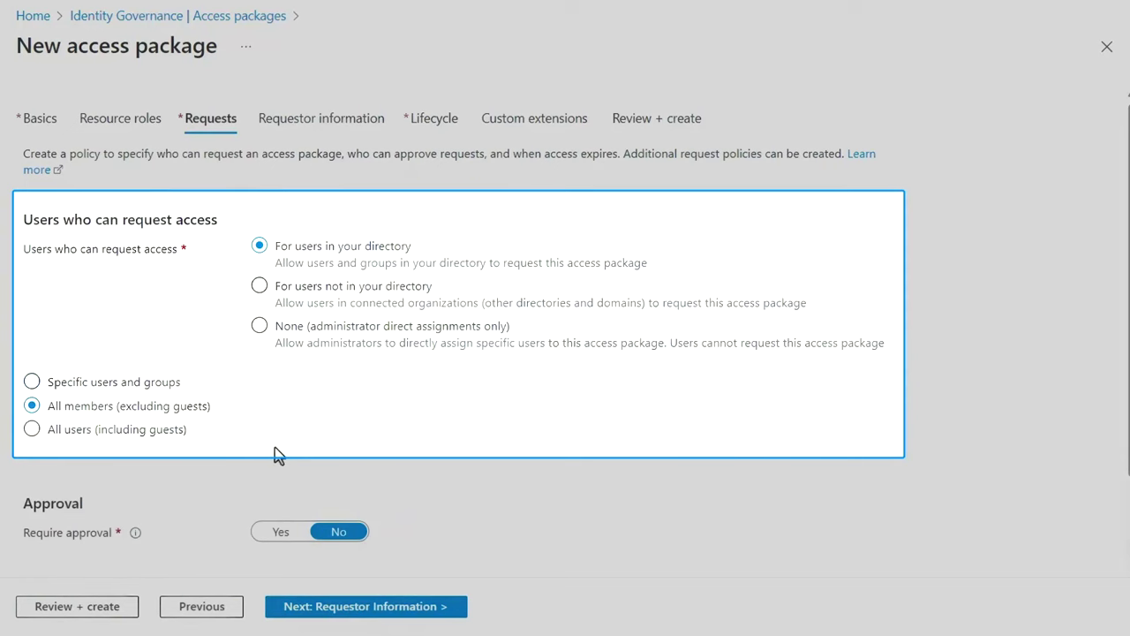
Require approval for access package requests and add the first listed user as fallback for the manager as first approver.
scroll(274, 446, down, 1)
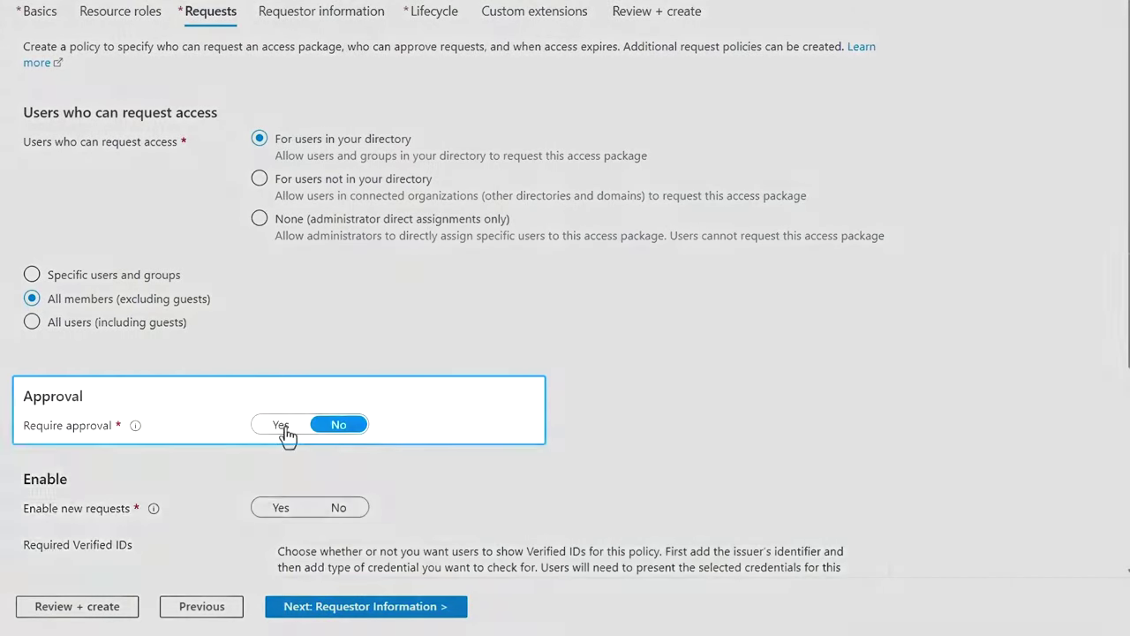
click(283, 431)
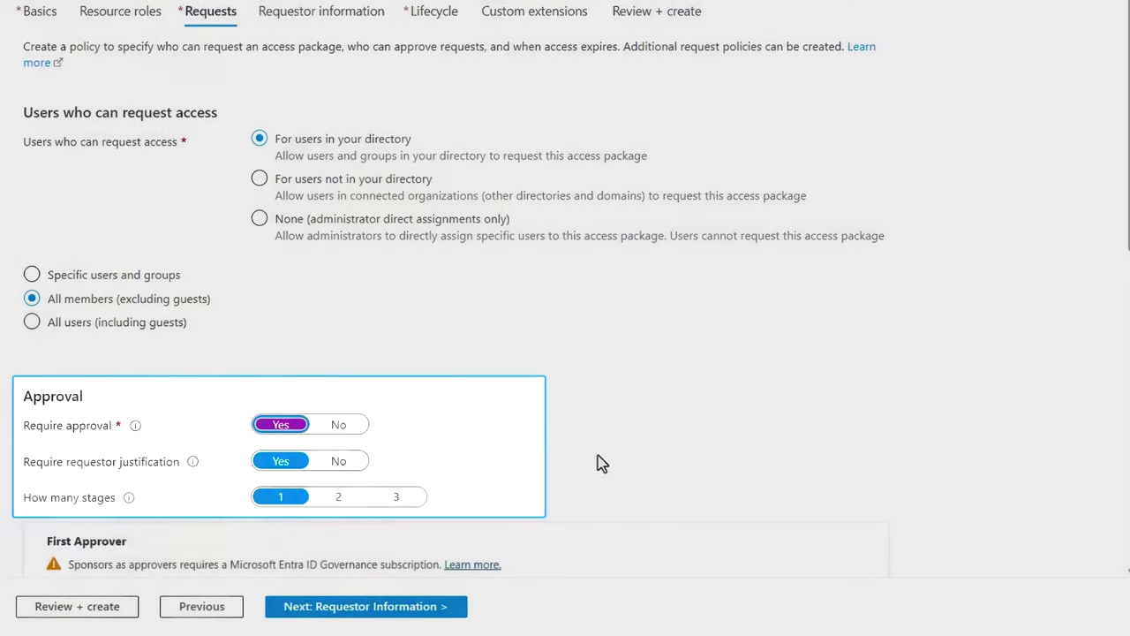
scroll(596, 462, down, 2)
scroll(597, 463, down, 2)
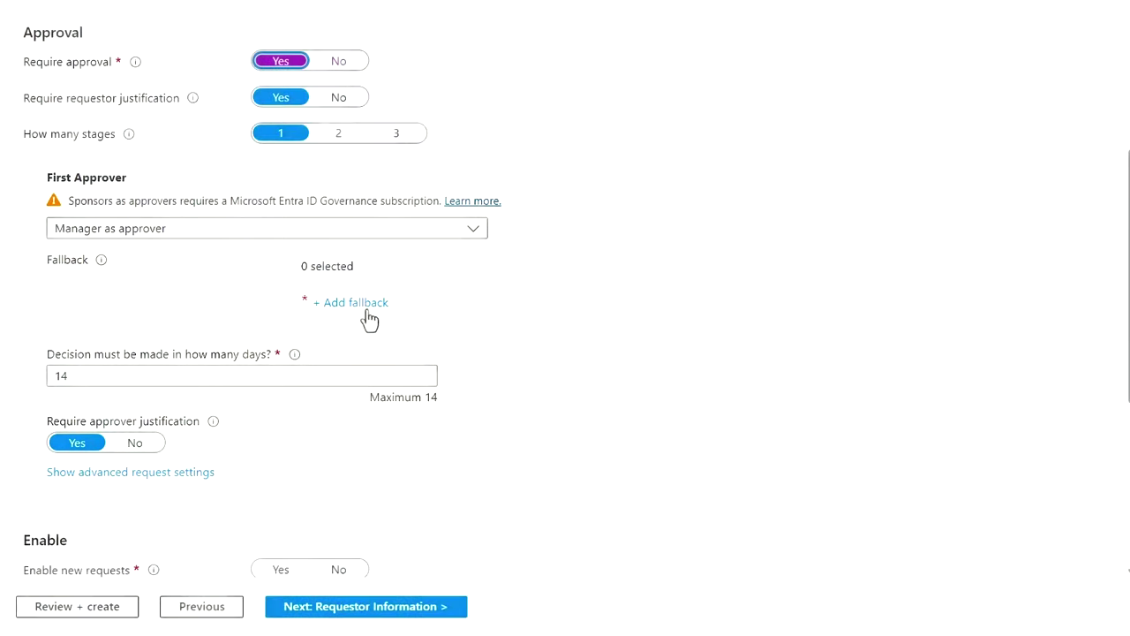
click(360, 303)
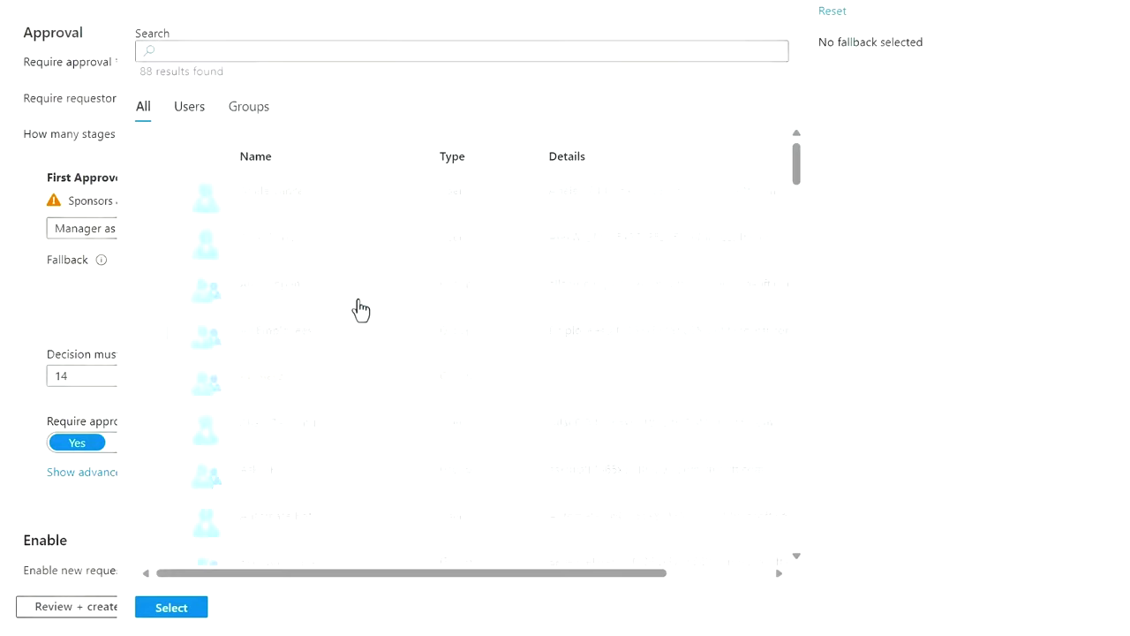
click(158, 191)
click(172, 607)
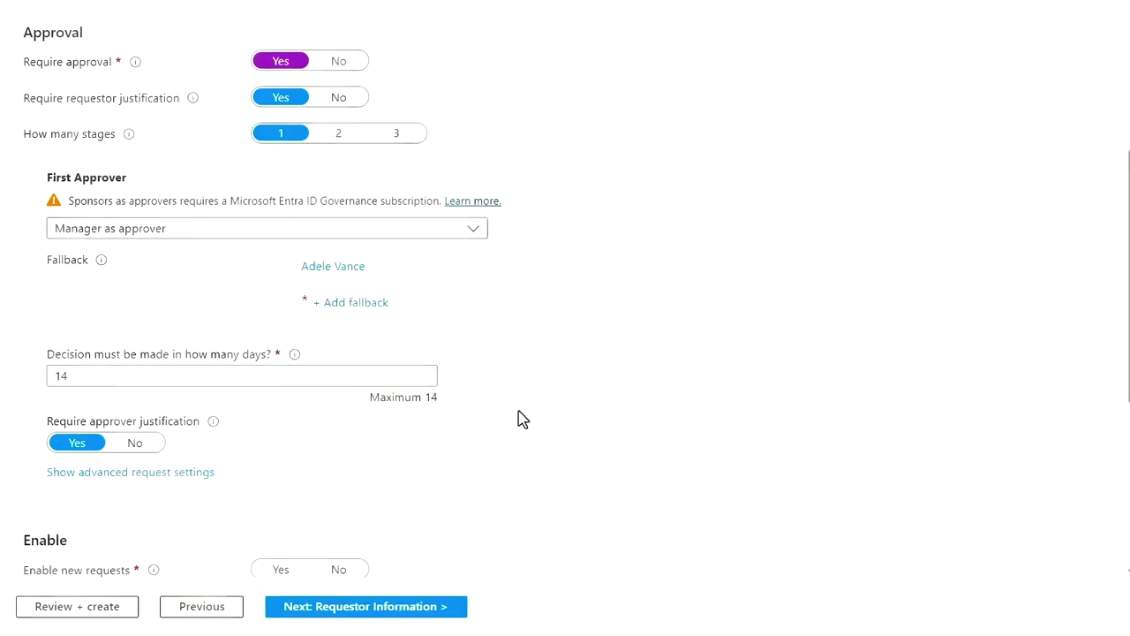
Enable new requests for the access package and set its assignments to never expire.
scroll(520, 416, down, 2)
click(280, 387)
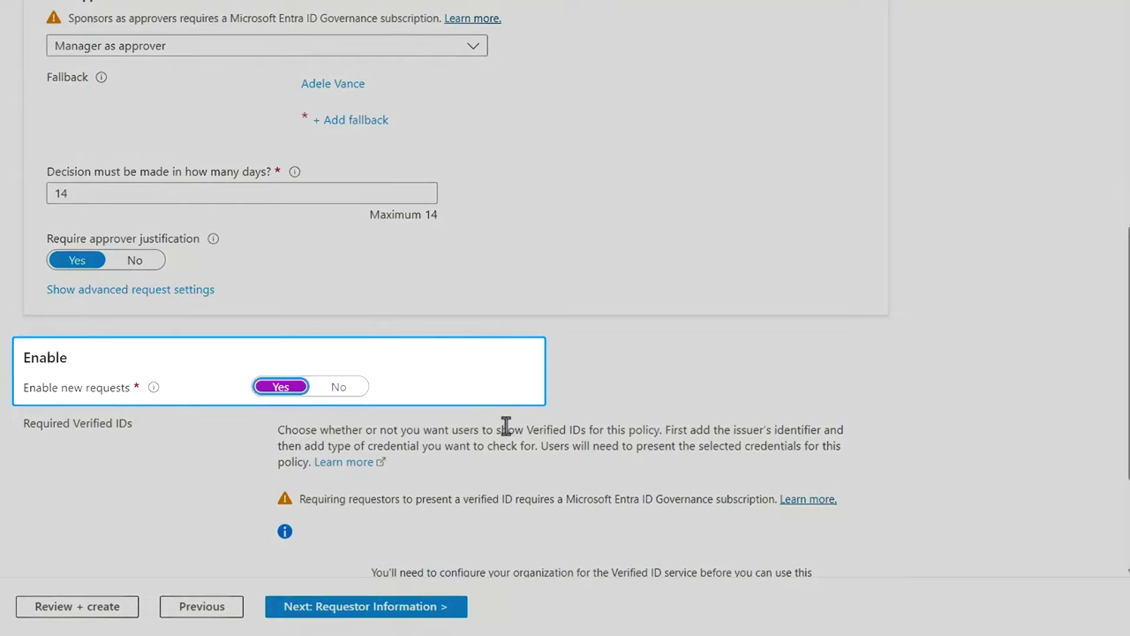
scroll(514, 428, down, 2)
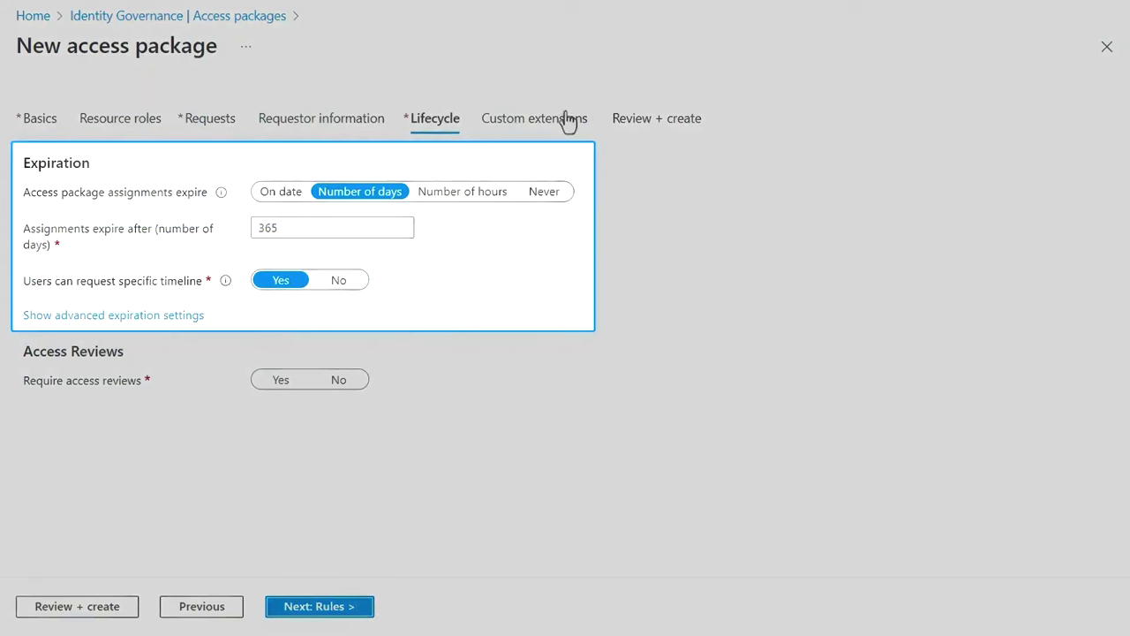
click(535, 196)
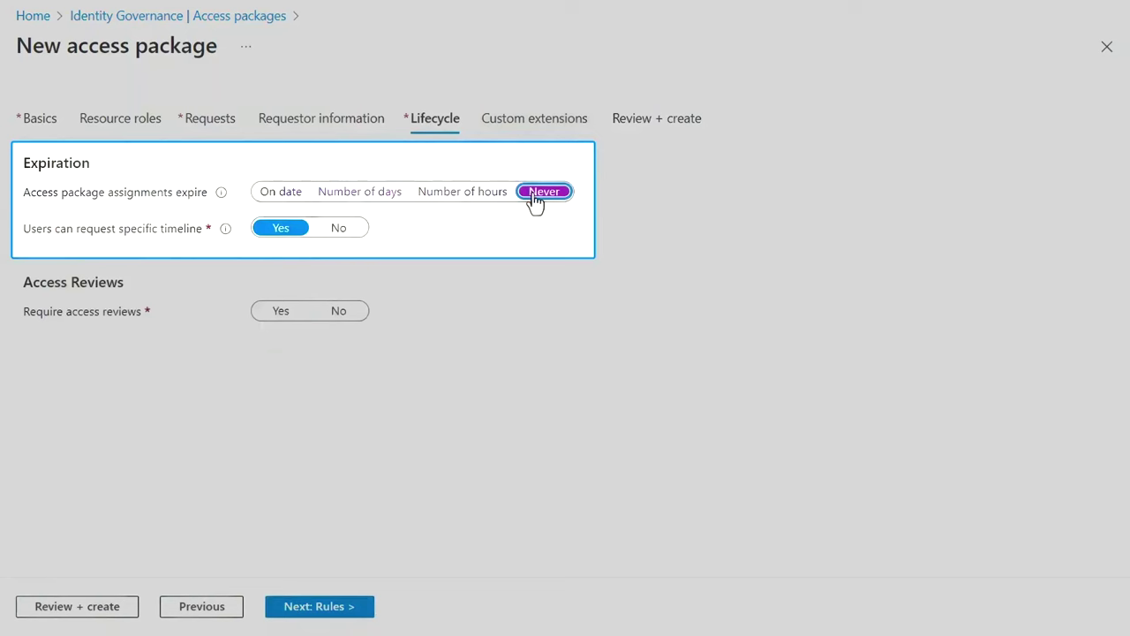